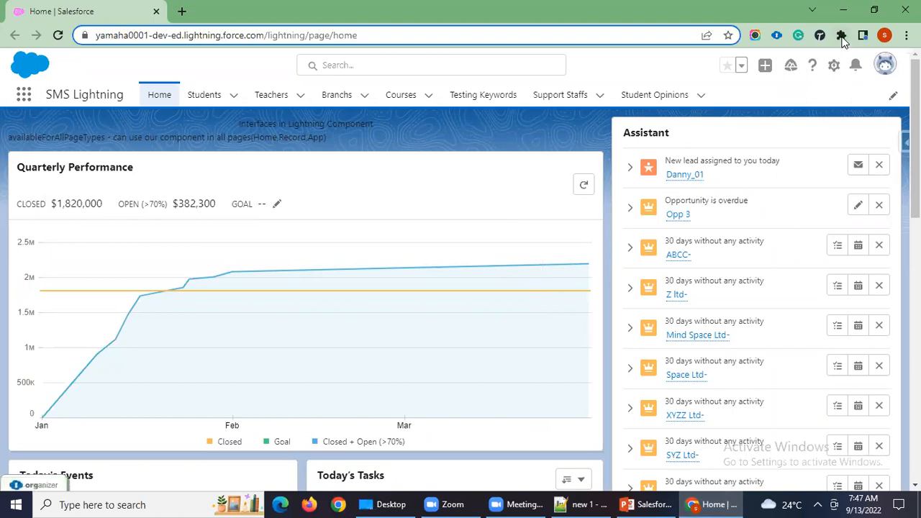
# Open the Salesforce Inspector panel on the home page and look through its available options
pyautogui.click(868, 113)
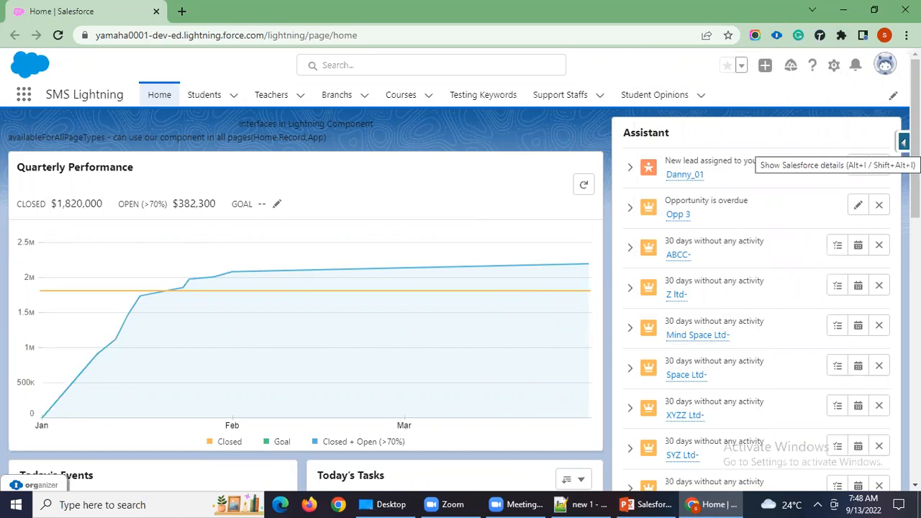
pyautogui.click(904, 142)
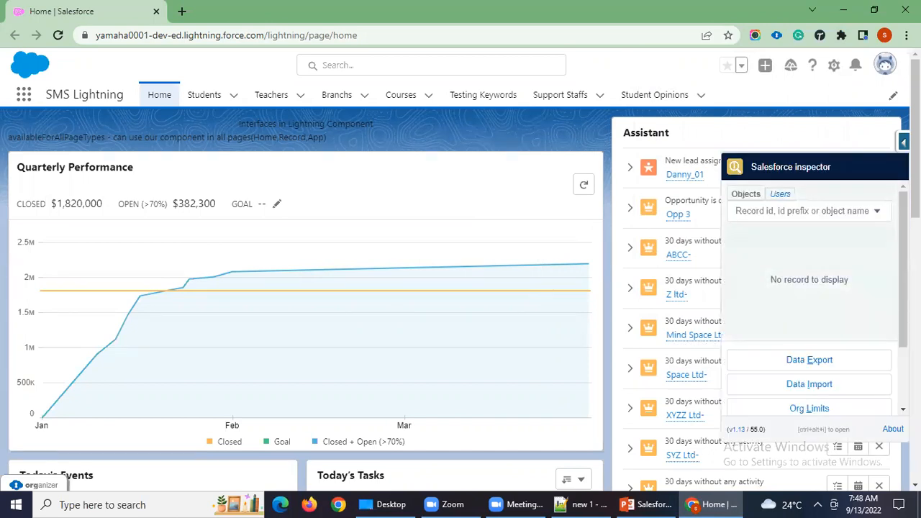
pyautogui.scroll(-2, 820, 308)
pyautogui.scroll(2, 820, 309)
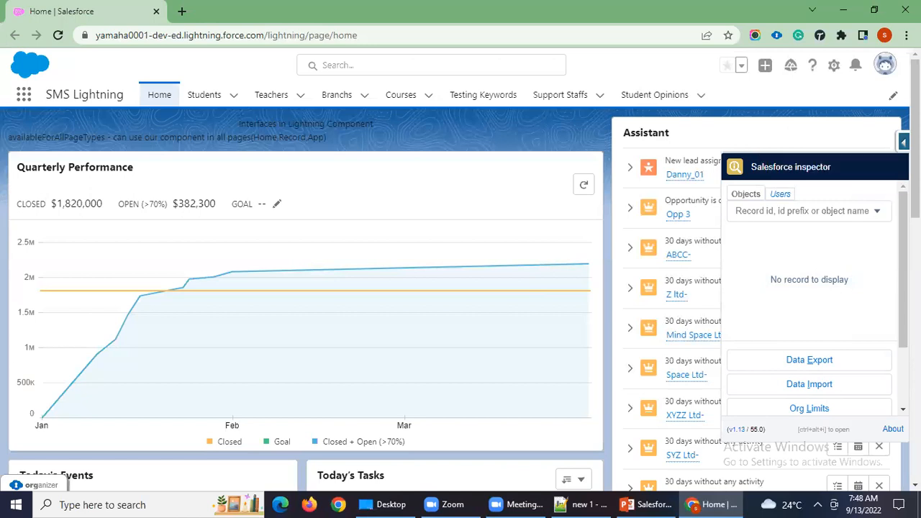
# View the current user's details in the inspector, return to its object lookup, and look over the remaining options
pyautogui.click(781, 197)
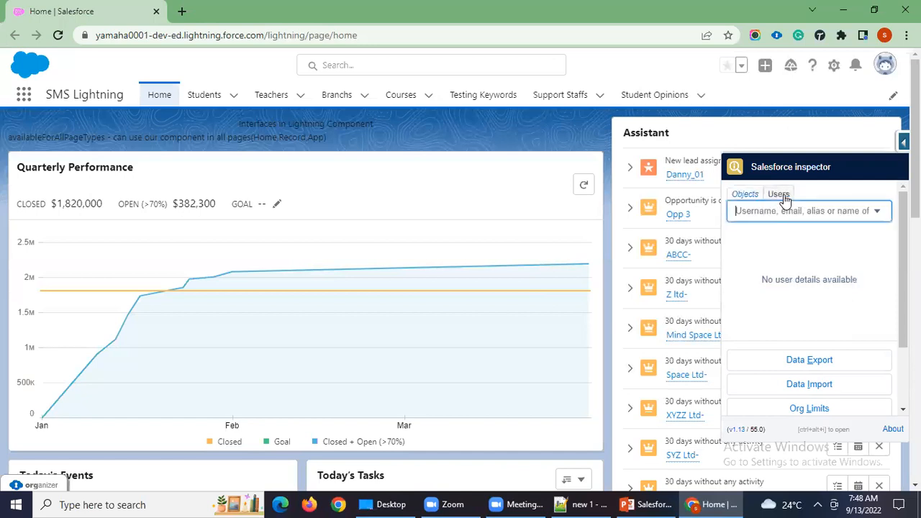
pyautogui.click(747, 196)
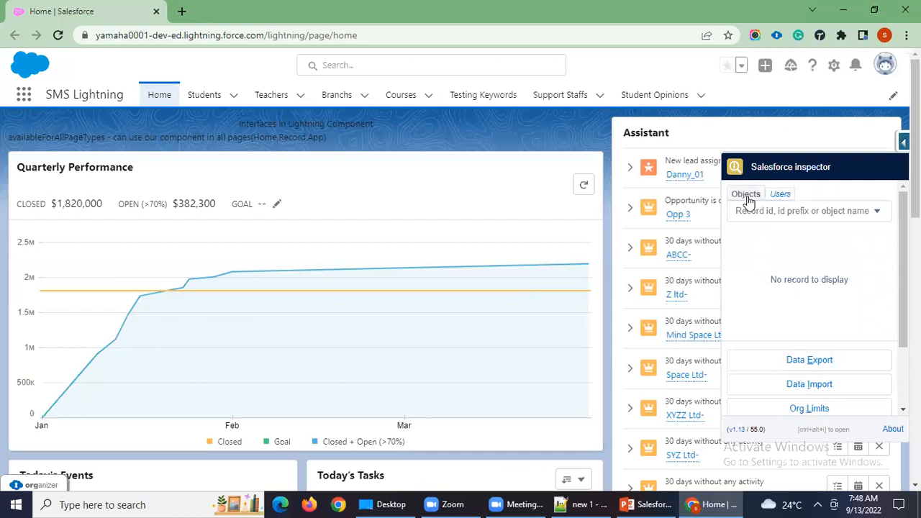
pyautogui.click(779, 196)
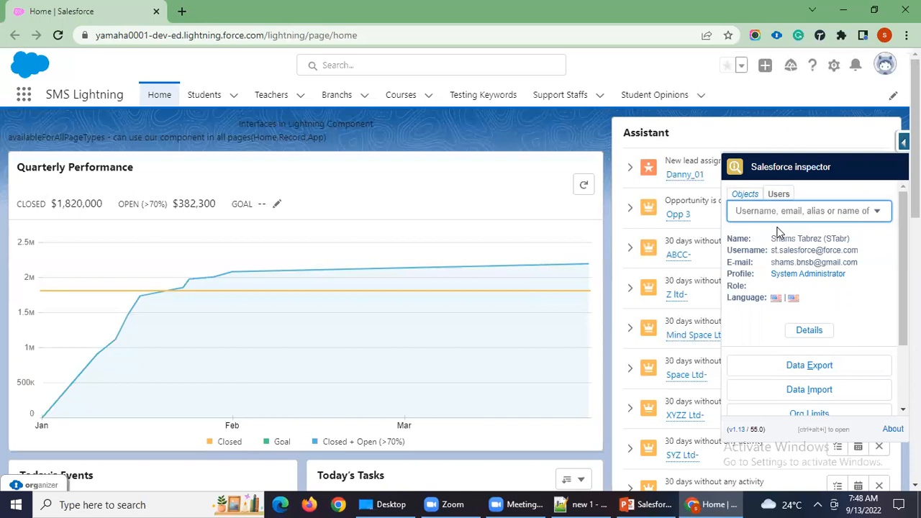
pyautogui.click(749, 195)
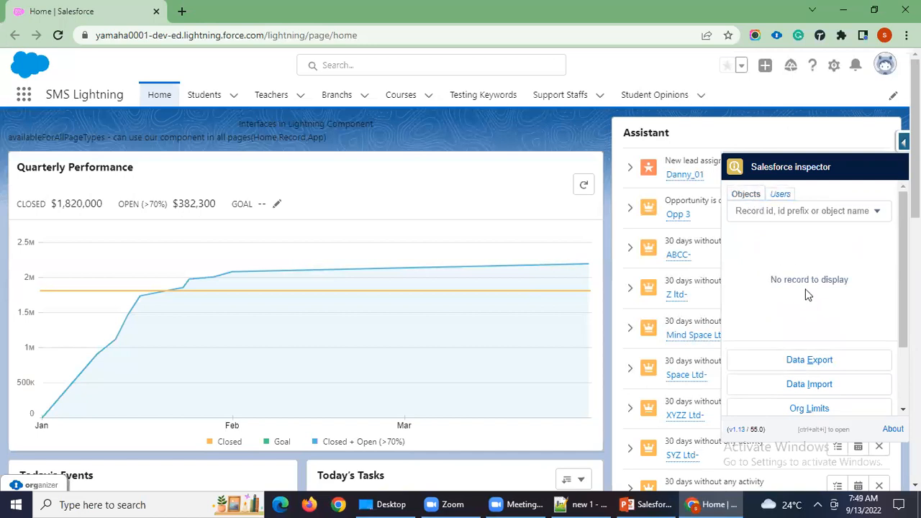
pyautogui.scroll(-2, 806, 294)
pyautogui.scroll(2, 806, 294)
# Open the first student record in the Students list and show all its data with Salesforce Inspector
pyautogui.click(205, 105)
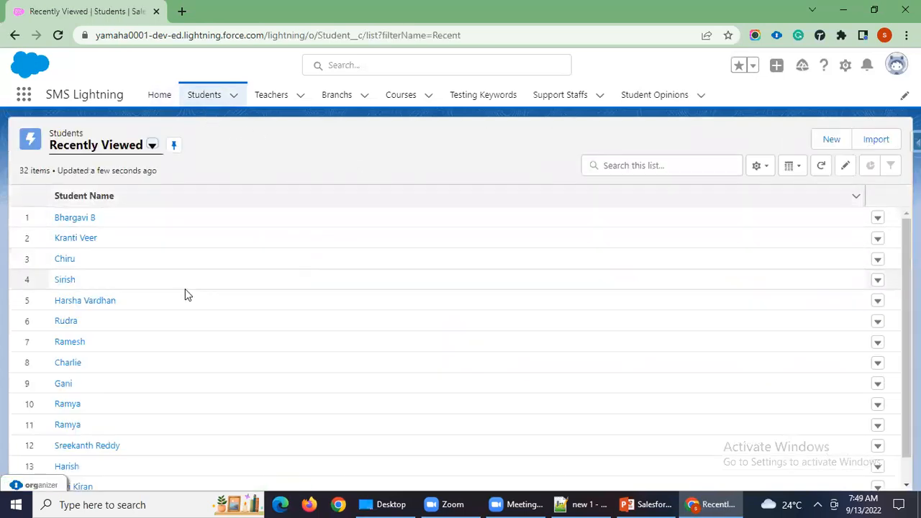
pyautogui.click(75, 218)
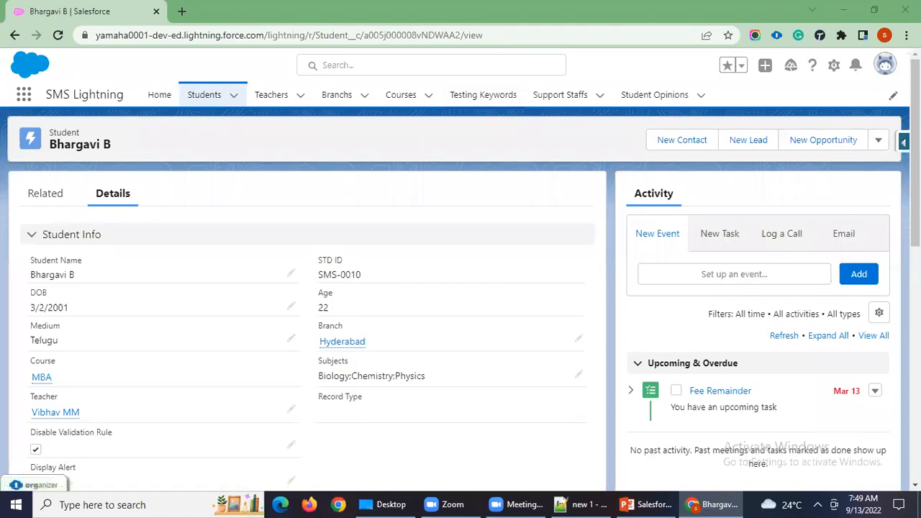
pyautogui.click(904, 142)
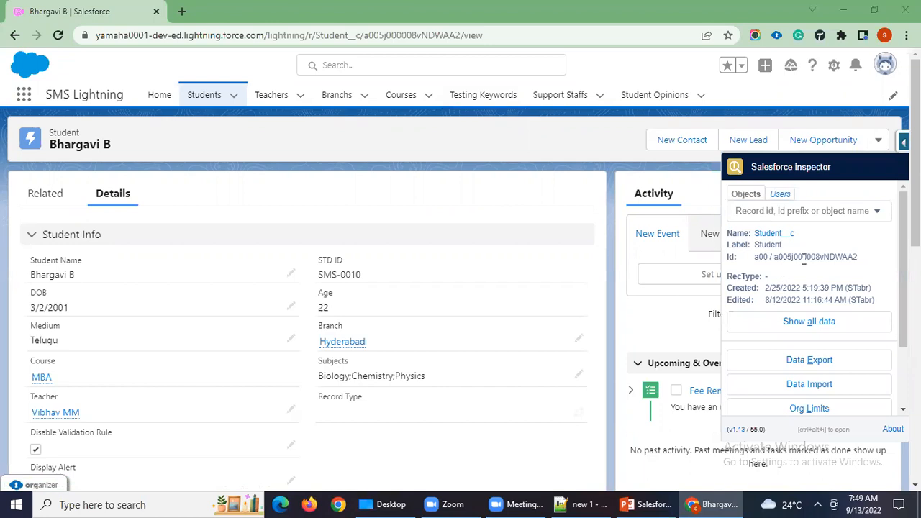
pyautogui.click(806, 325)
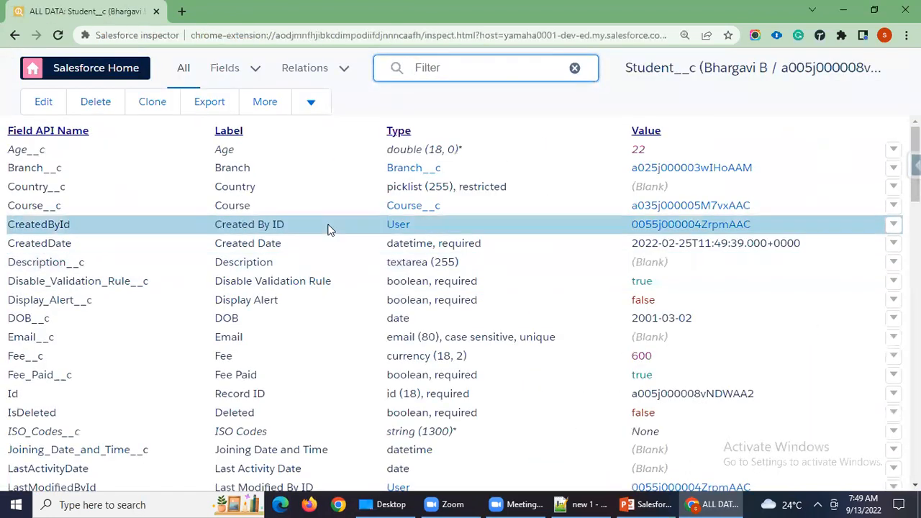
# Return to the student record and open its Show all data page in a separate browser tab
pyautogui.click(15, 34)
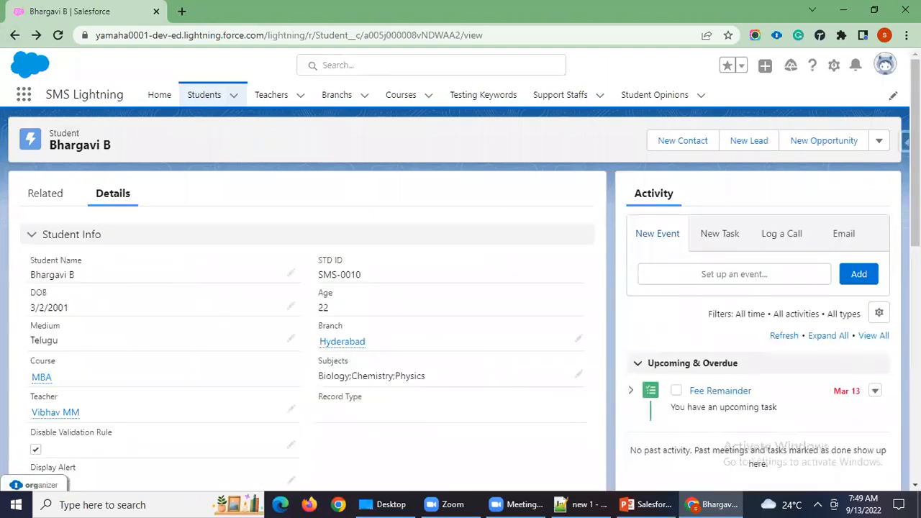
pyautogui.click(904, 142)
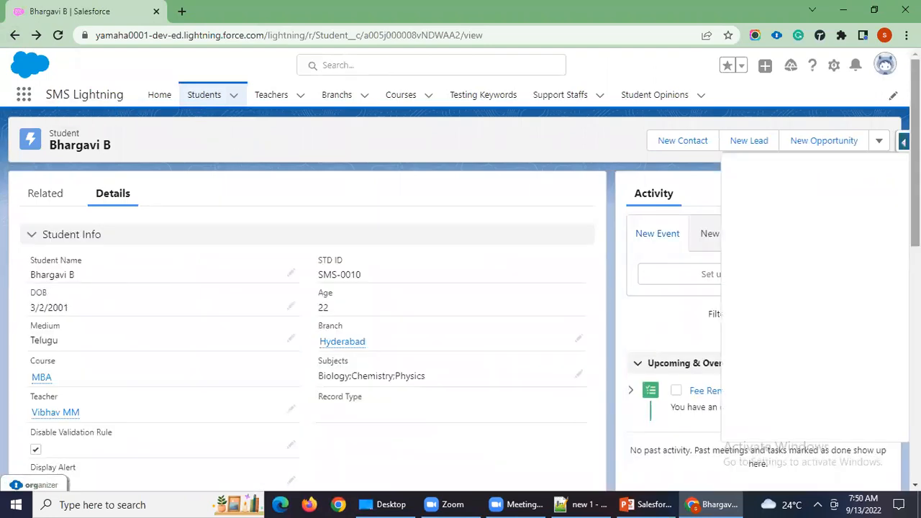
pyautogui.rightClick(817, 325)
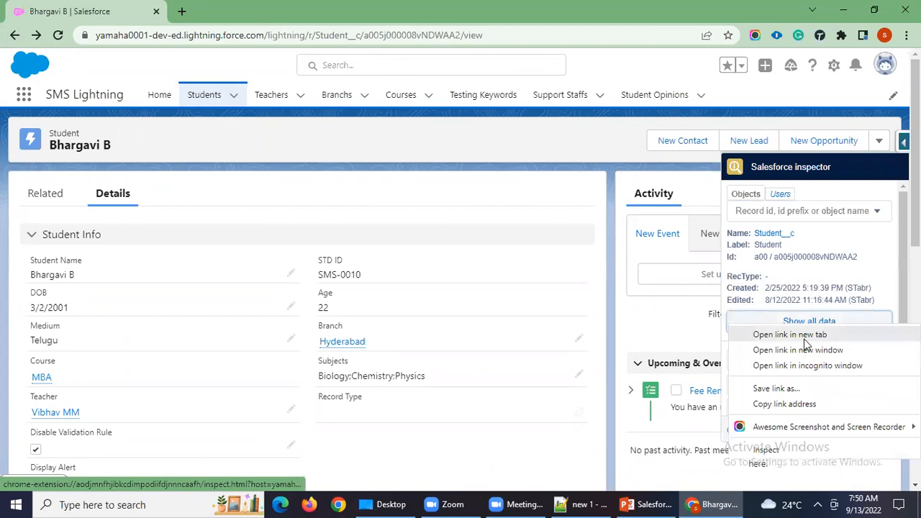
pyautogui.click(805, 339)
pyautogui.click(245, 12)
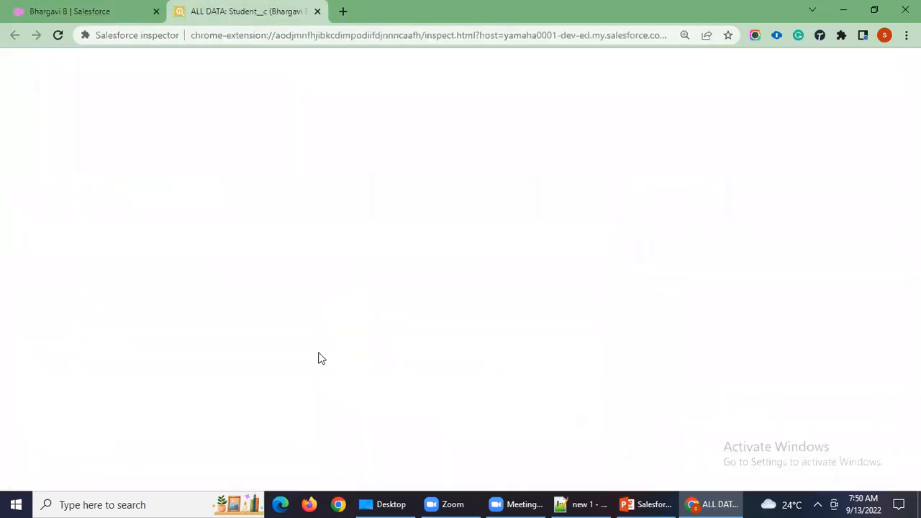
# Compare the student record page with the full field list shown by the inspector
pyautogui.click(137, 10)
pyautogui.click(211, 13)
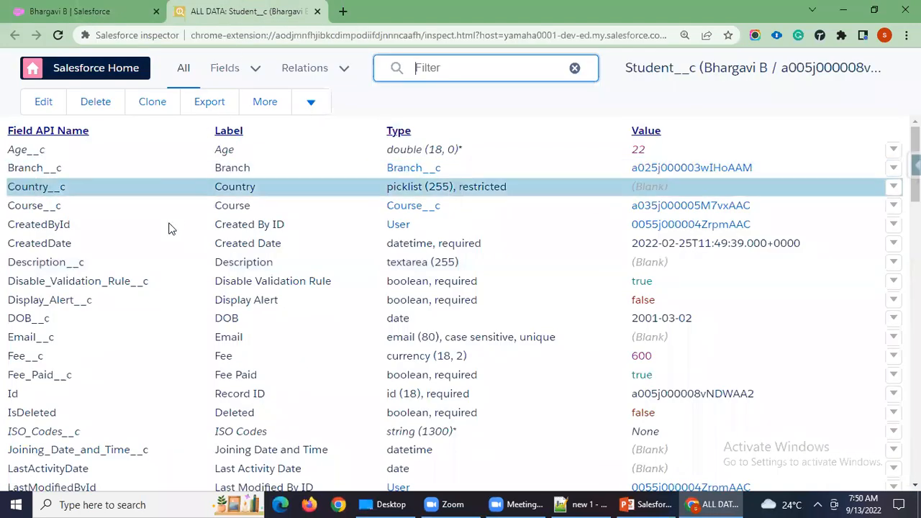
pyautogui.click(126, 7)
pyautogui.click(231, 6)
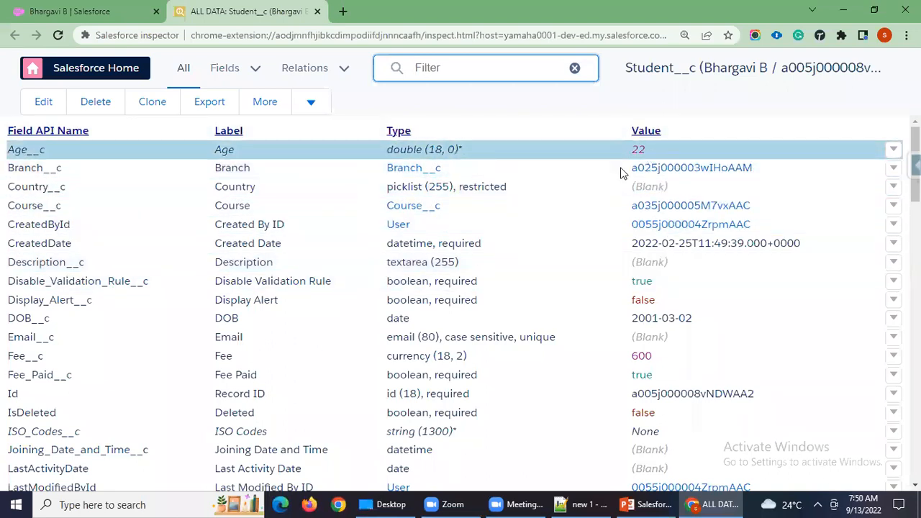
pyautogui.click(69, 8)
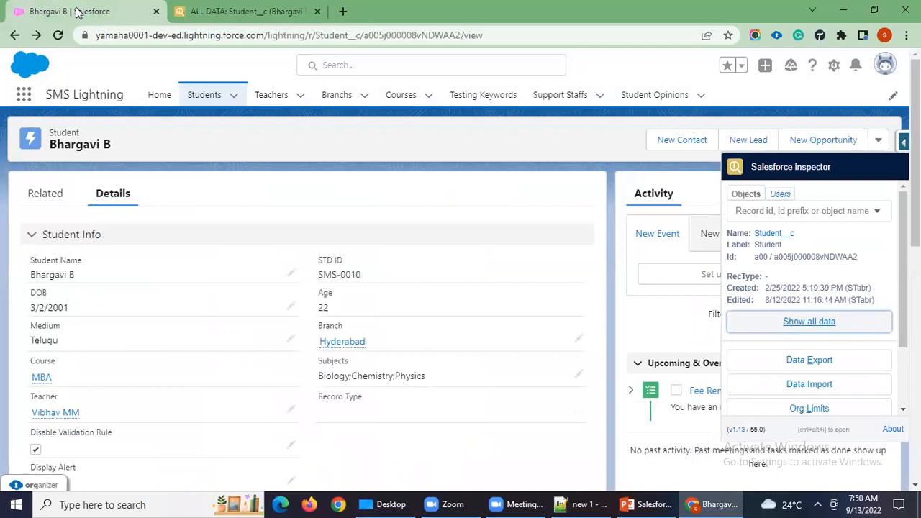
pyautogui.scroll(-2, 338, 252)
pyautogui.click(231, 7)
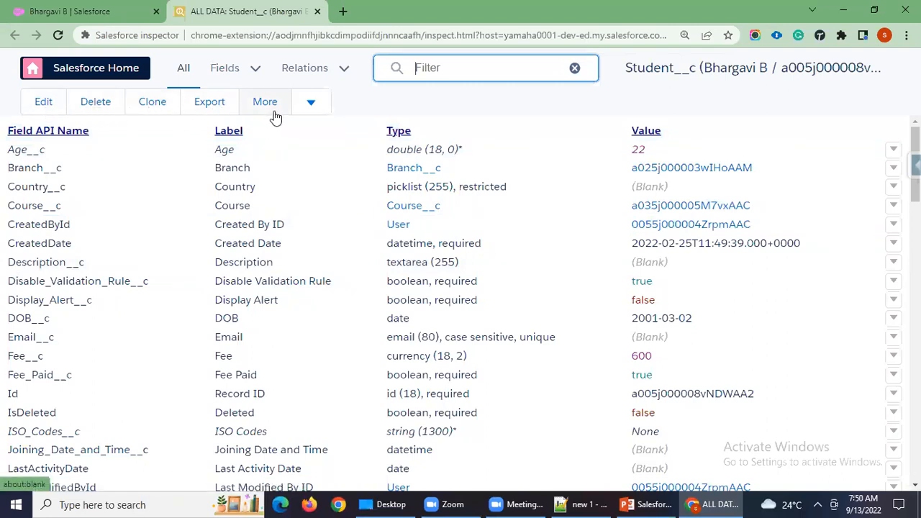
# From the inspector's data page, open the record in Salesforce and the Lightning object setup in new browser tabs
pyautogui.click(314, 108)
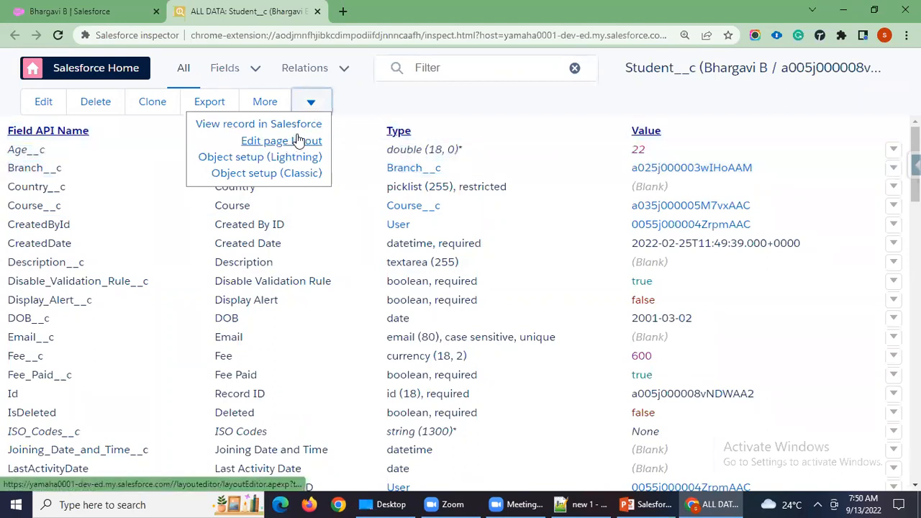
pyautogui.rightClick(295, 127)
pyautogui.click(315, 138)
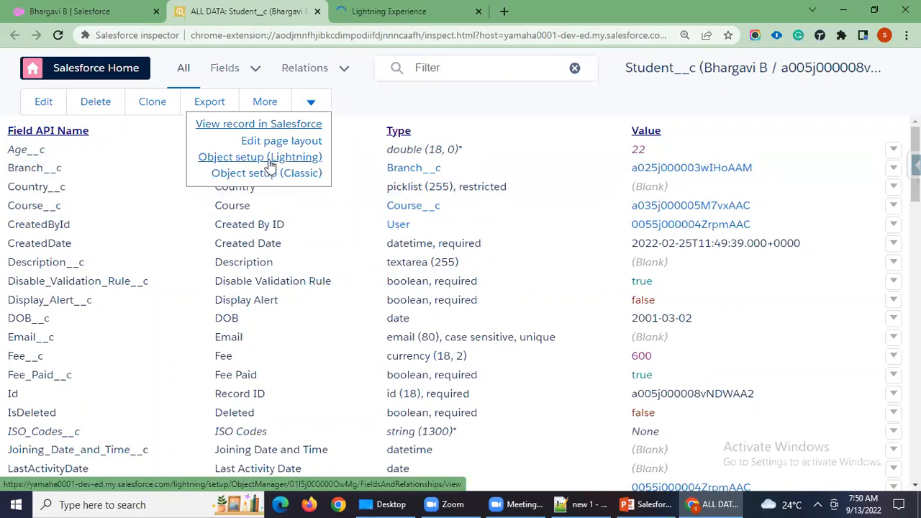
pyautogui.rightClick(270, 162)
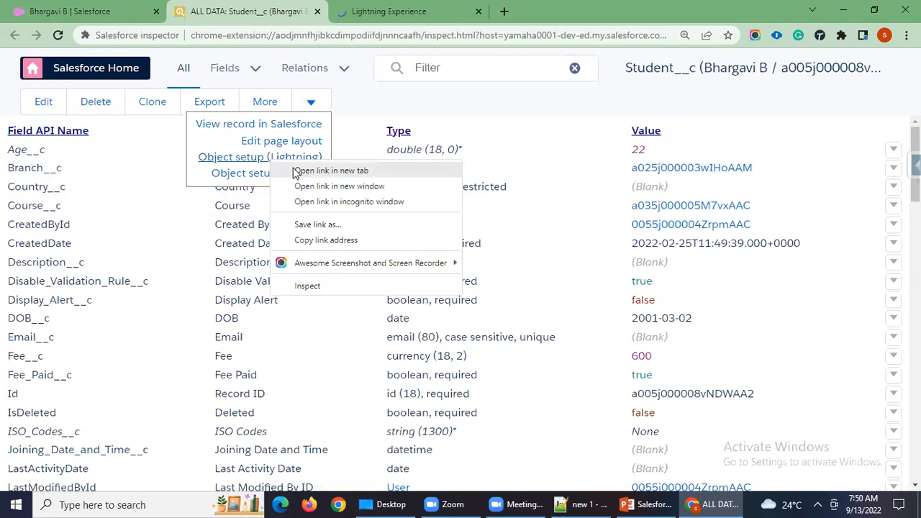
pyautogui.click(325, 171)
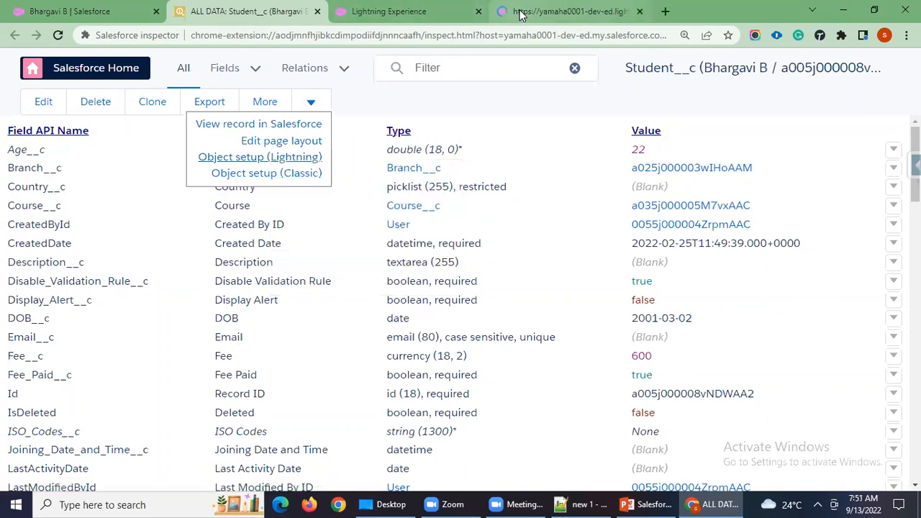
# Check the newly opened student record and the Student object's Fields & Relationships setup page
pyautogui.click(514, 11)
pyautogui.click(436, 11)
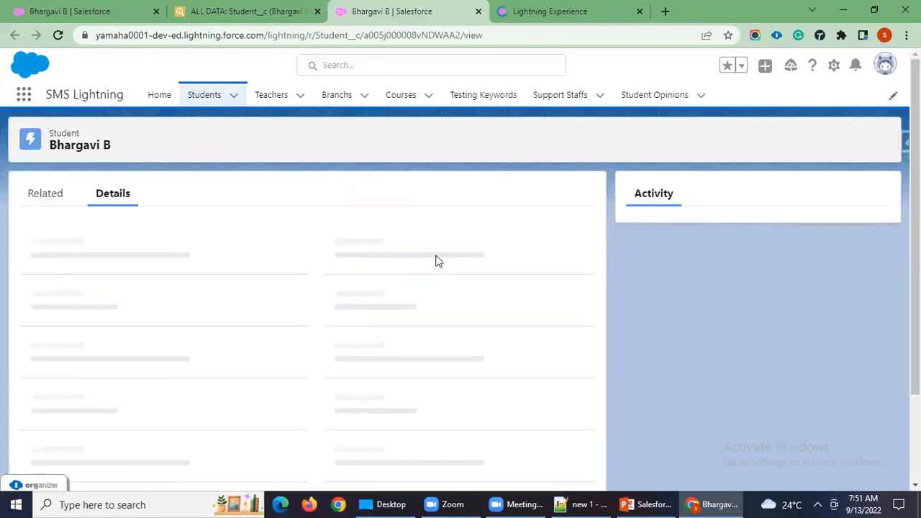
pyautogui.click(549, 11)
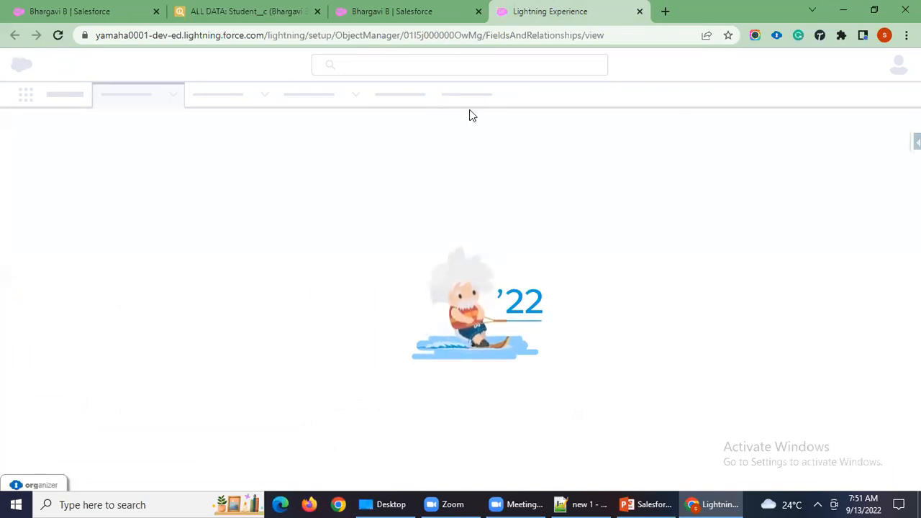
pyautogui.click(381, 10)
pyautogui.click(541, 9)
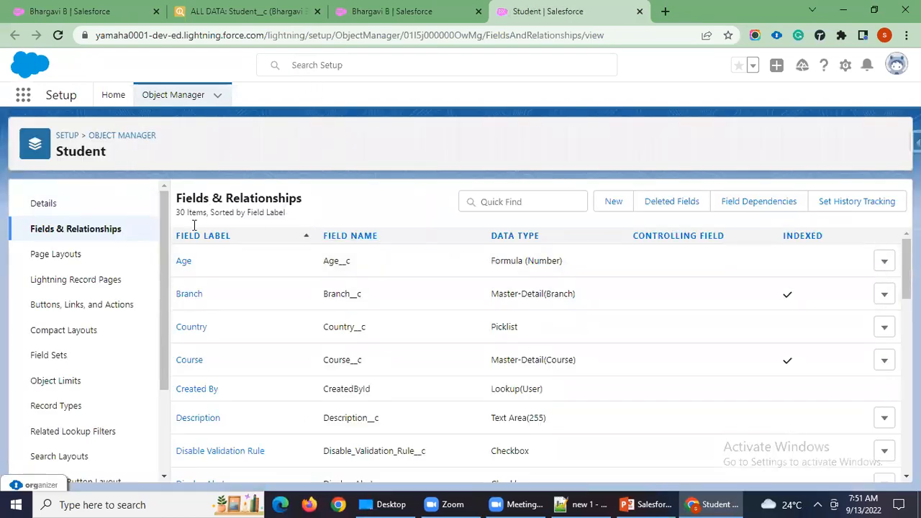
# Switch to the PowerPoint presentation and view the Show All Data slide
pyautogui.click(261, 16)
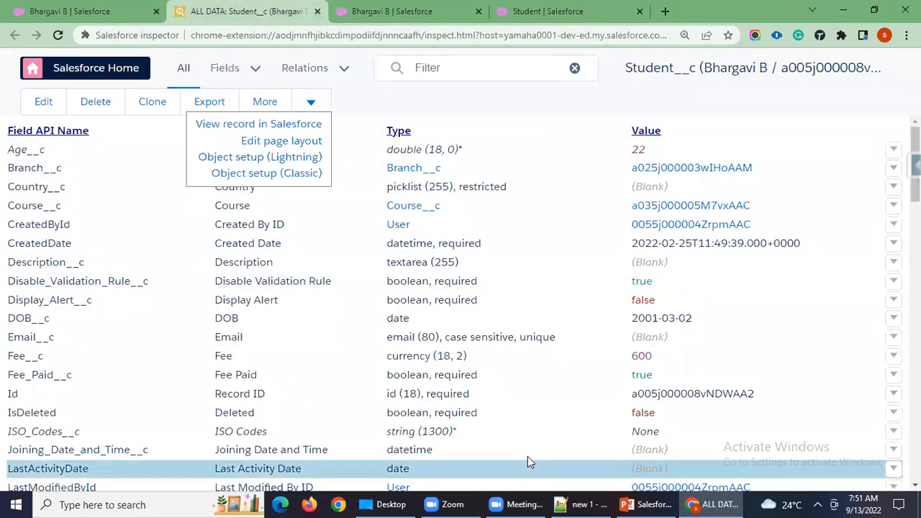
pyautogui.click(648, 504)
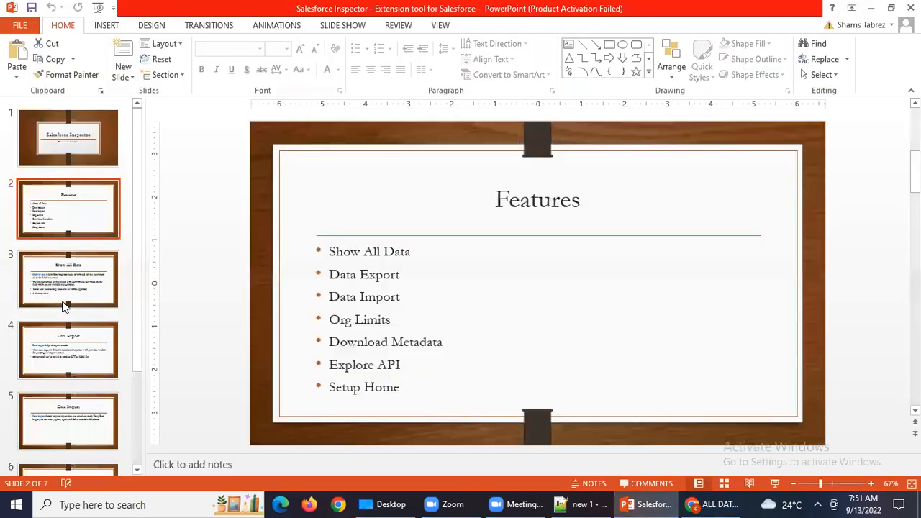
pyautogui.click(72, 267)
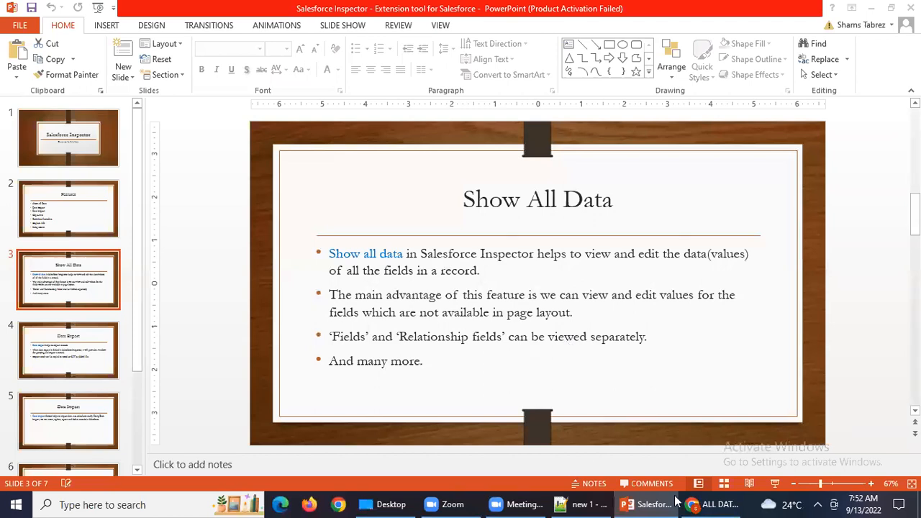
# Switch back to Chrome, put the student record's inspector fields into edit mode, and look through the editable values
pyautogui.click(577, 504)
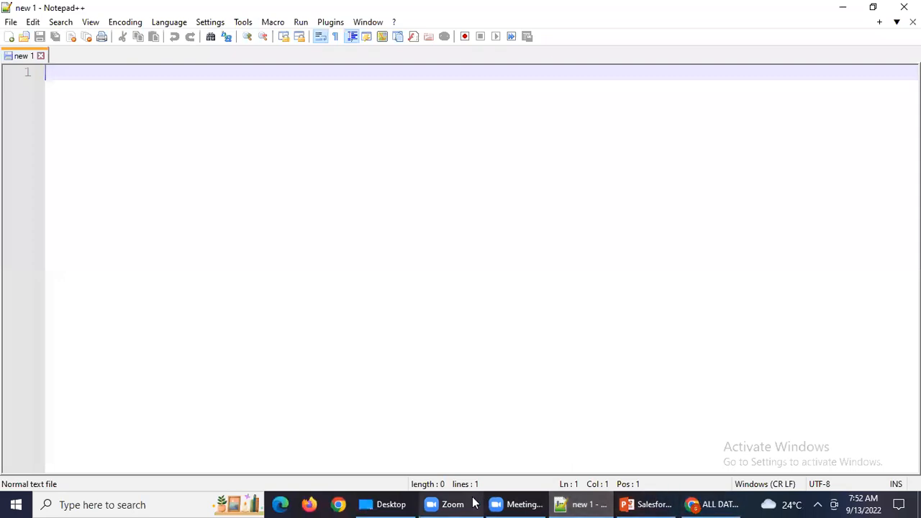
pyautogui.click(709, 504)
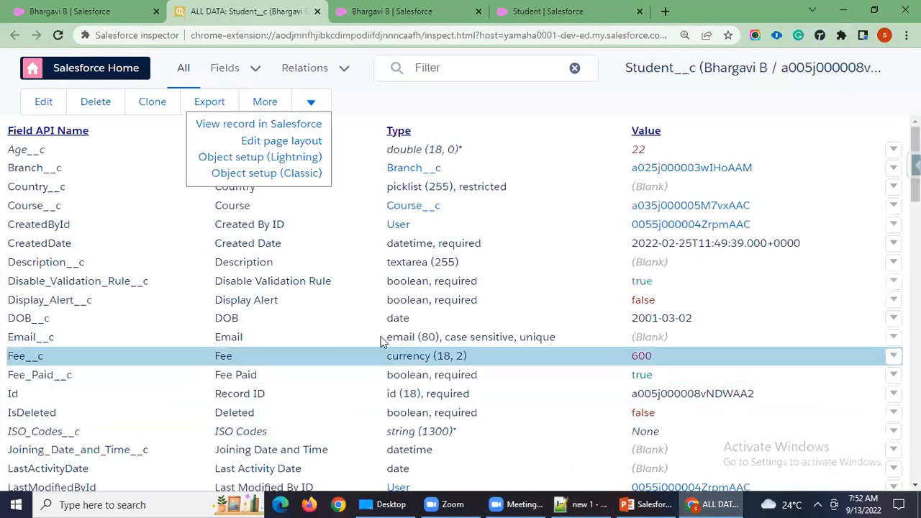
pyautogui.click(31, 105)
pyautogui.scroll(-5, 495, 321)
pyautogui.scroll(4, 497, 336)
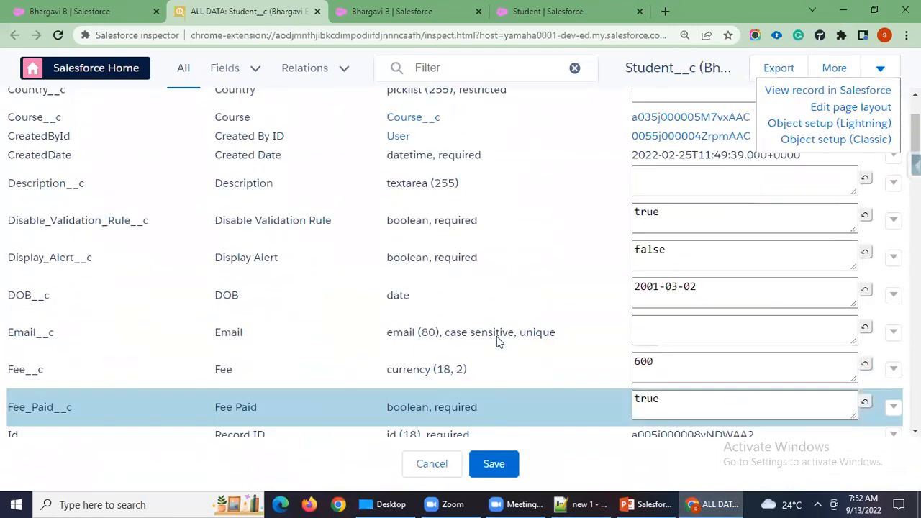
pyautogui.scroll(3, 497, 337)
pyautogui.scroll(-2, 601, 225)
pyautogui.tripleClick(576, 121)
# Return to the original student record tab, dismiss the inspector panel, and open the Teachers list
pyautogui.click(104, 13)
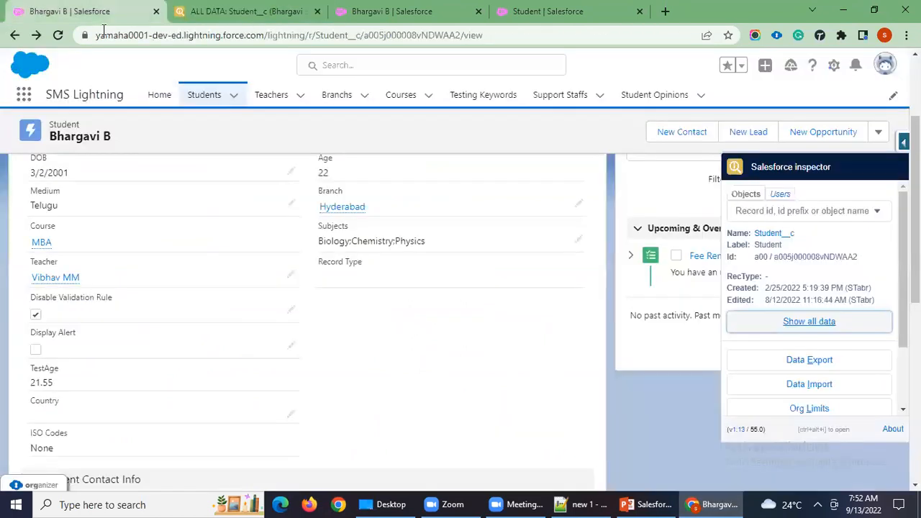
pyautogui.scroll(2, 267, 198)
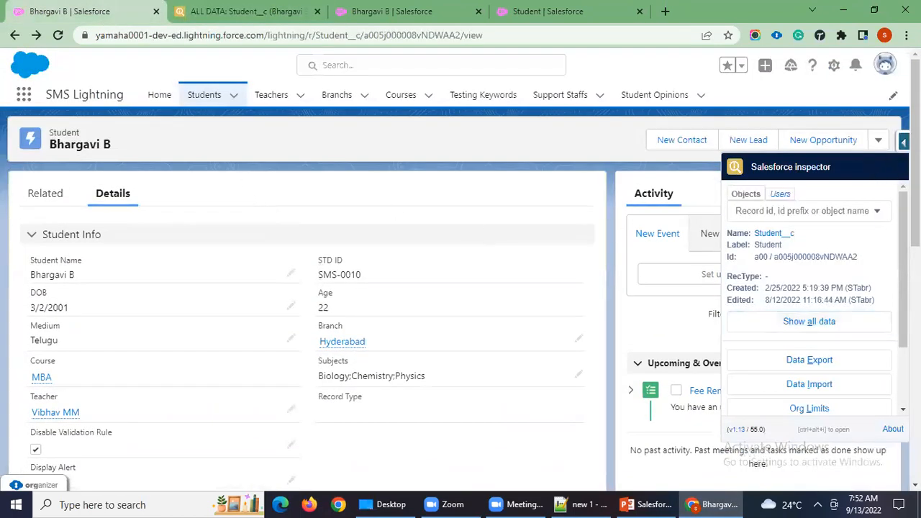
pyautogui.click(554, 153)
pyautogui.click(273, 96)
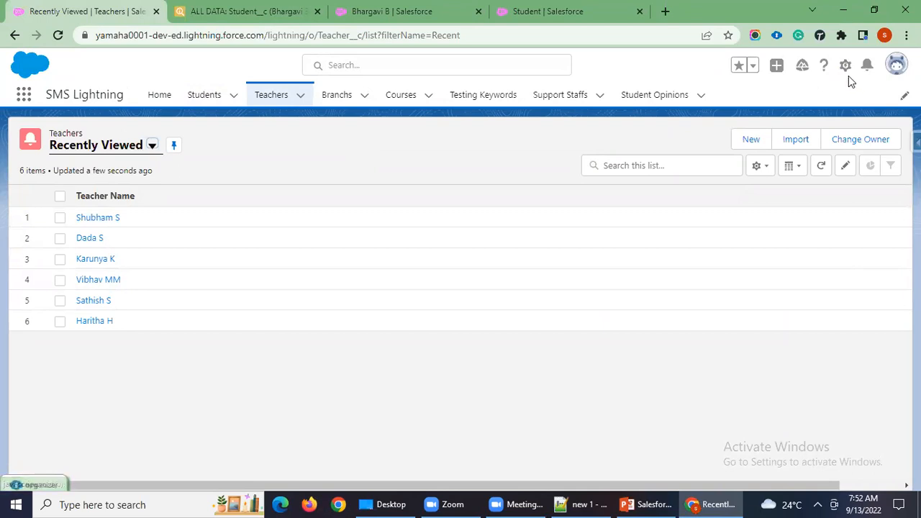
# Look over the Salesforce Inspector panel on the Teachers list, view the first teacher's record, and return to the Teachers list
pyautogui.click(915, 142)
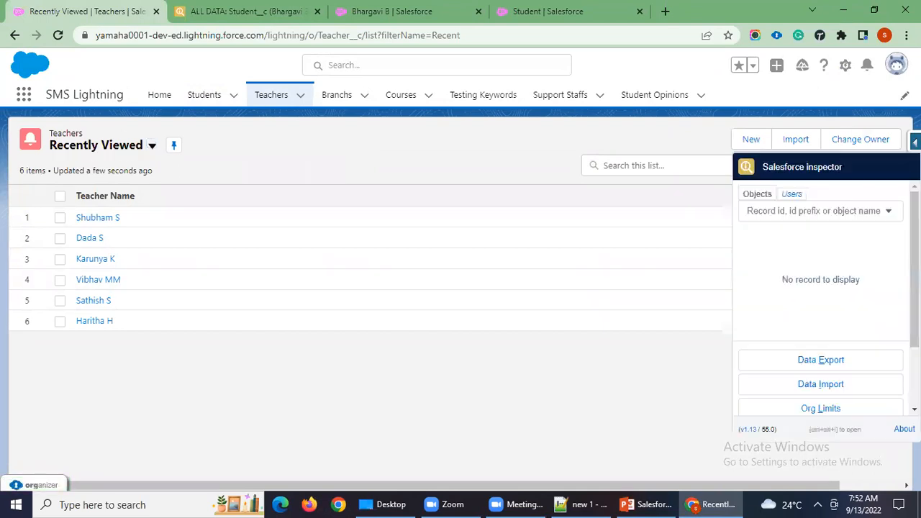
pyautogui.scroll(-2, 824, 288)
pyautogui.scroll(2, 828, 305)
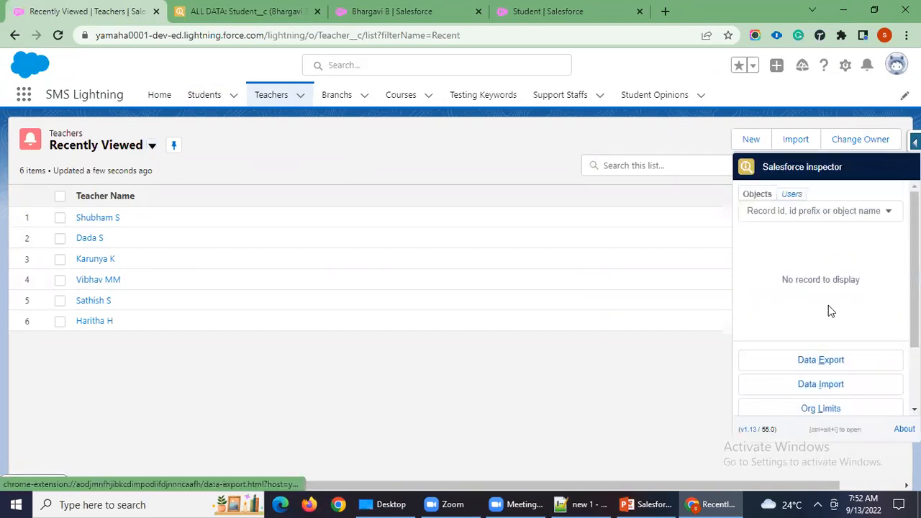
pyautogui.click(99, 220)
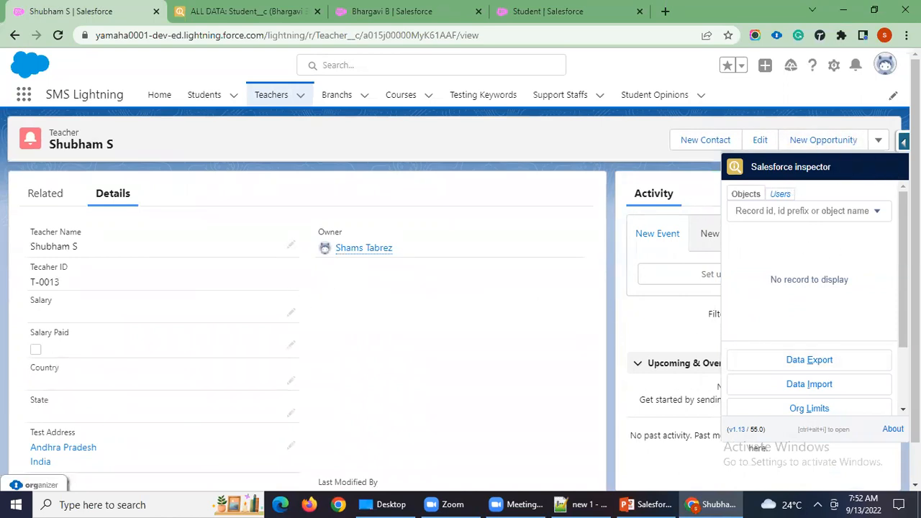
pyautogui.click(271, 94)
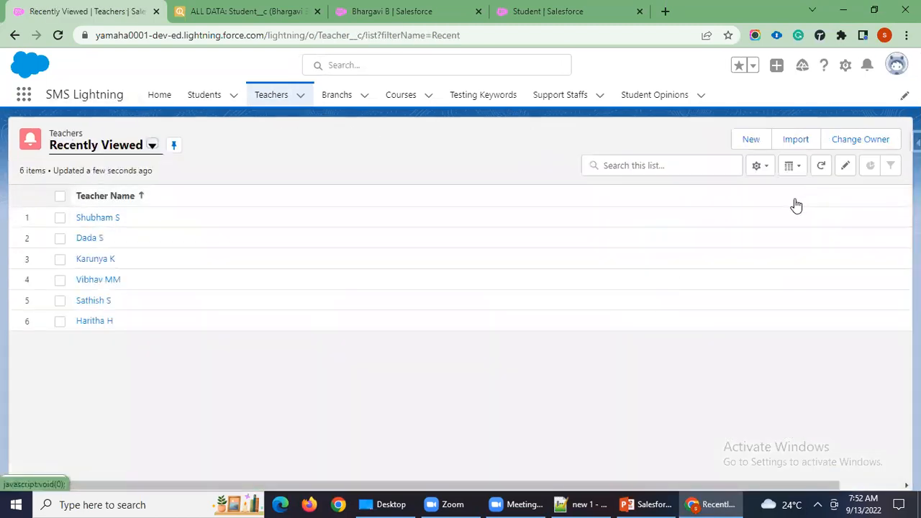
# Review the fields on the New Teacher form, close it without saving, and briefly view the Salesforce Inspector panel
pyautogui.click(752, 144)
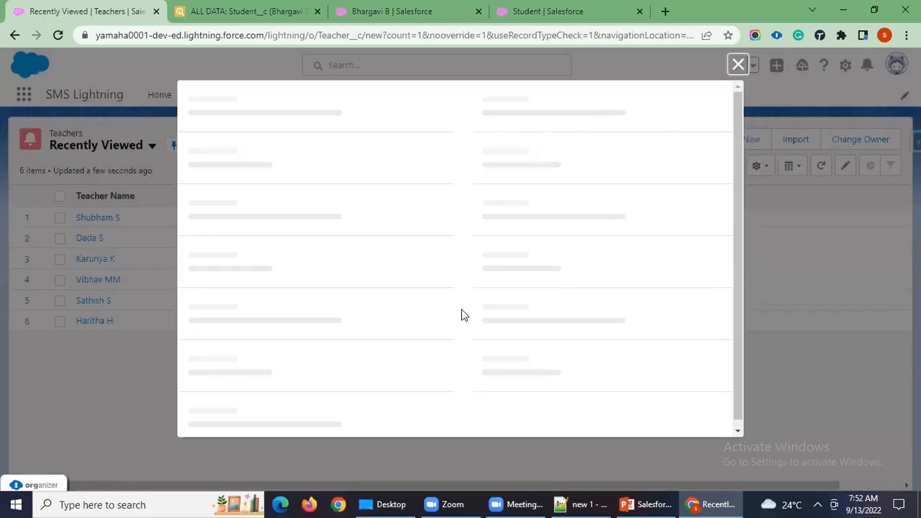
pyautogui.scroll(-1, 360, 259)
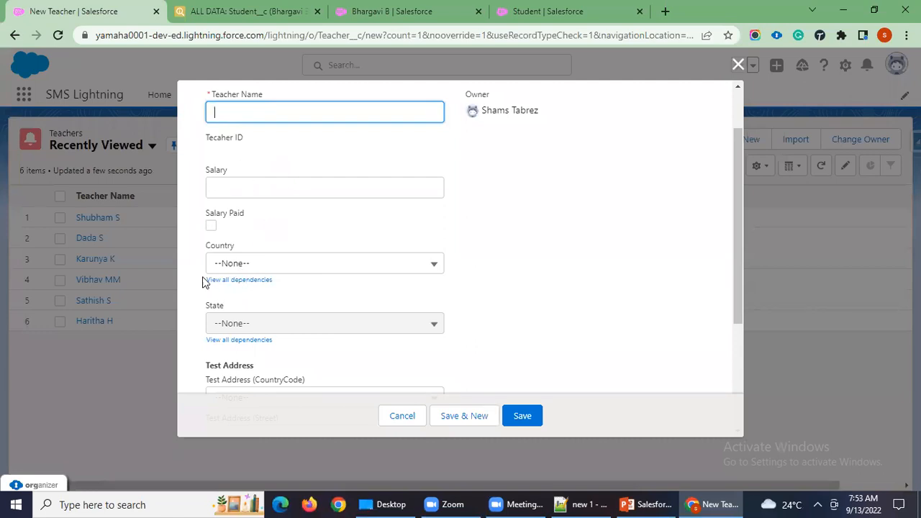
pyautogui.click(738, 67)
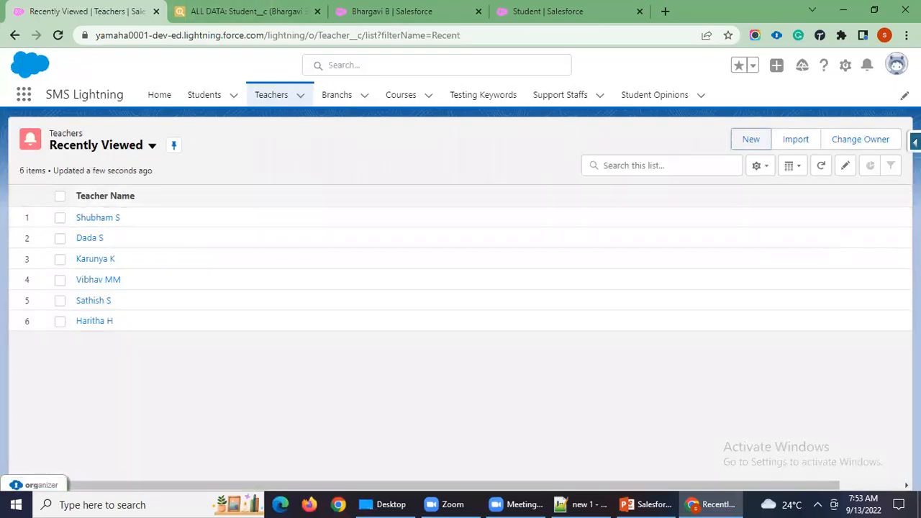
pyautogui.click(915, 143)
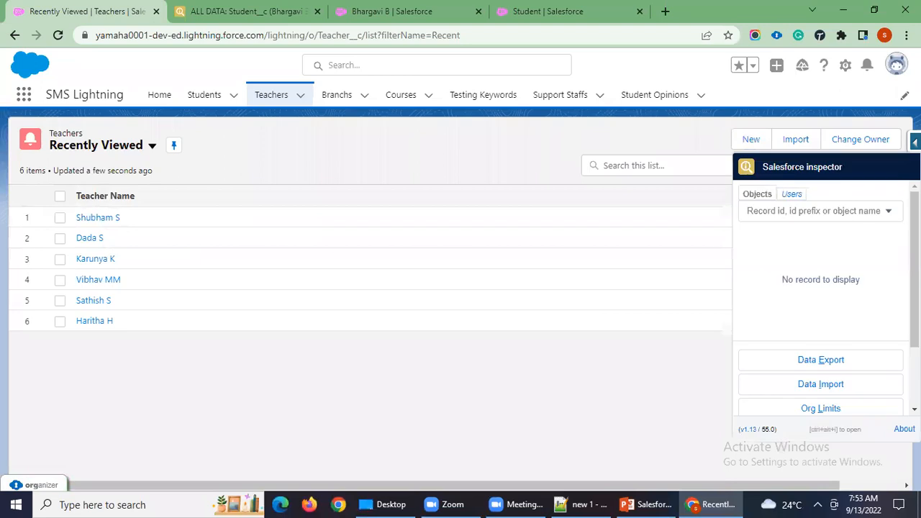
pyautogui.click(915, 142)
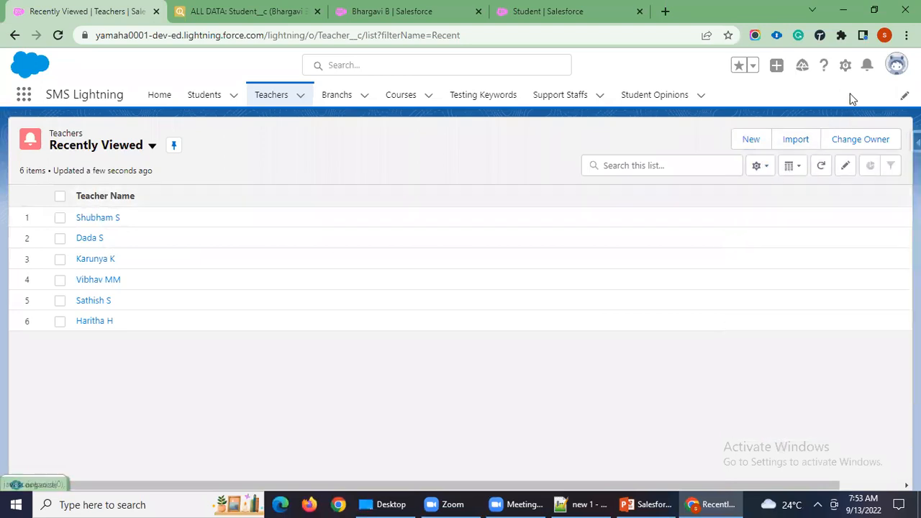
# Open the Teacher object's setup from the Teachers list and open its Teacher Layout for editing
pyautogui.click(846, 64)
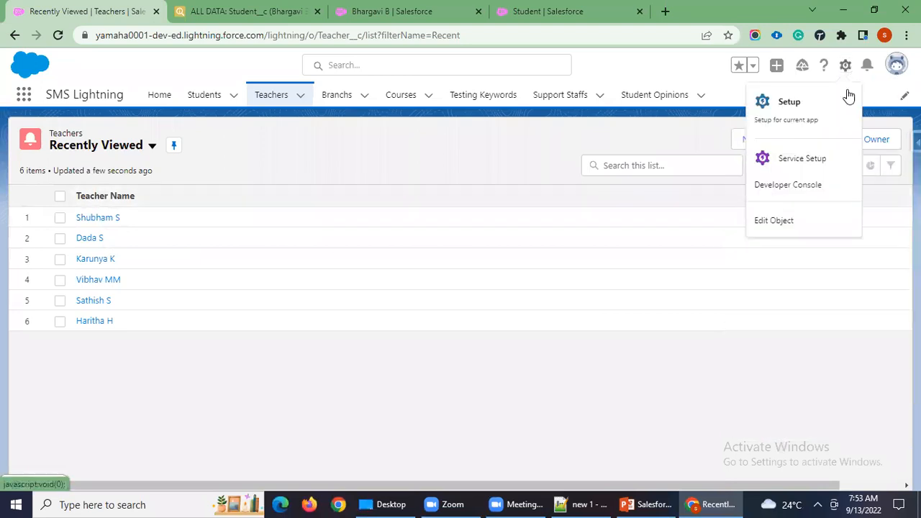
pyautogui.click(789, 226)
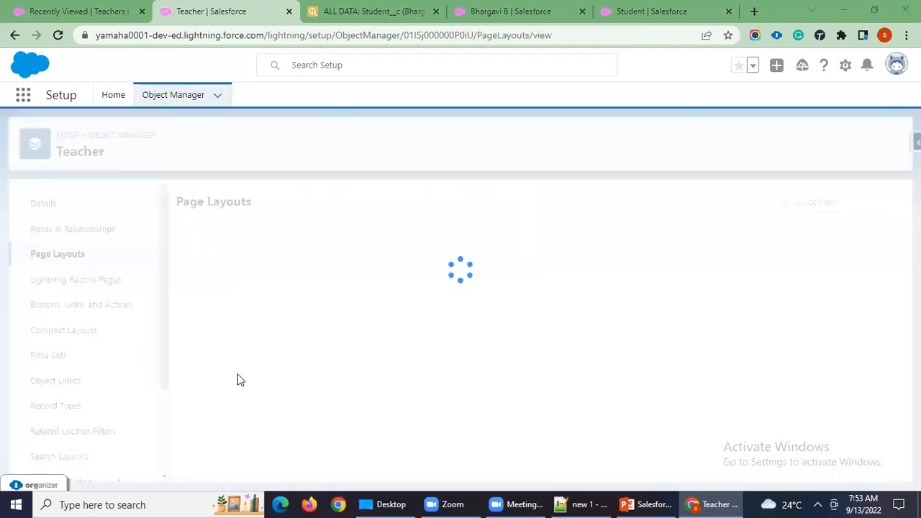
pyautogui.click(208, 265)
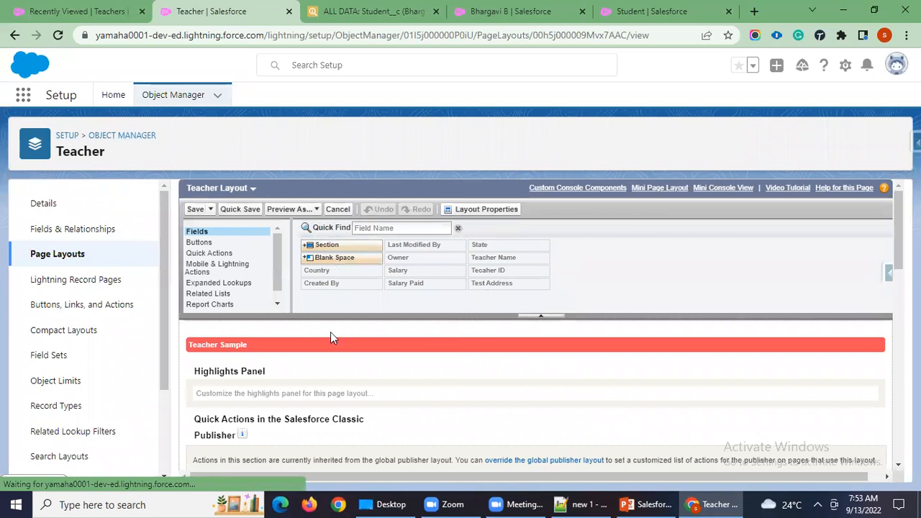
# Remove the Salary, Salary Paid, Country and State fields from the Teacher Layout's Information section and save the layout
pyautogui.scroll(-5, 461, 331)
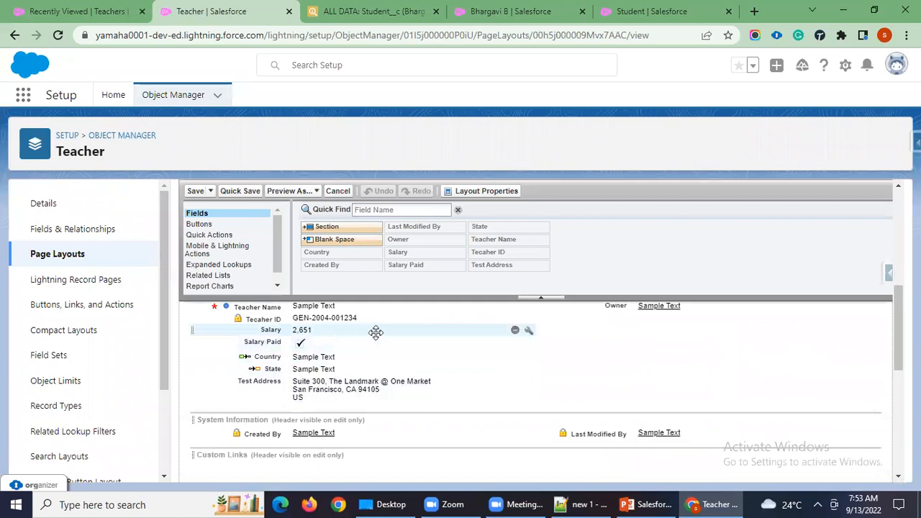
pyautogui.click(515, 332)
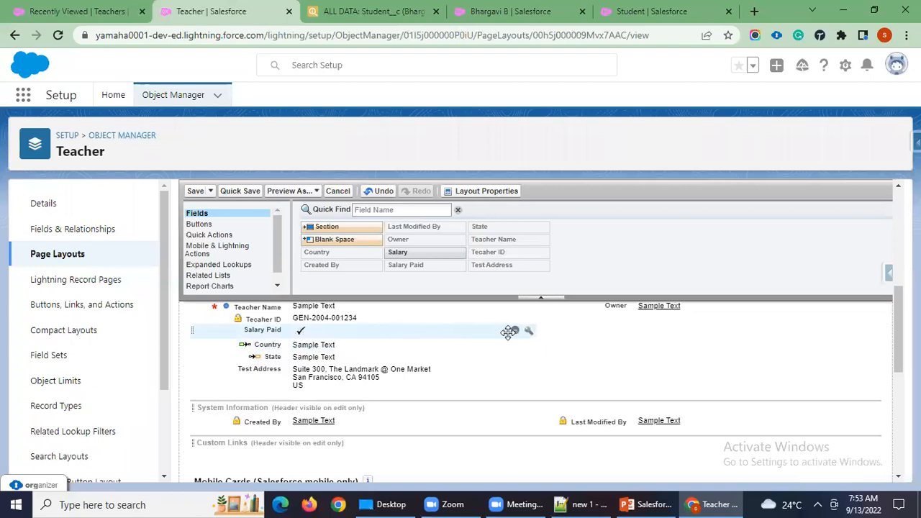
pyautogui.click(515, 332)
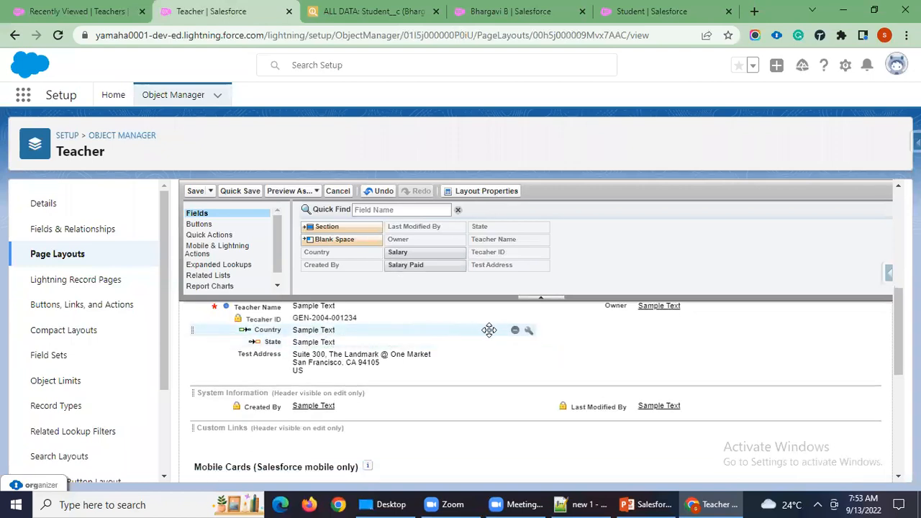
pyautogui.click(516, 332)
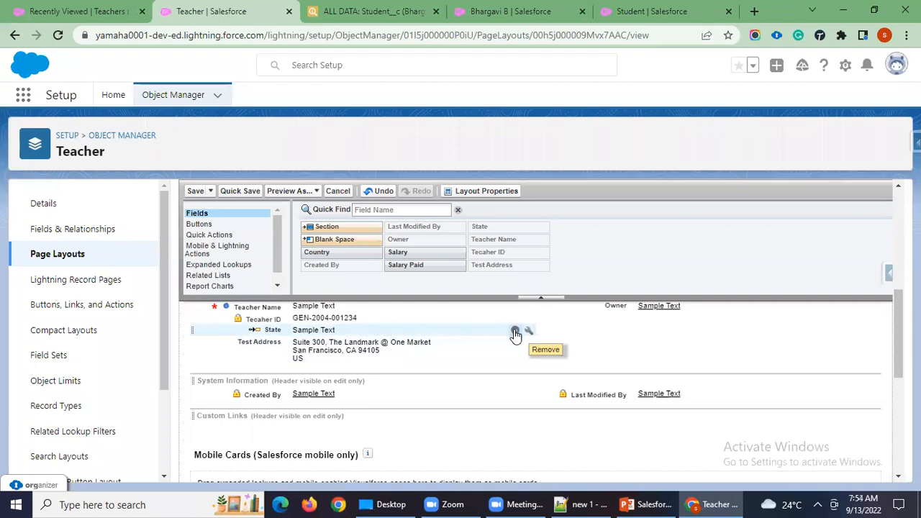
pyautogui.click(516, 332)
pyautogui.scroll(1, 467, 372)
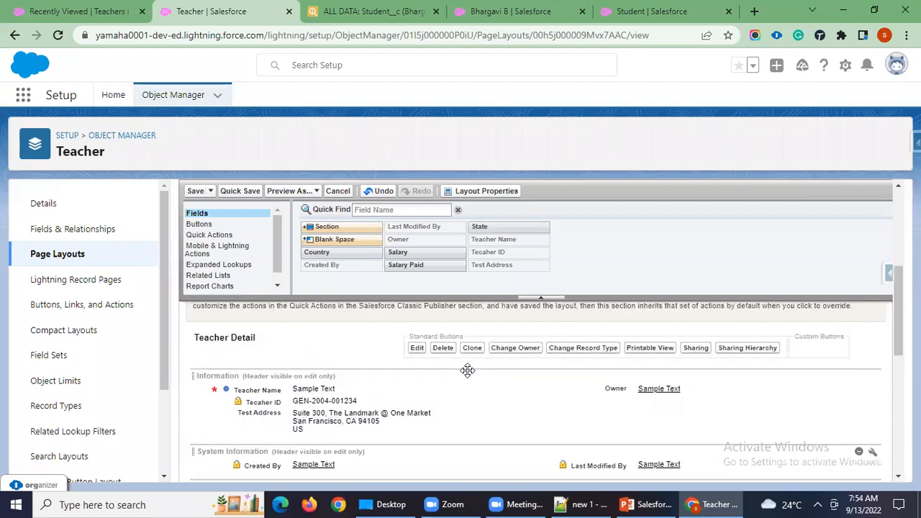
pyautogui.scroll(4, 479, 401)
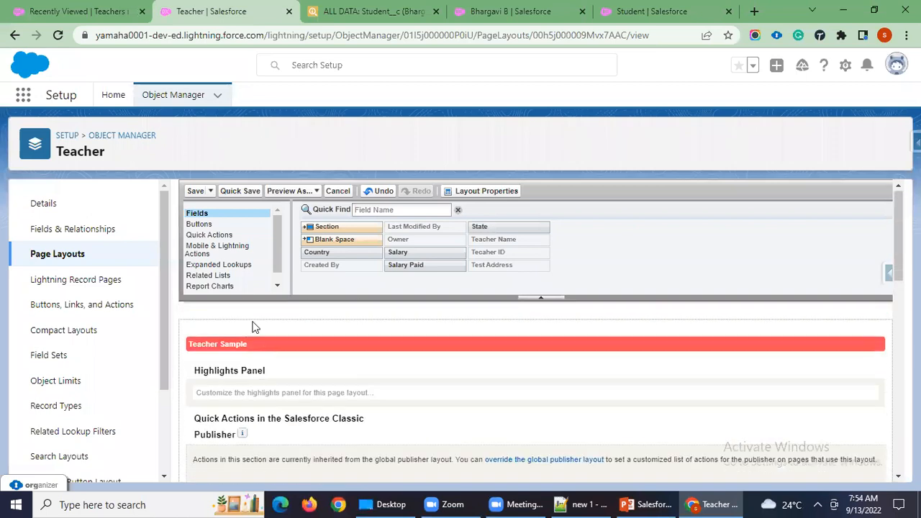
pyautogui.click(199, 209)
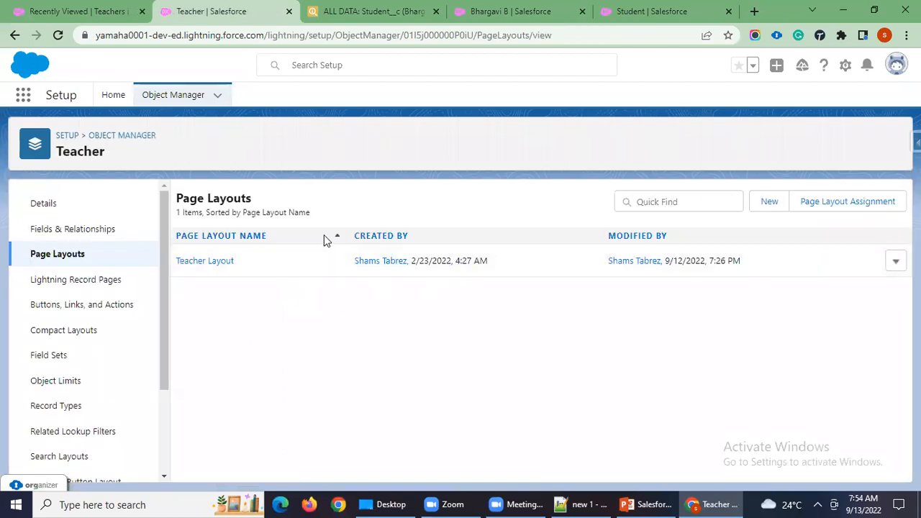
# Return to the Teachers list, reload it, and check which fields the New Teacher form offers before closing it
pyautogui.click(98, 10)
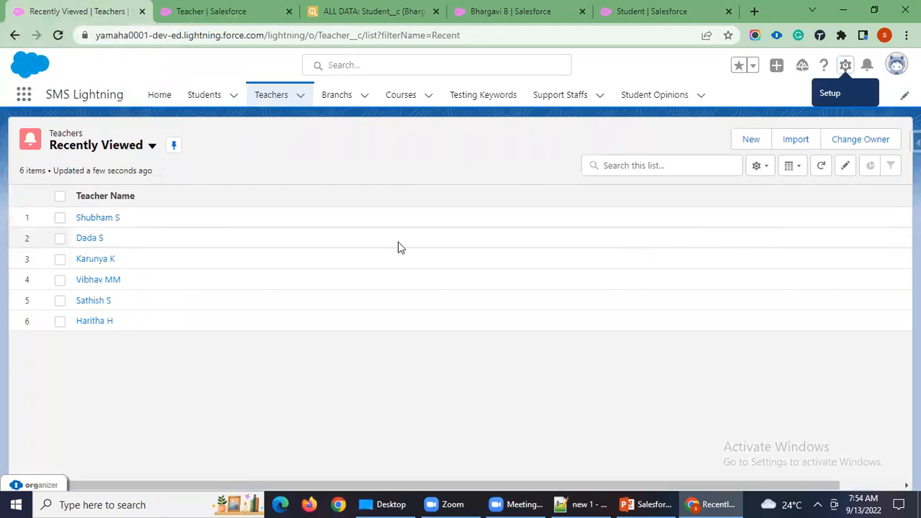
pyautogui.click(58, 36)
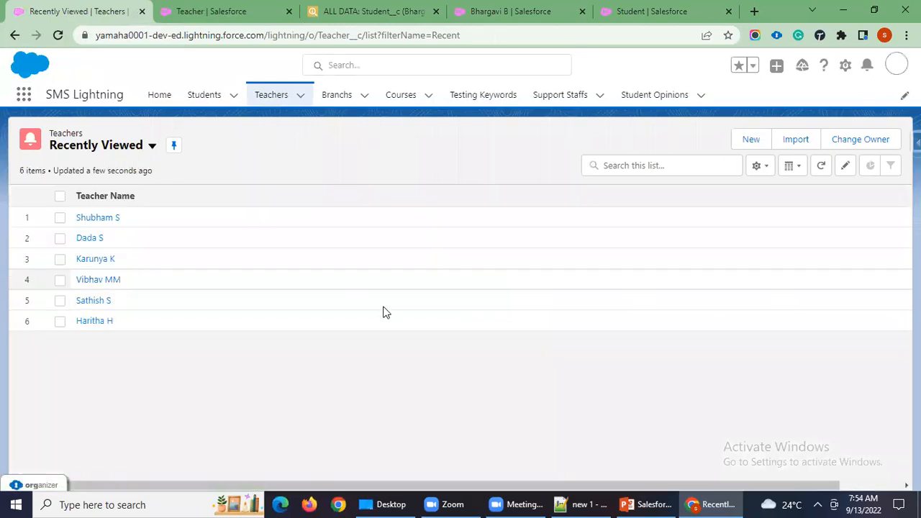
pyautogui.click(748, 146)
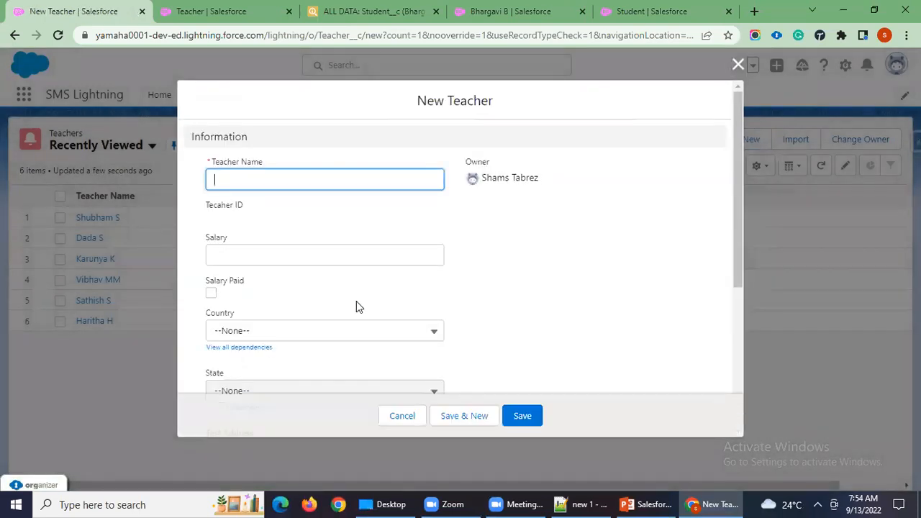
pyautogui.click(738, 65)
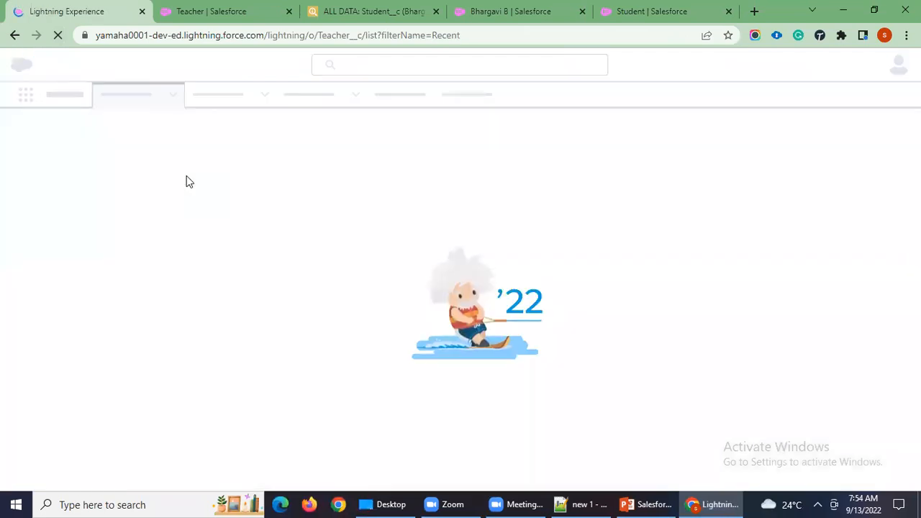
# Check the Teacher object's Page Layouts list, recheck the New Teacher form's fields on the Teachers list, and close the form
pyautogui.click(216, 10)
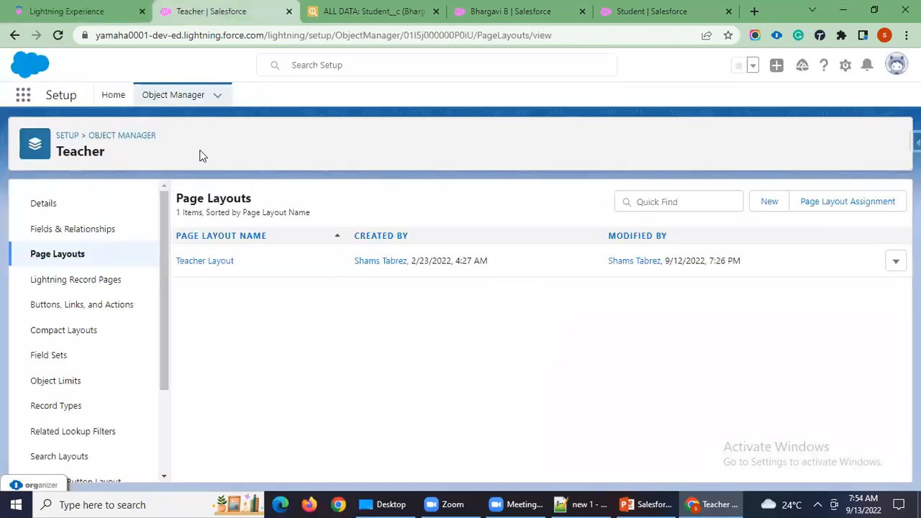
pyautogui.click(101, 13)
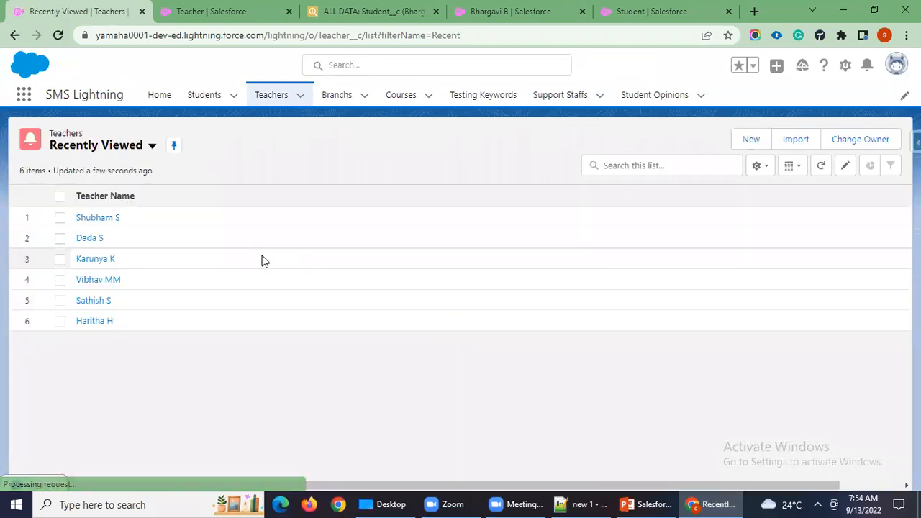
pyautogui.click(751, 141)
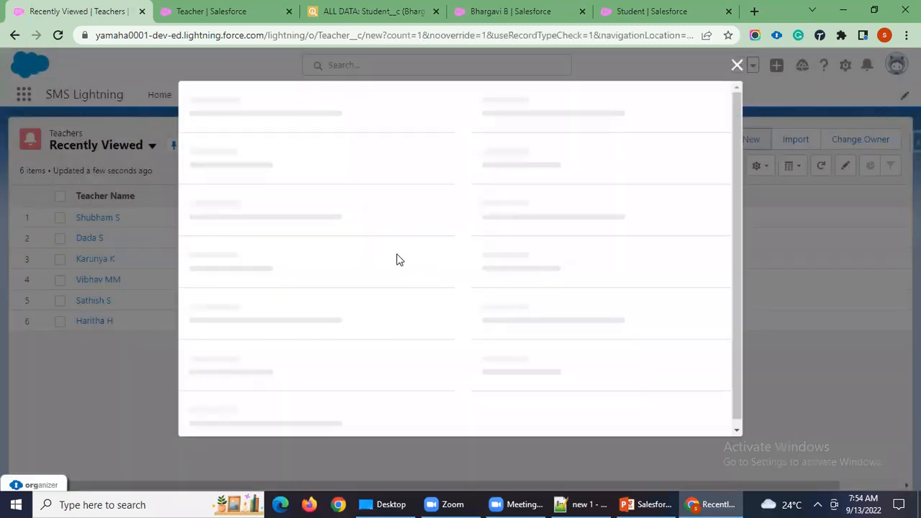
pyautogui.scroll(-3, 396, 270)
pyautogui.scroll(3, 405, 293)
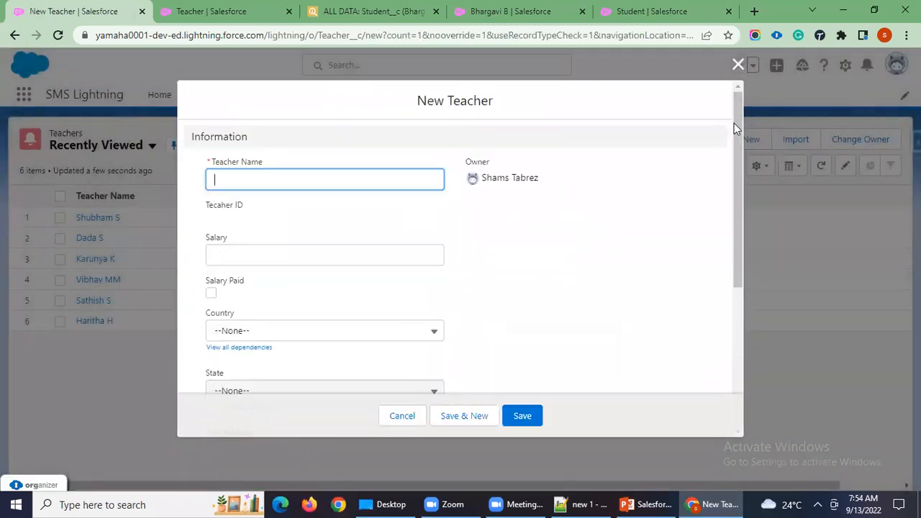
pyautogui.click(739, 65)
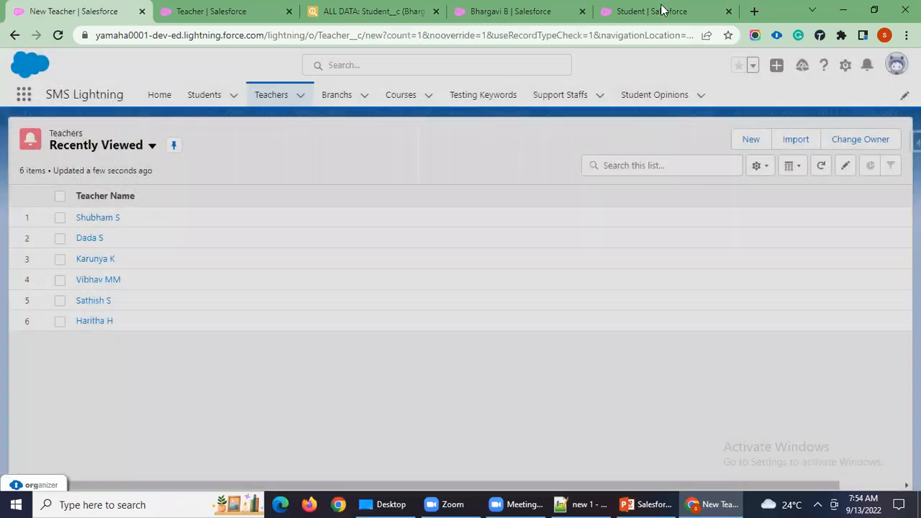
# Reopen the Teacher Layout from the Teacher object's Page Layouts and save it again
pyautogui.click(634, 20)
pyautogui.click(216, 11)
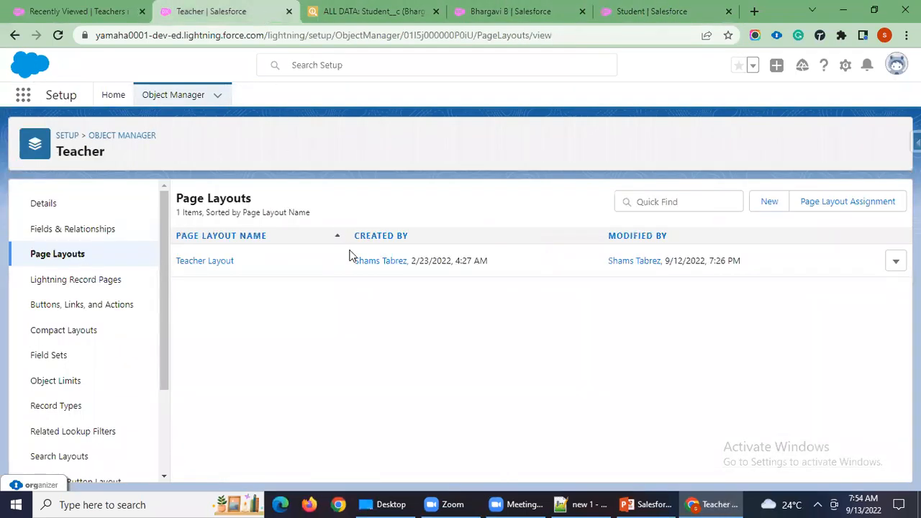
pyautogui.click(210, 264)
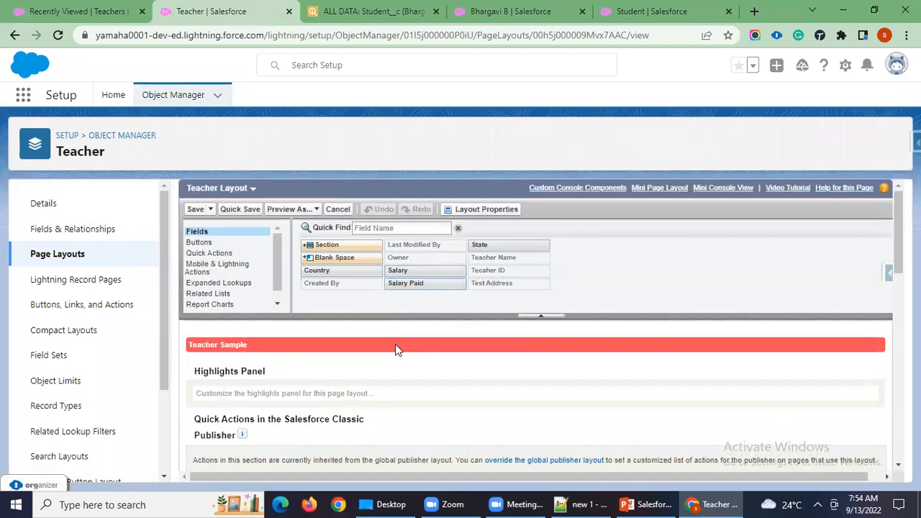
pyautogui.click(195, 209)
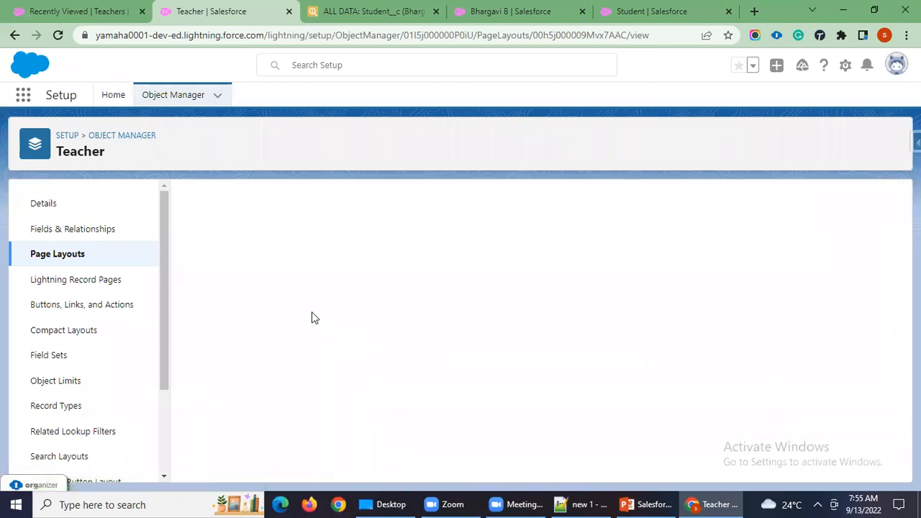
# Reload the Teachers list and the Teacher object's Page Layouts page, and return to the Teachers list
pyautogui.click(103, 13)
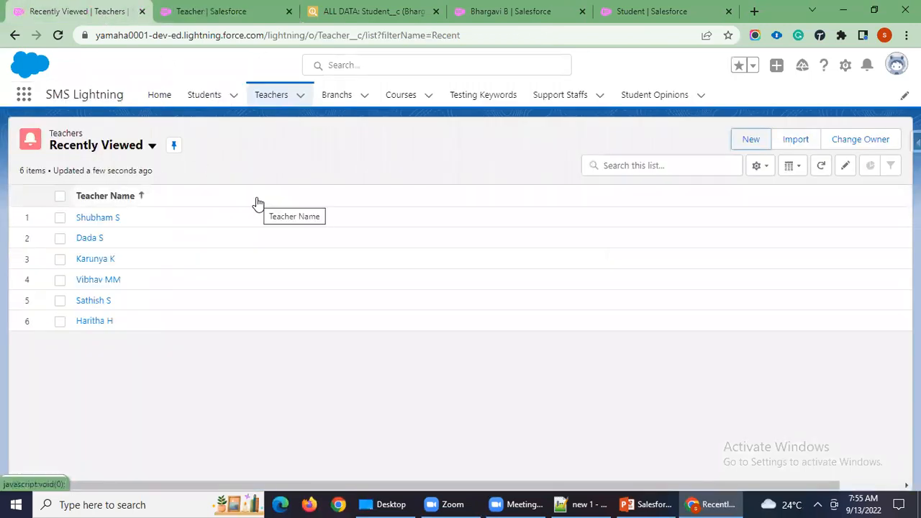
pyautogui.press('F5')
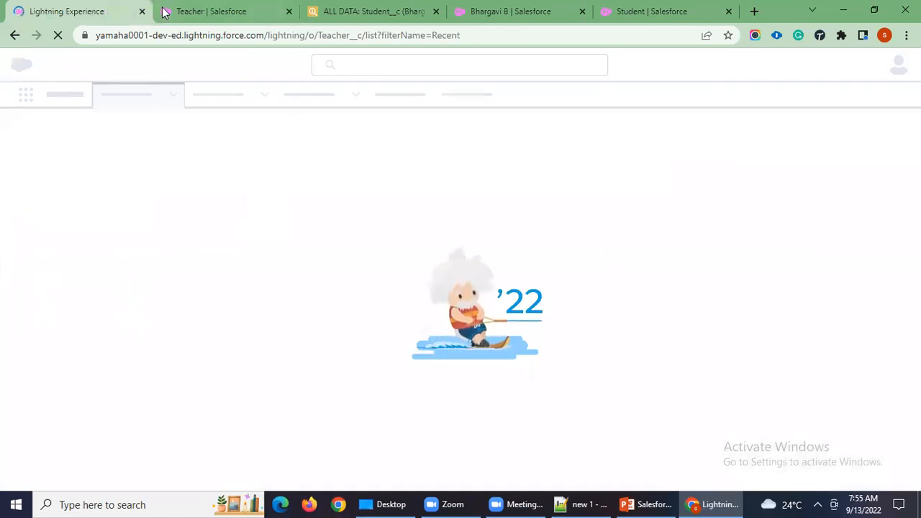
pyautogui.click(221, 8)
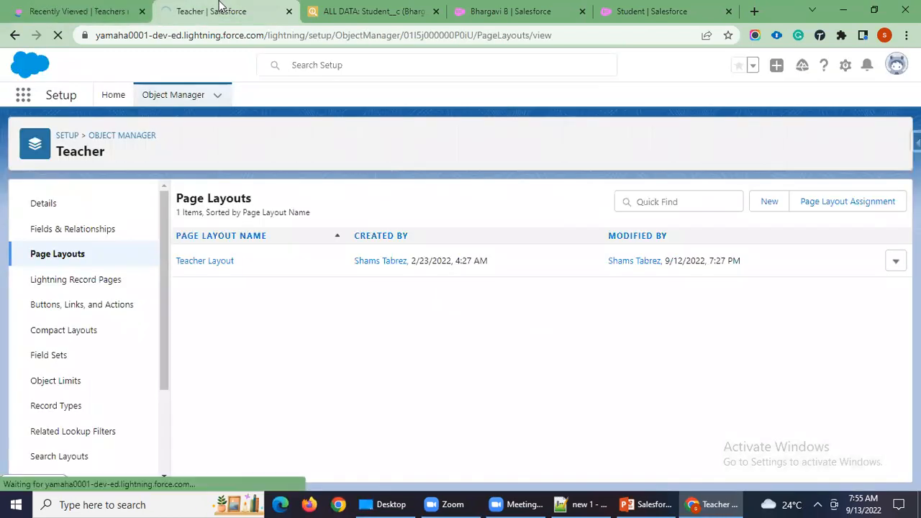
pyautogui.click(69, 10)
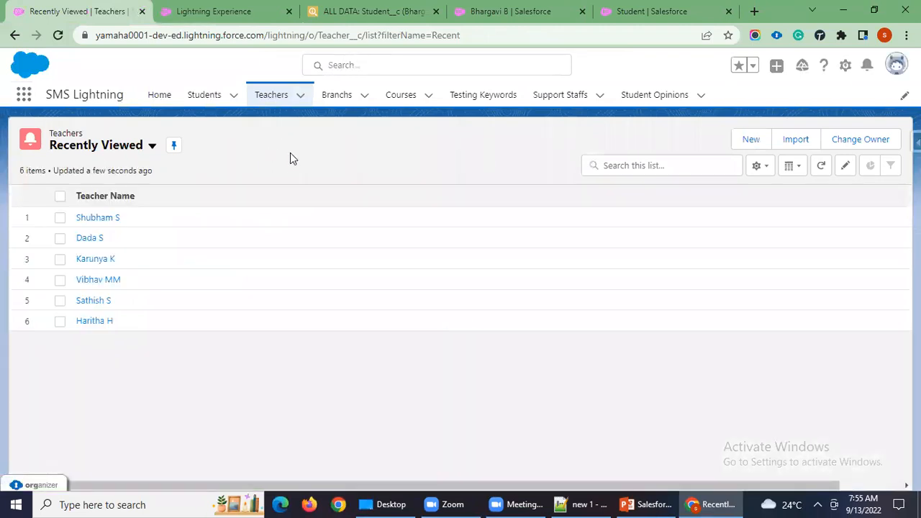
# Check the fields on the New Teacher form, close it, reload the list, and switch to Branchs and back to Teachers
pyautogui.click(750, 141)
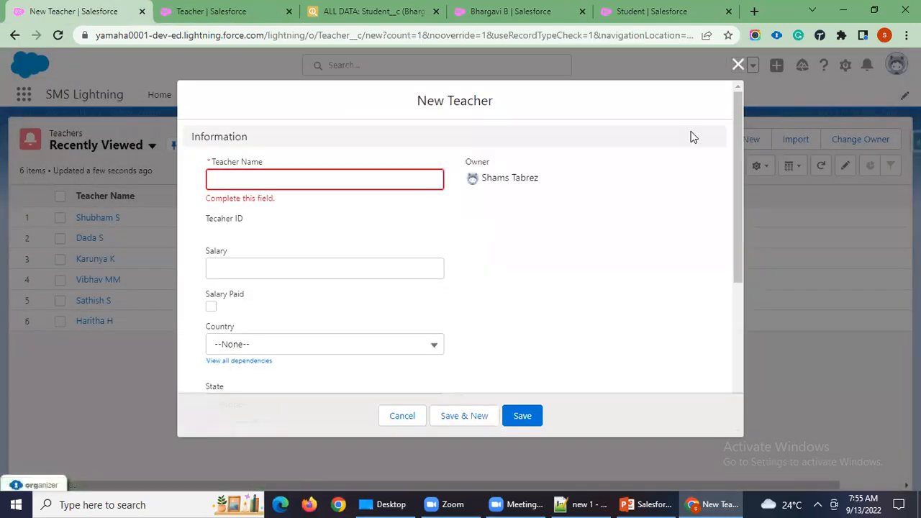
pyautogui.click(738, 65)
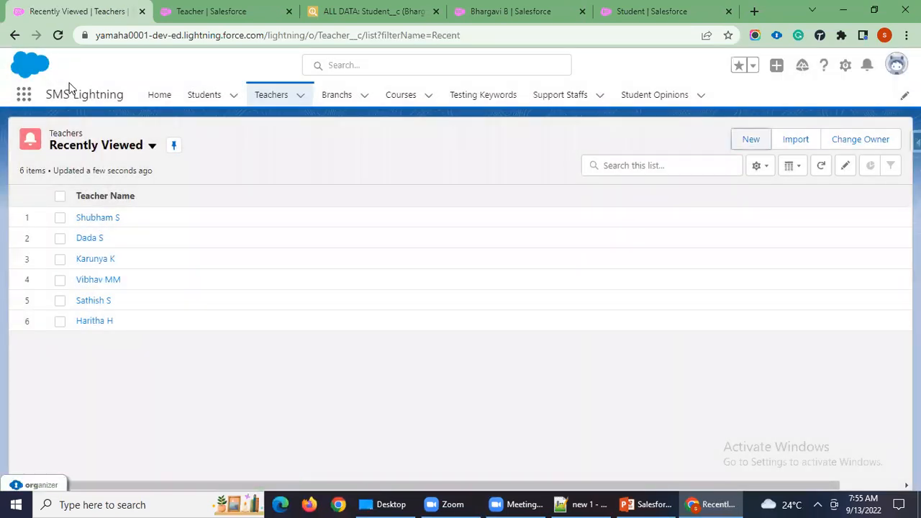
pyautogui.click(57, 37)
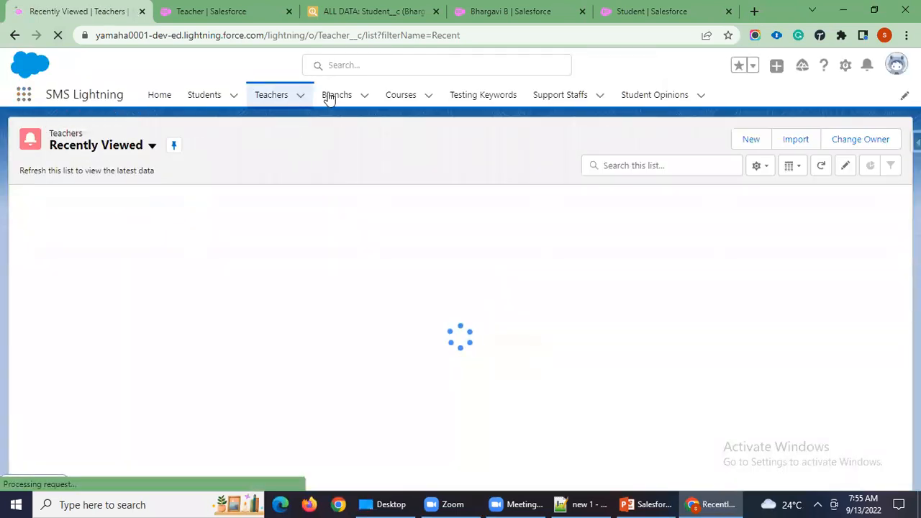
pyautogui.click(337, 96)
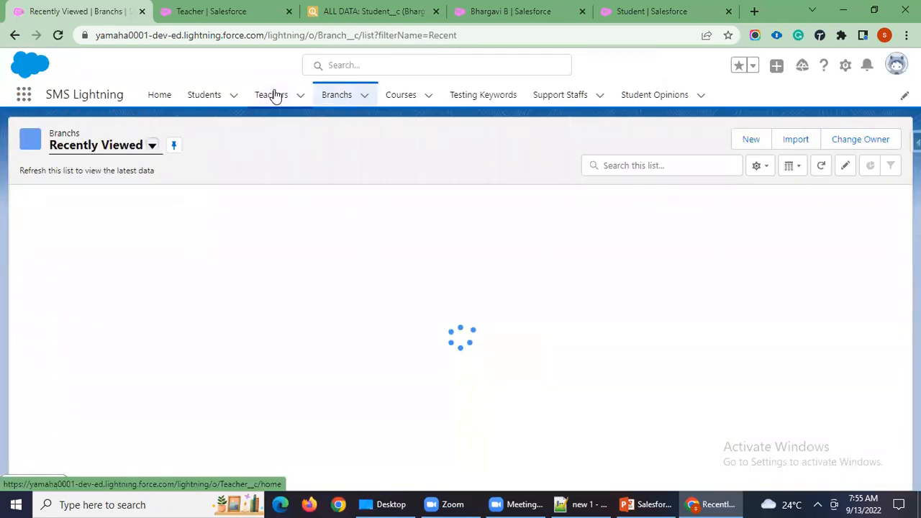
pyautogui.click(275, 96)
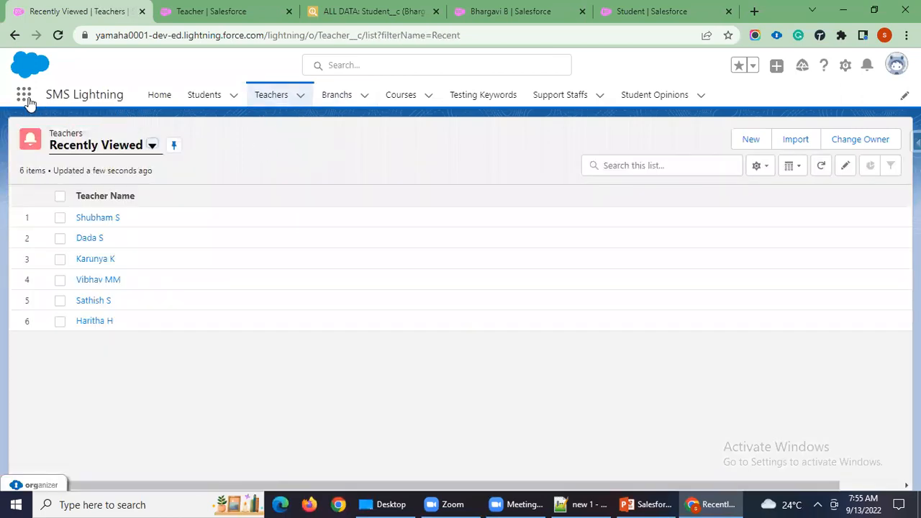
# Search the available apps for "sms", reopen the SMS Lightning app, and go to its Teachers list
pyautogui.click(23, 95)
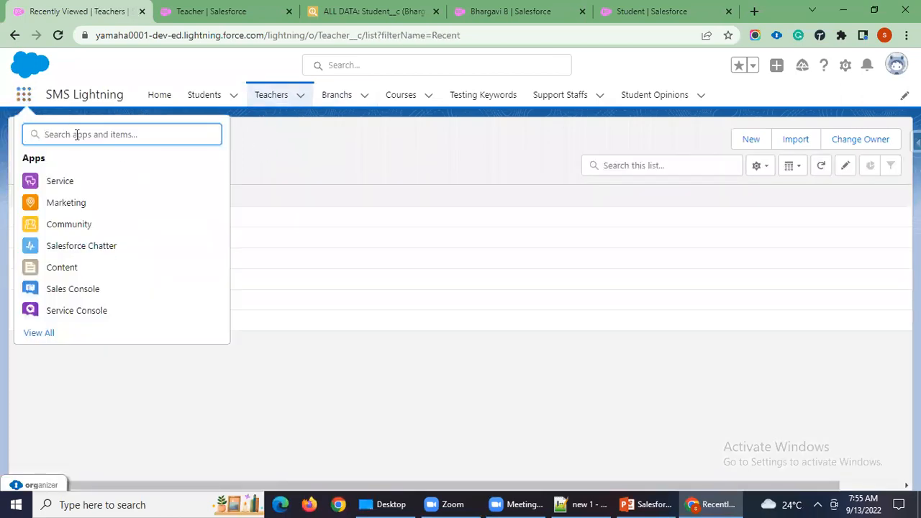
pyautogui.write('sa')
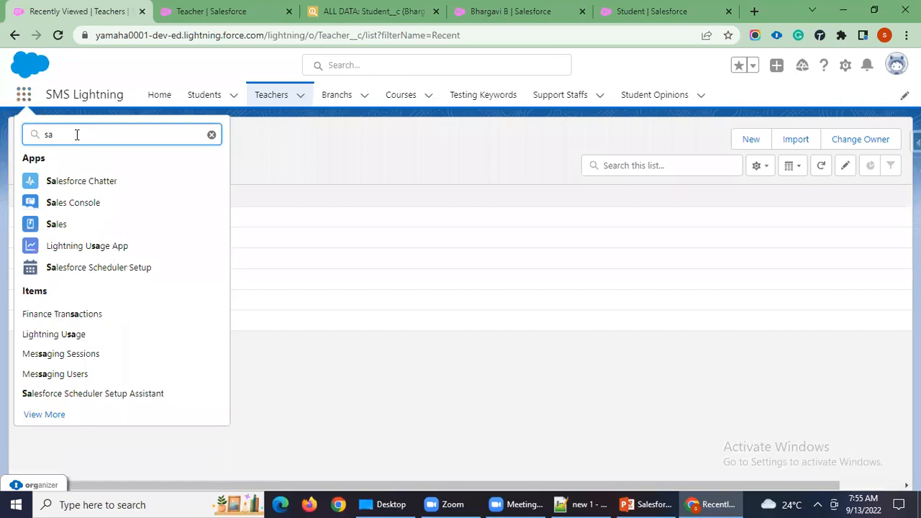
pyautogui.press('BackSpace')
pyautogui.press('BackSpace')
pyautogui.write('sms')
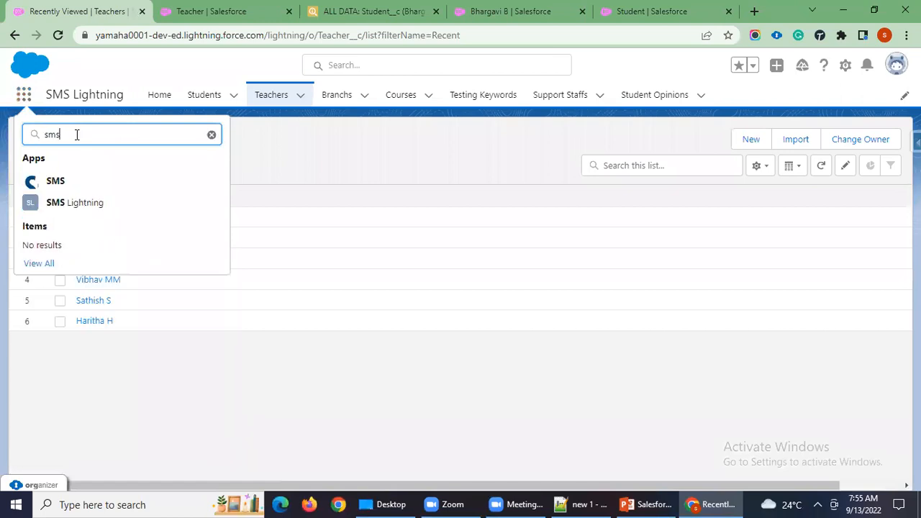
pyautogui.click(110, 206)
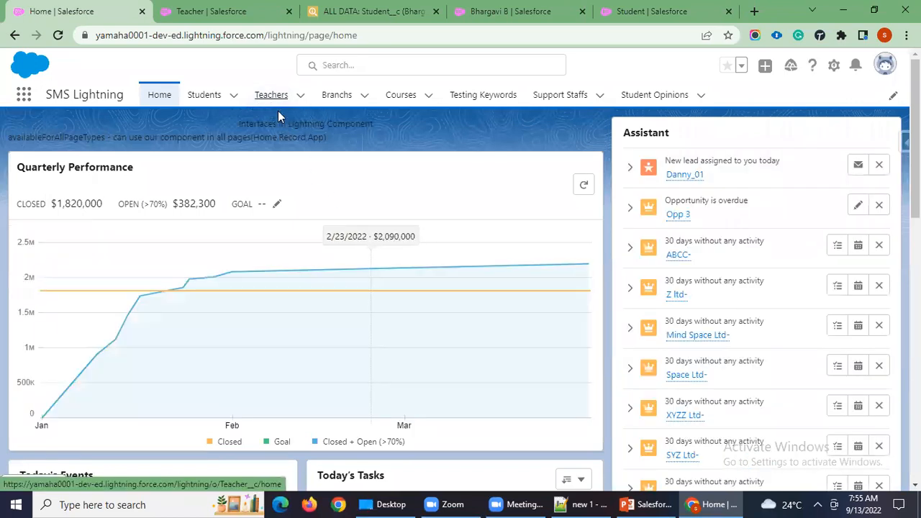
pyautogui.click(271, 100)
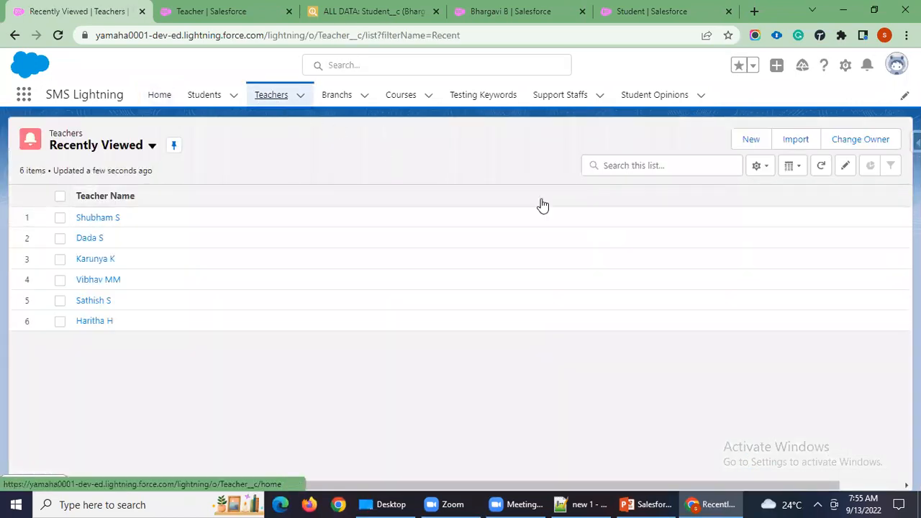
# Recheck all fields offered on the New Teacher form and close it without saving
pyautogui.click(750, 142)
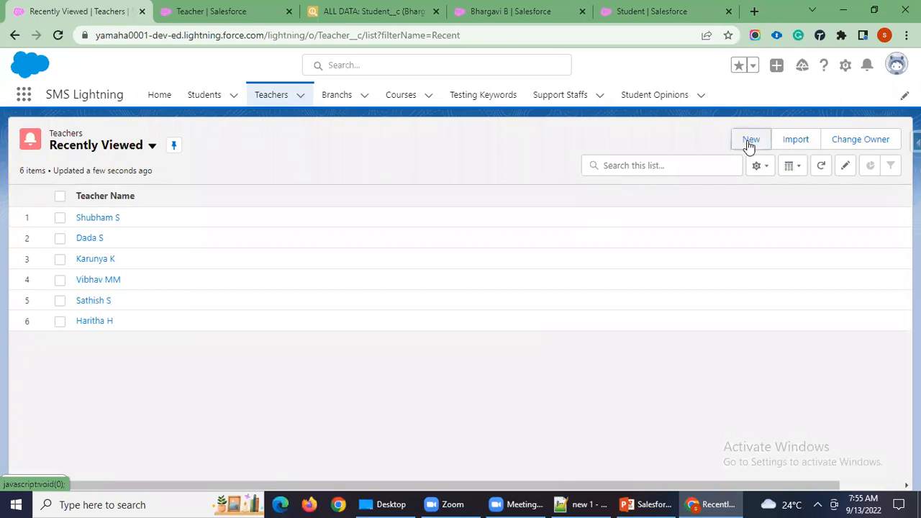
pyautogui.scroll(-4, 428, 334)
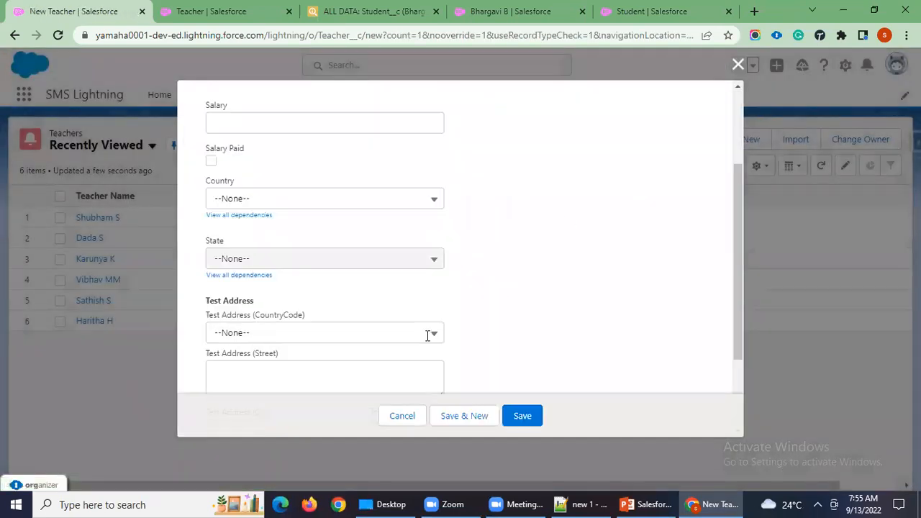
pyautogui.scroll(4, 468, 329)
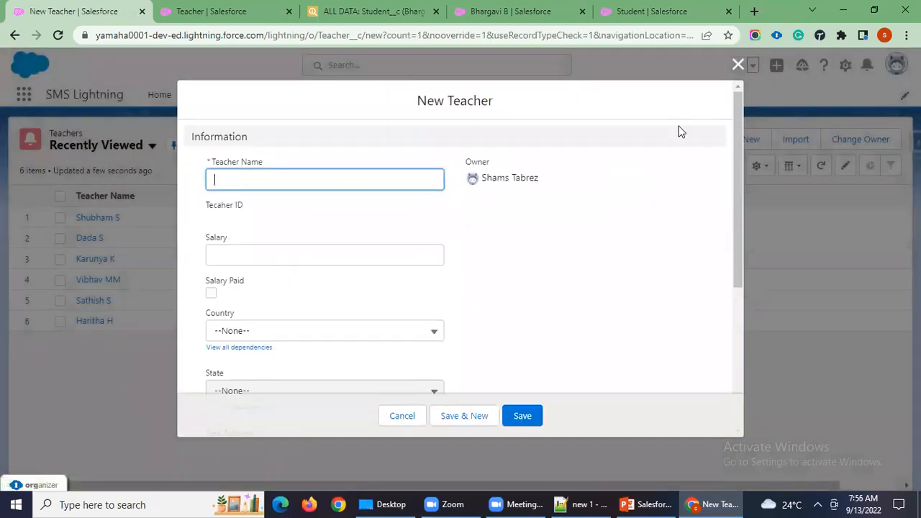
pyautogui.click(738, 65)
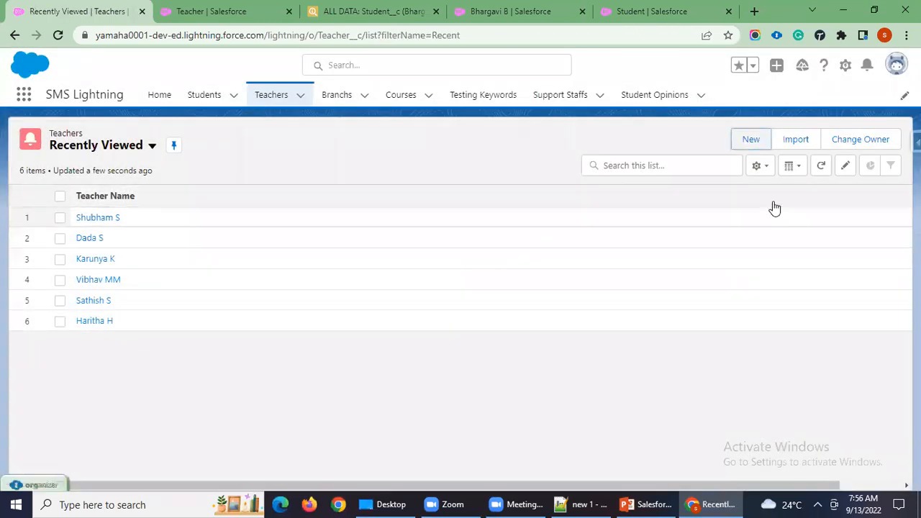
# Open the first teacher record in the list and compare its edit form's fields with the Details view, closing the form without saving
pyautogui.click(113, 220)
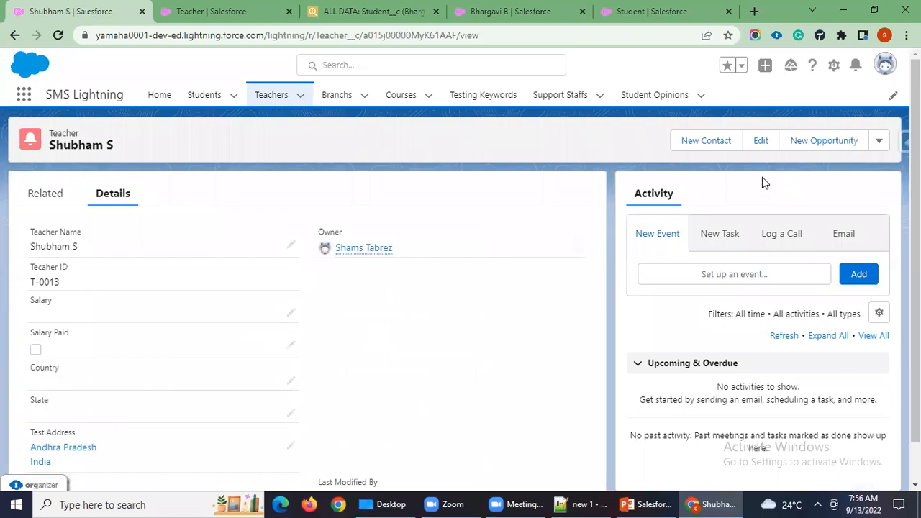
pyautogui.click(775, 141)
pyautogui.click(498, 185)
pyautogui.scroll(-2, 470, 316)
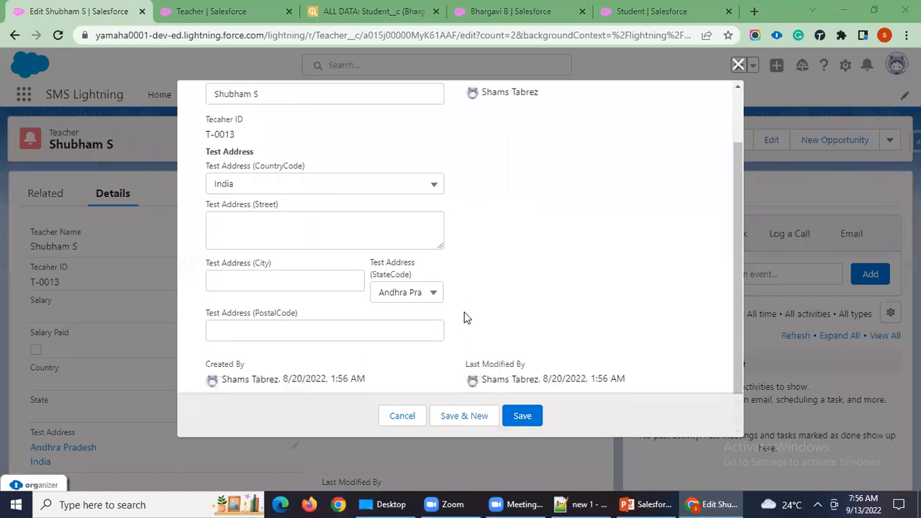
pyautogui.scroll(2, 517, 281)
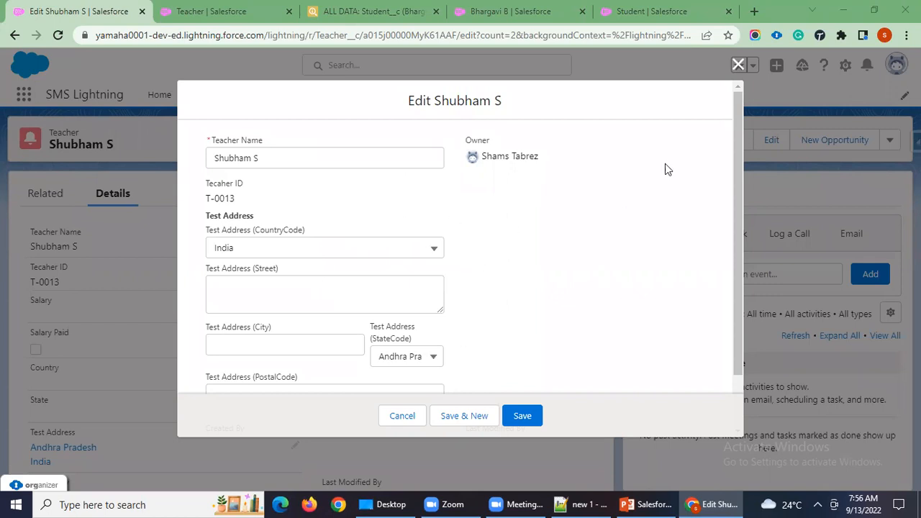
pyautogui.click(739, 67)
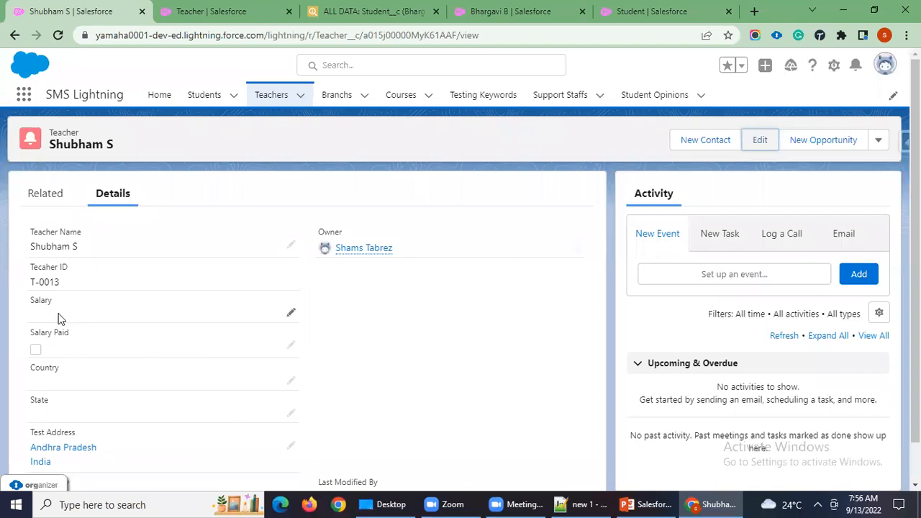
pyautogui.click(762, 143)
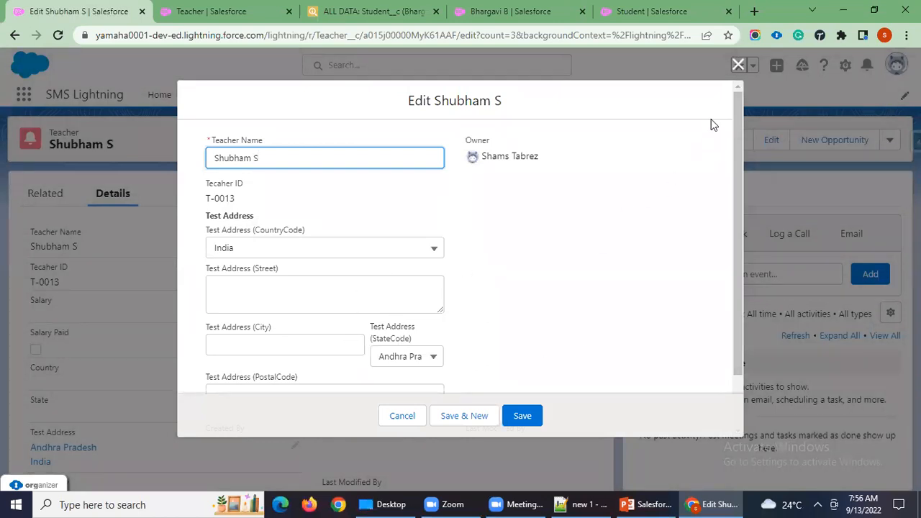
pyautogui.click(738, 65)
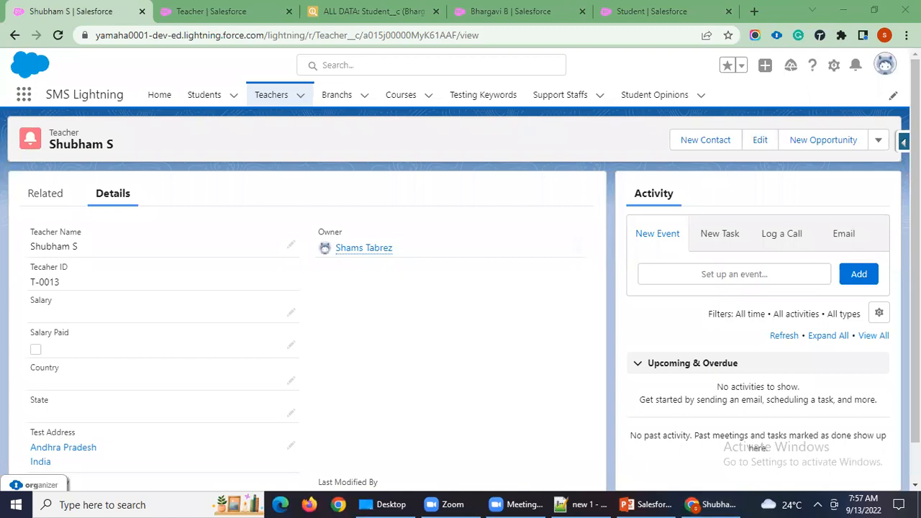
# Open Salesforce Inspector's Show all data for this teacher record in a new tab and review its fields and values
pyautogui.click(904, 142)
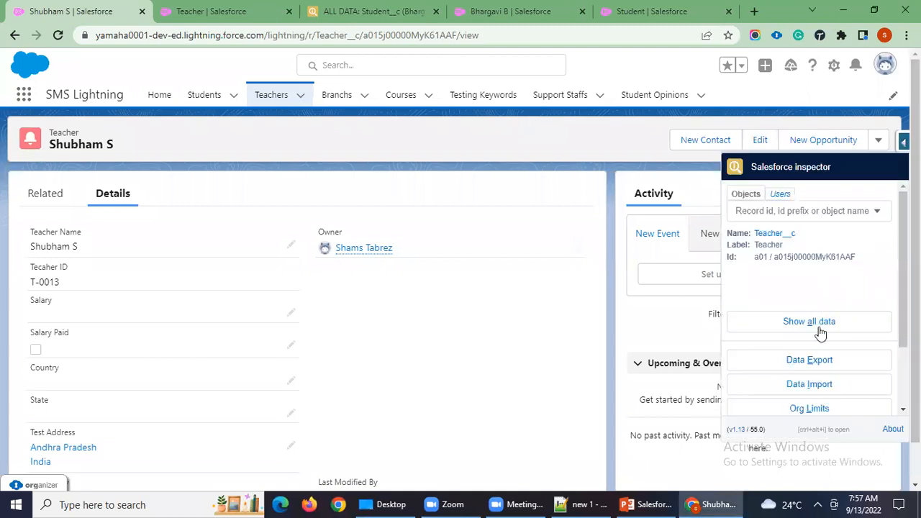
pyautogui.rightClick(821, 327)
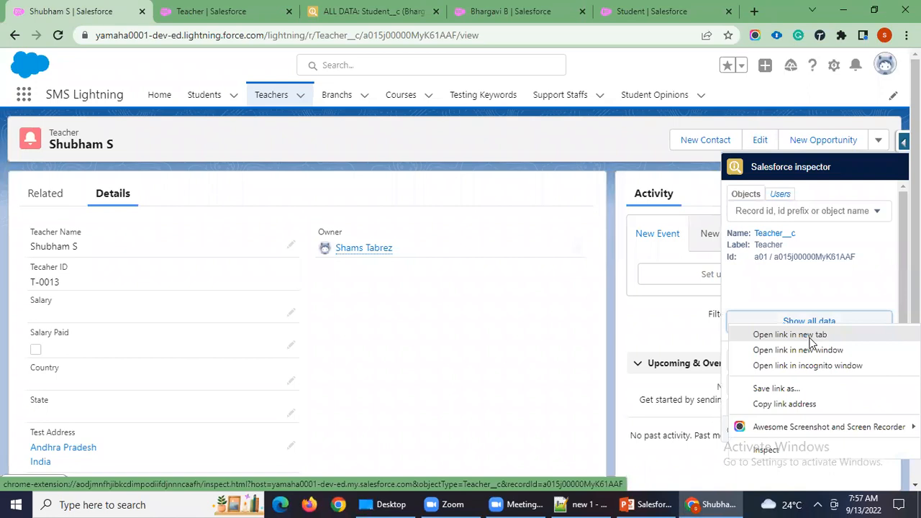
pyautogui.click(811, 340)
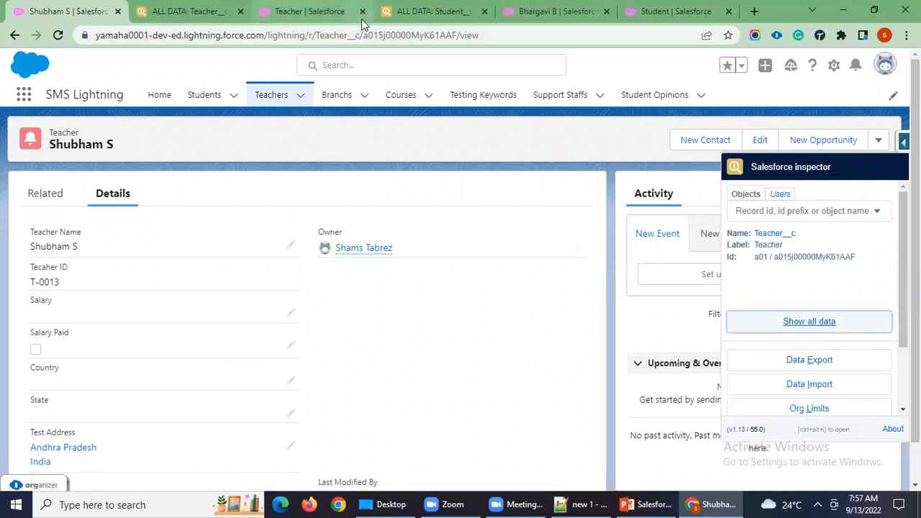
pyautogui.click(207, 18)
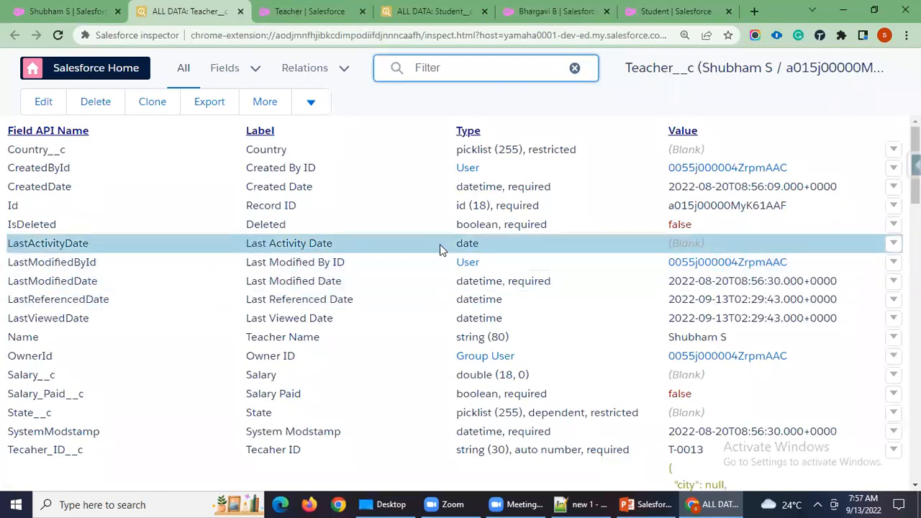
pyautogui.scroll(-1, 437, 250)
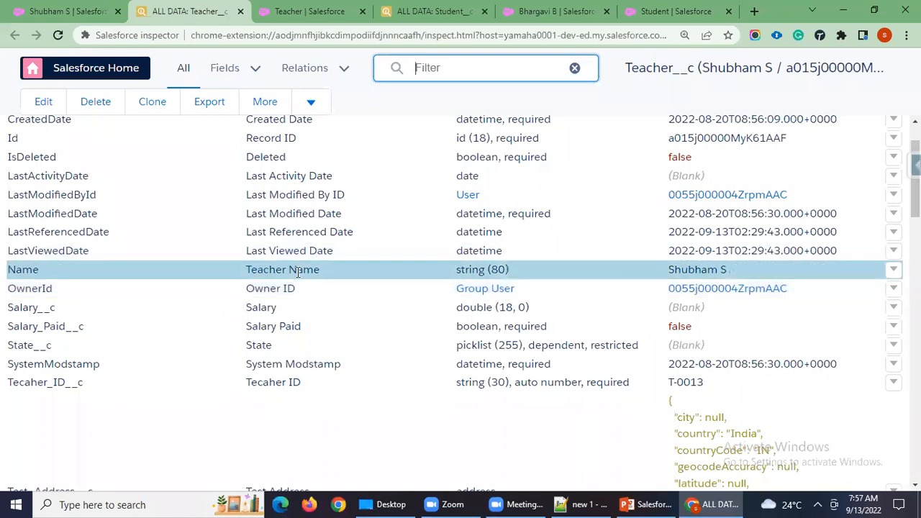
pyautogui.scroll(2, 298, 271)
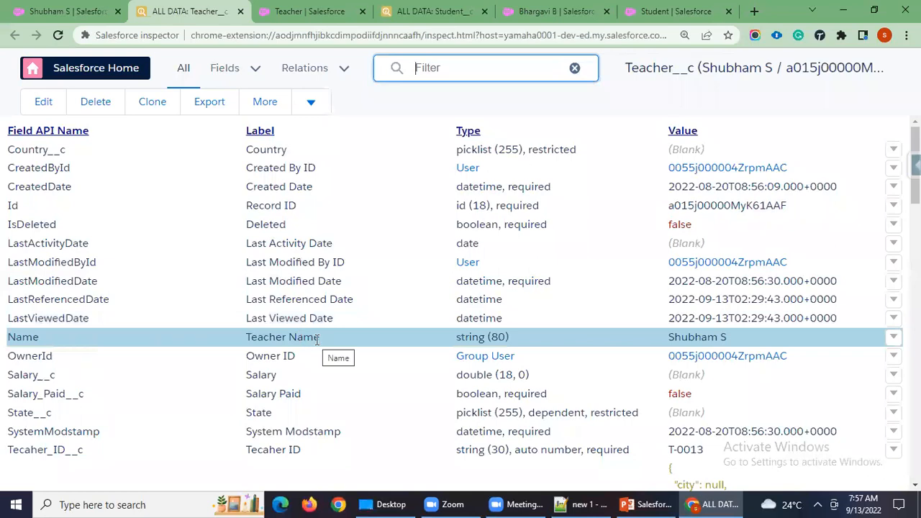
pyautogui.scroll(-2, 183, 372)
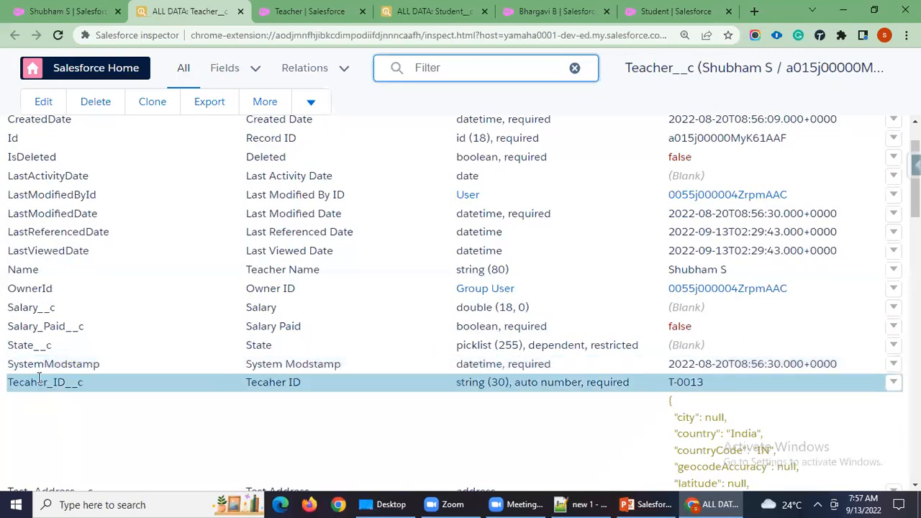
pyautogui.scroll(2, 153, 322)
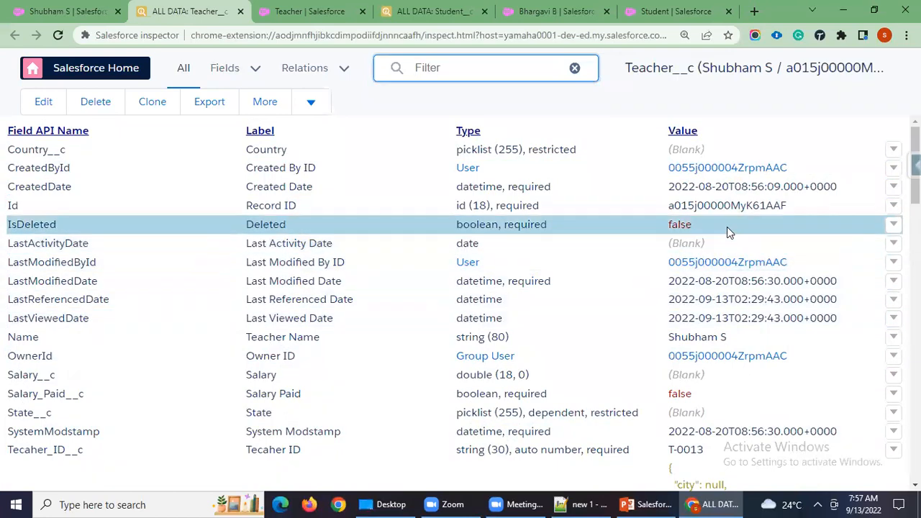
# Put the teacher record's values into edit mode, setting Country__c to India and State__c to AP
pyautogui.click(43, 103)
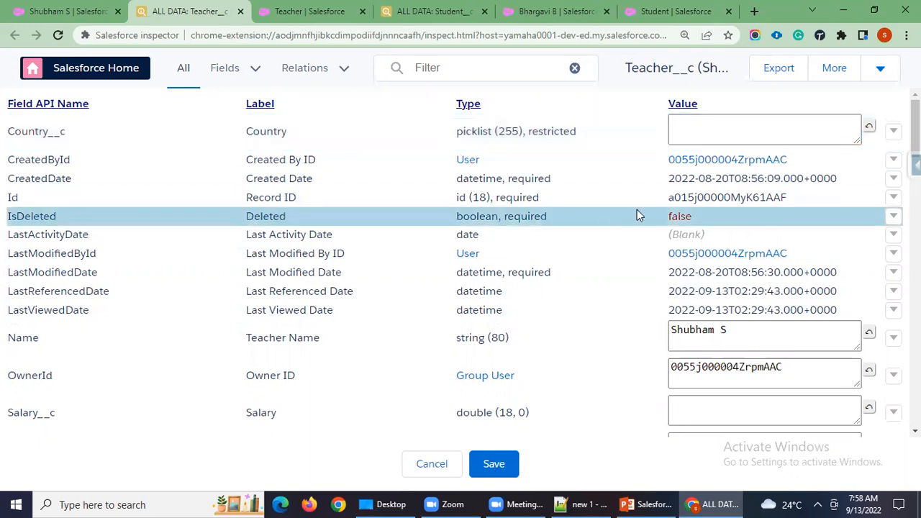
pyautogui.click(696, 130)
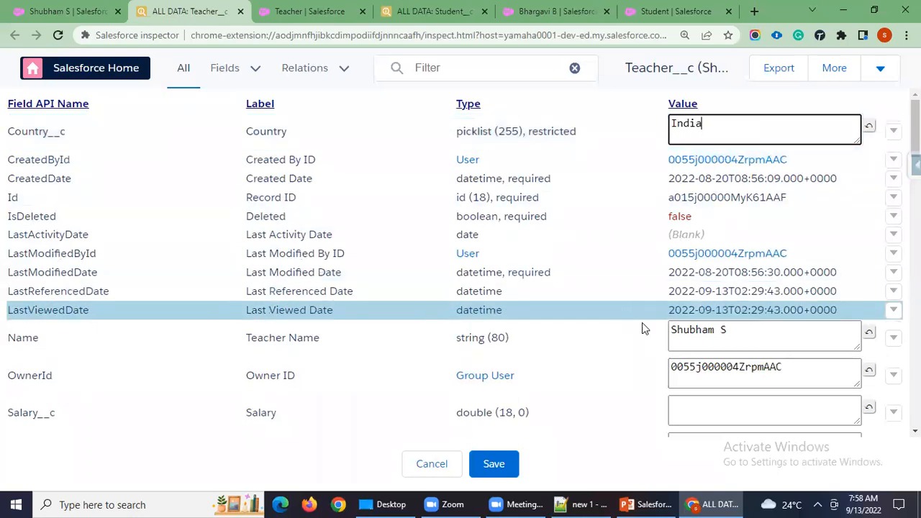
pyautogui.scroll(-1, 700, 371)
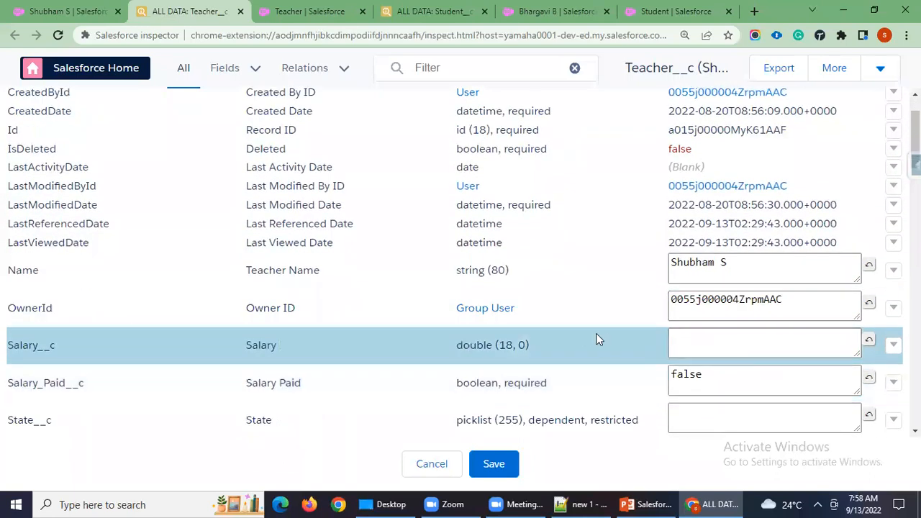
pyautogui.scroll(-1, 676, 398)
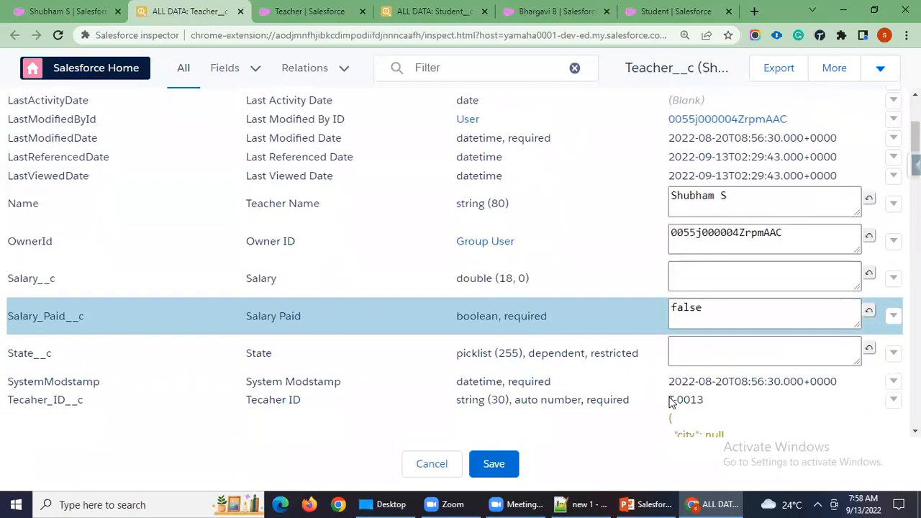
pyautogui.scroll(-1, 619, 345)
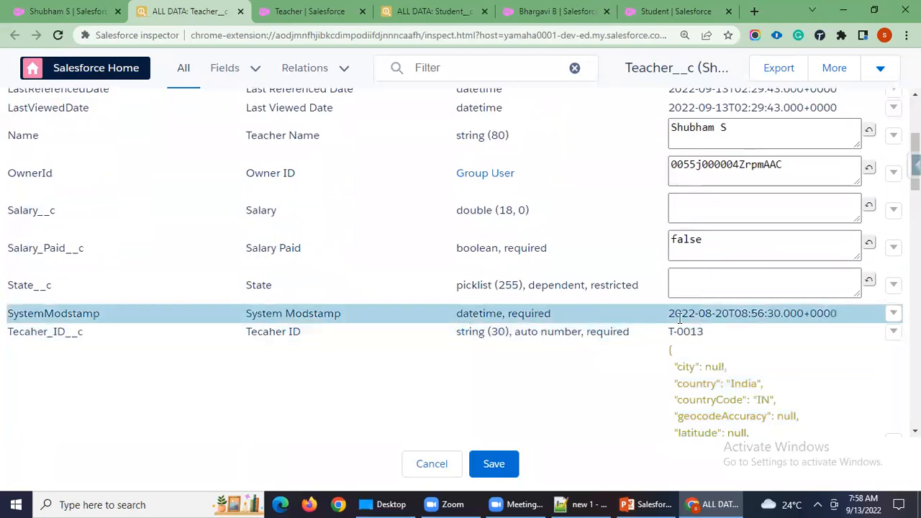
pyautogui.scroll(-1, 639, 313)
pyautogui.click(705, 212)
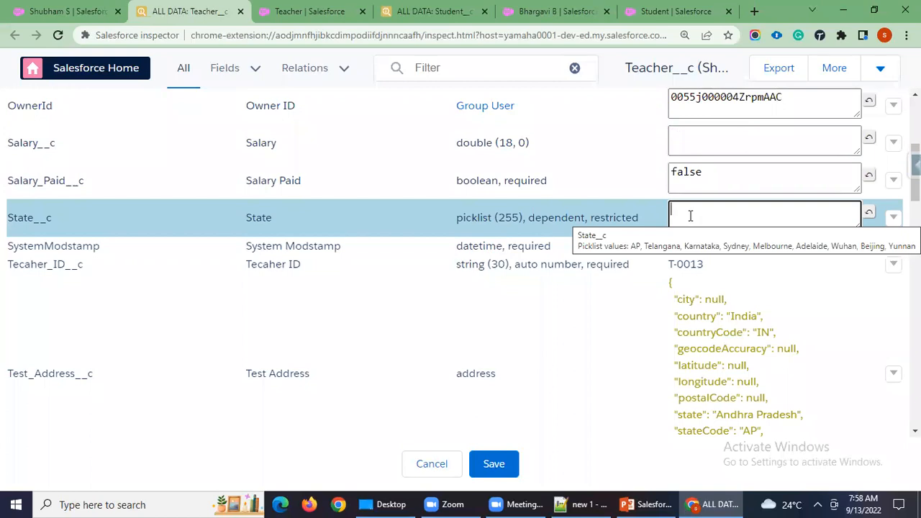
pyautogui.click(699, 223)
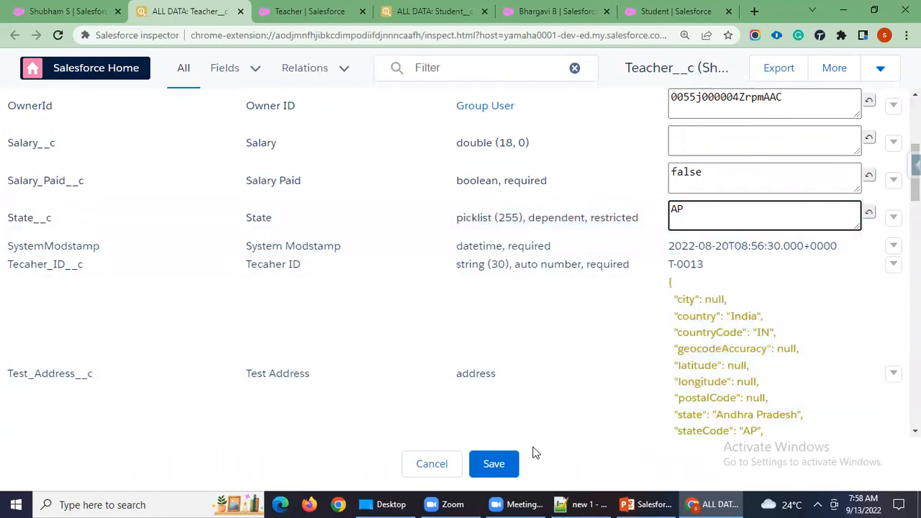
# Save the teacher record's edited values, then reload its Salesforce record page and check the Country and State fields
pyautogui.click(497, 464)
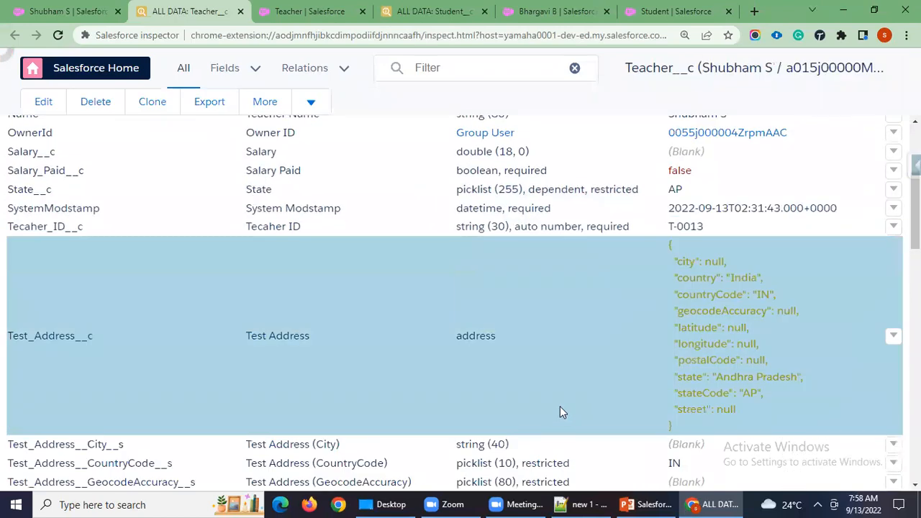
pyautogui.scroll(3, 617, 376)
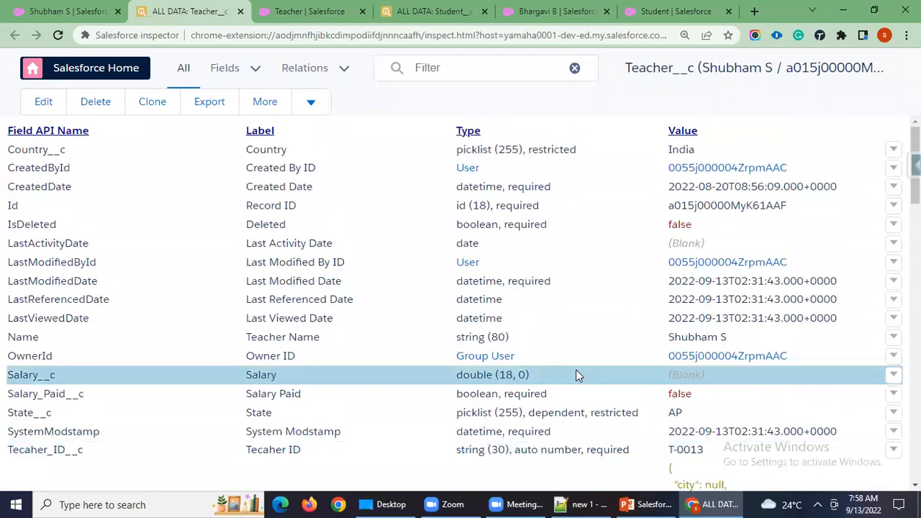
pyautogui.click(101, 11)
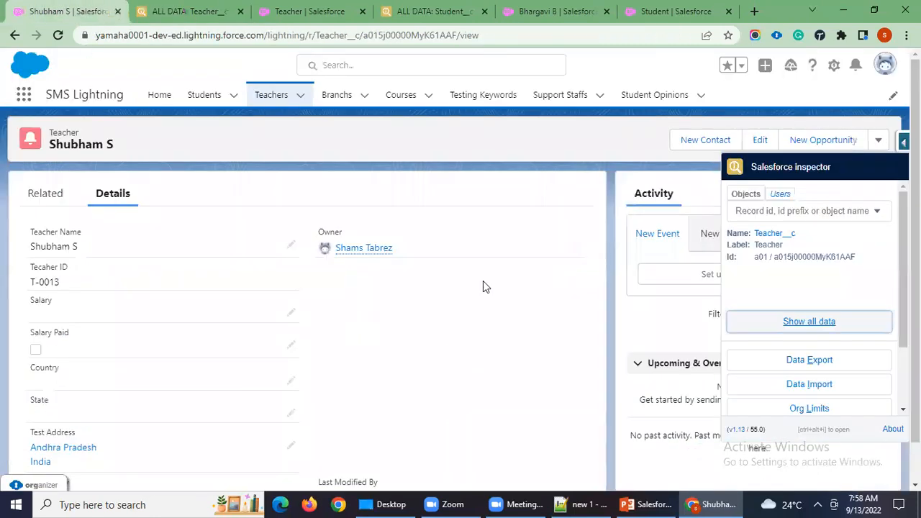
pyautogui.click(57, 36)
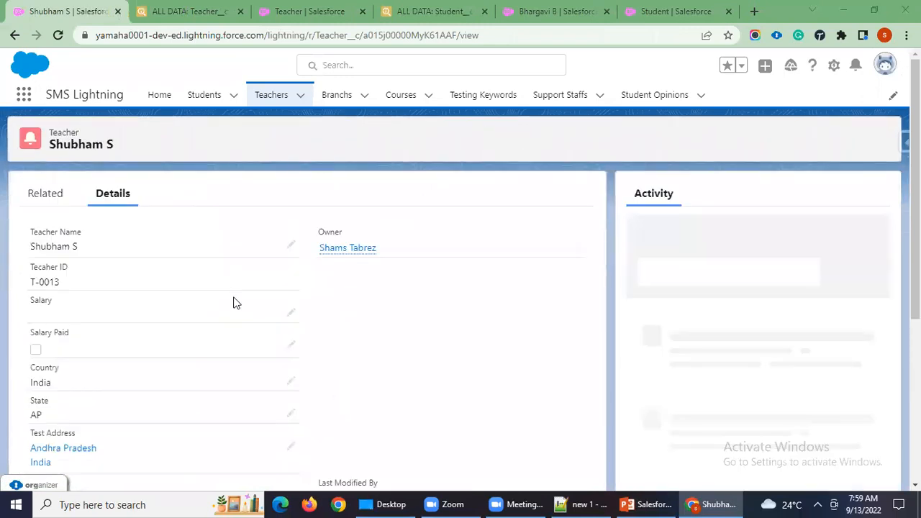
pyautogui.scroll(-1, 239, 290)
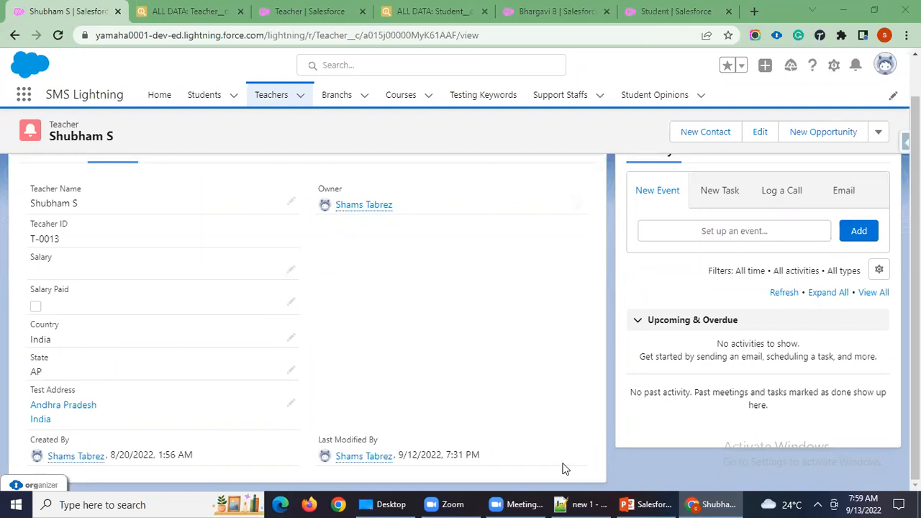
# Return to the teacher record's Show all data page and review its saved field values
pyautogui.click(424, 13)
pyautogui.click(194, 10)
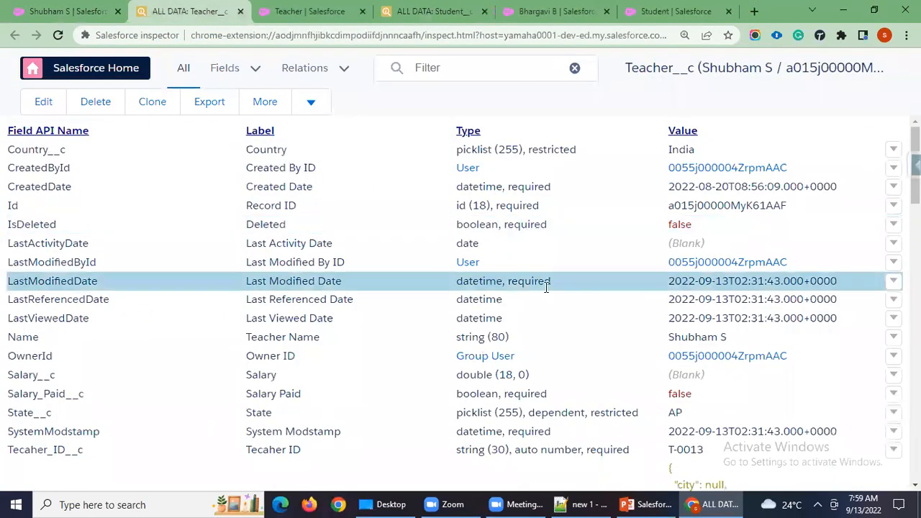
pyautogui.scroll(-1, 663, 366)
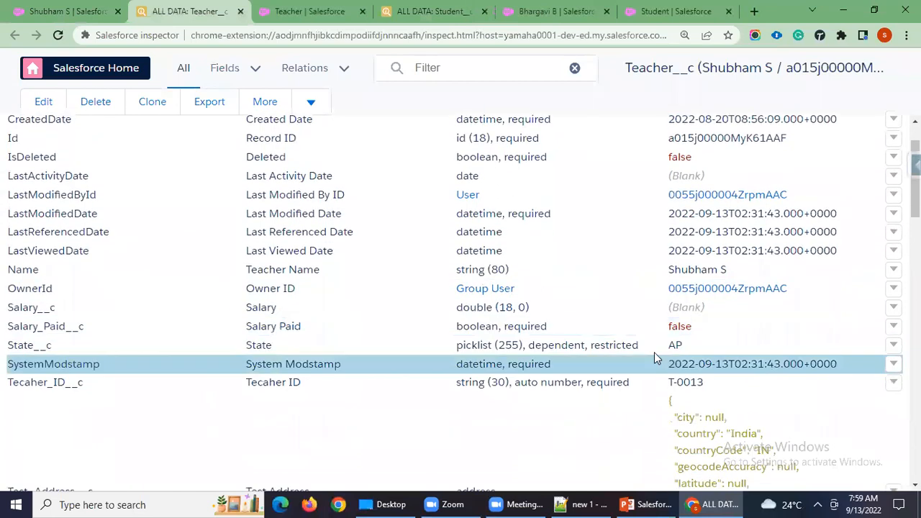
pyautogui.scroll(1, 612, 340)
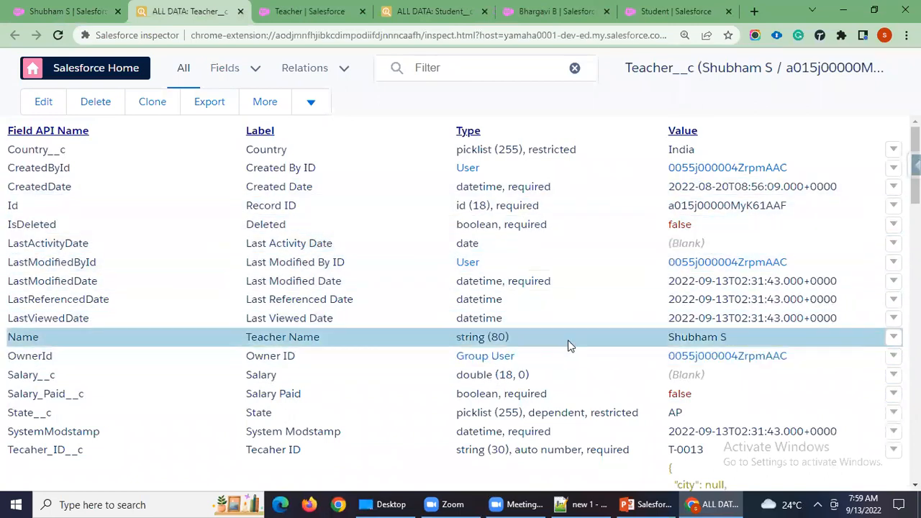
pyautogui.scroll(-1, 620, 344)
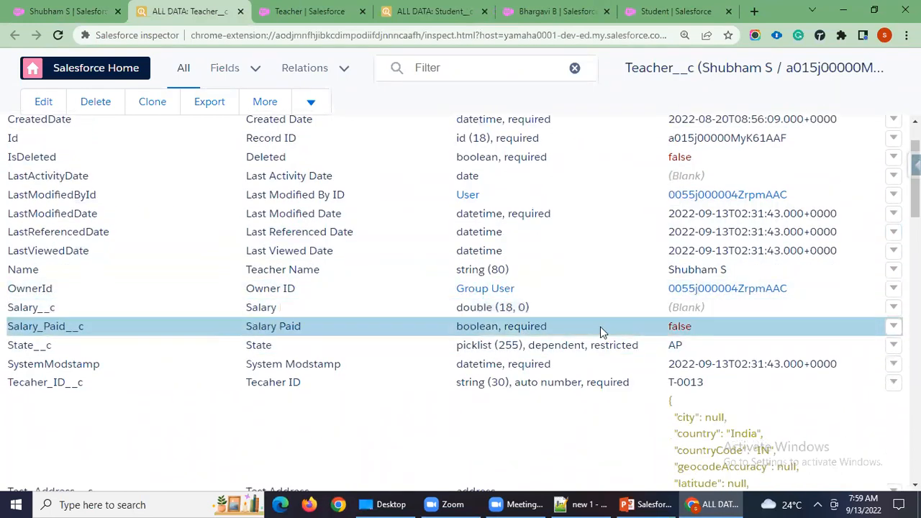
pyautogui.scroll(1, 616, 332)
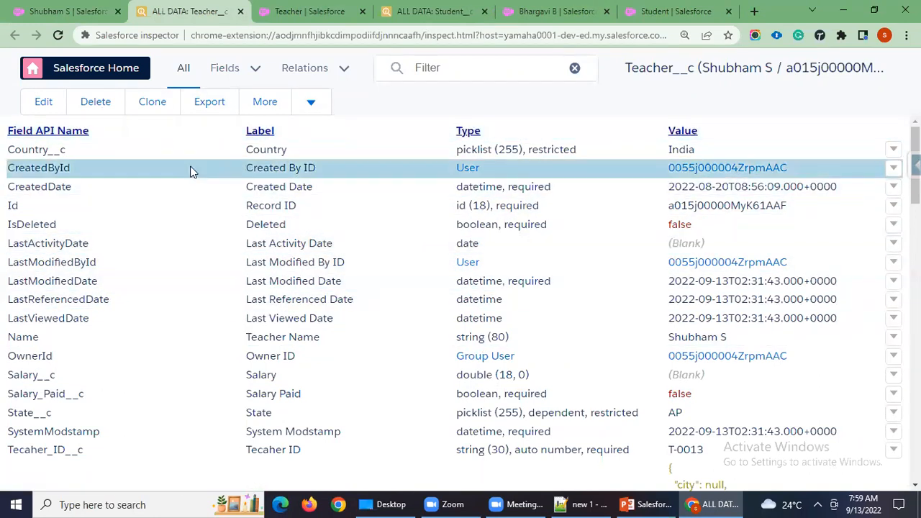
# Check the additional record actions in Show all data, then delete the teacher record and confirm the deletion
pyautogui.click(310, 104)
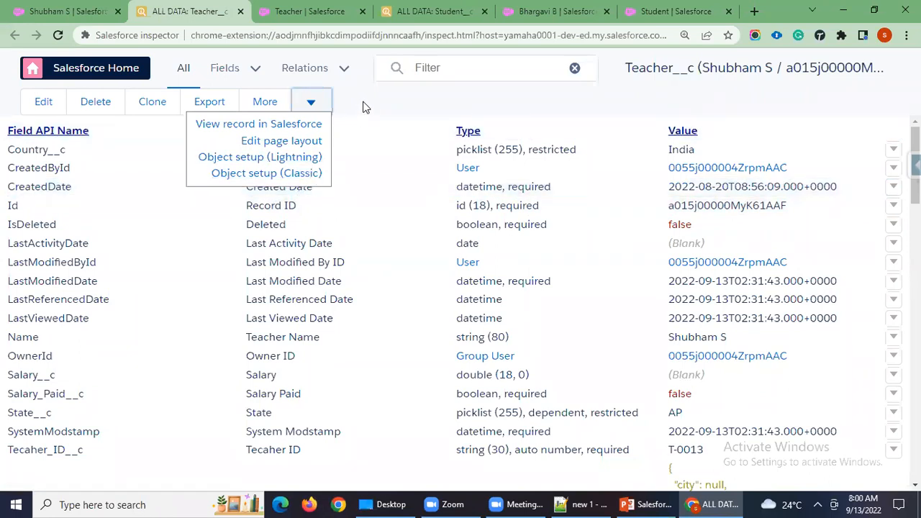
pyautogui.click(314, 102)
pyautogui.click(95, 101)
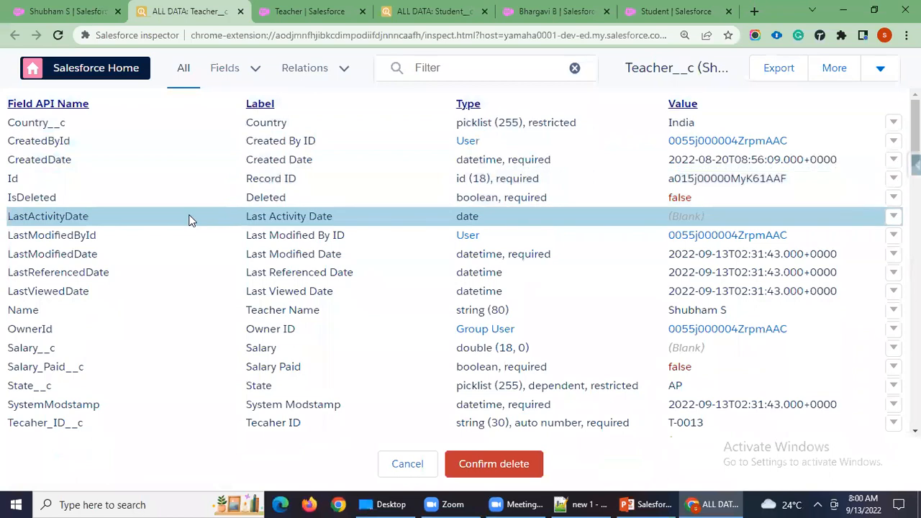
pyautogui.click(494, 462)
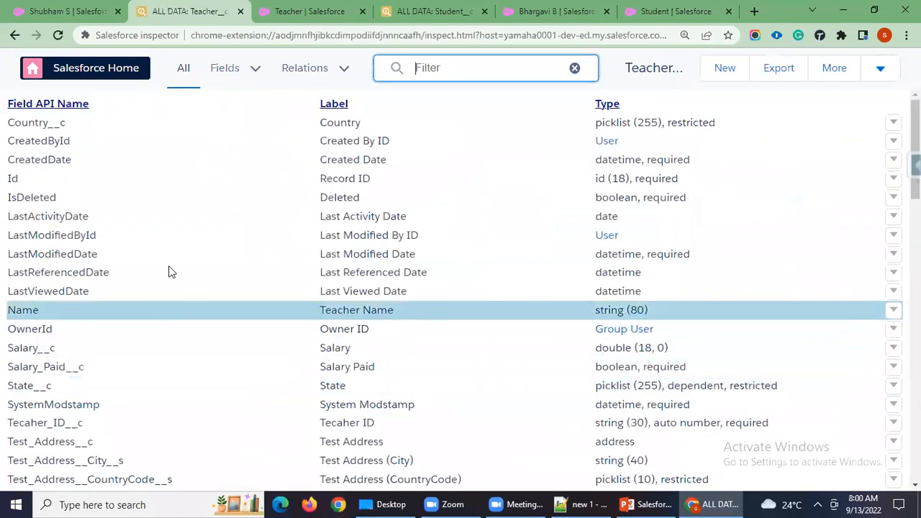
# Reload the Teachers list and switch to the All list view to check for the deleted record
pyautogui.click(64, 13)
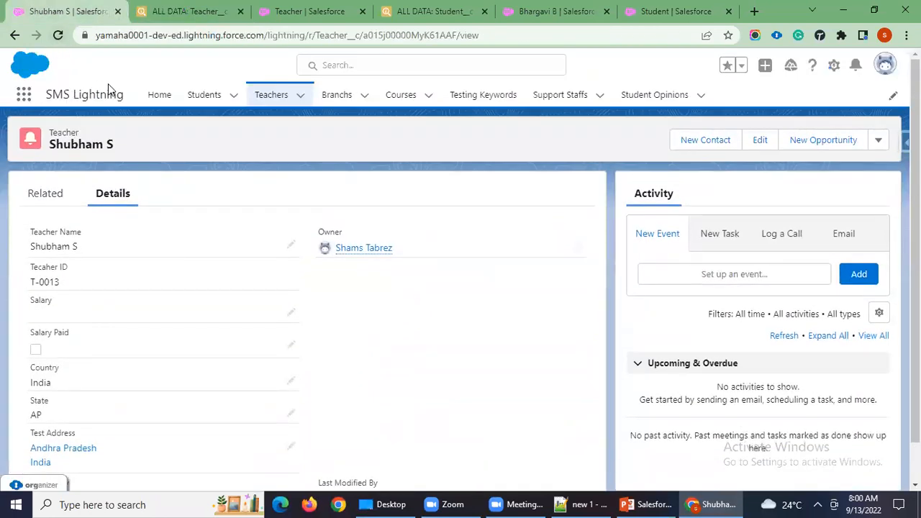
pyautogui.click(259, 94)
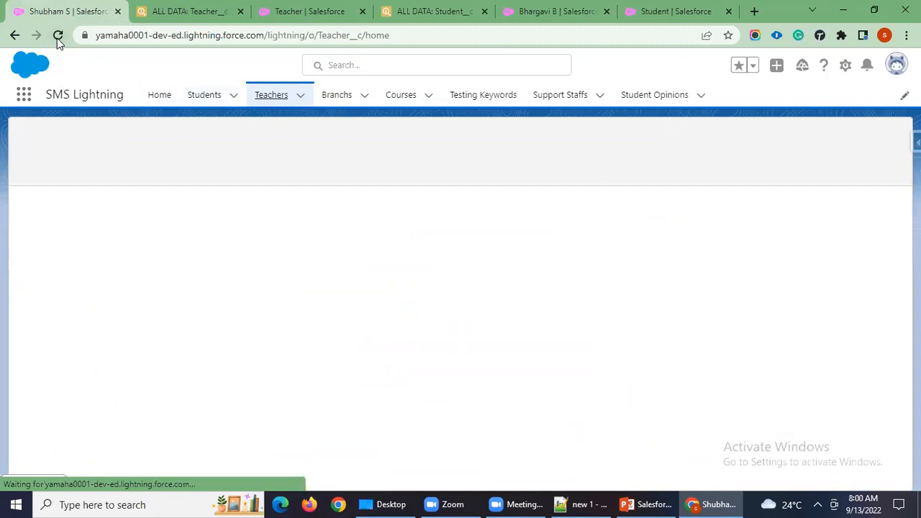
pyautogui.click(59, 37)
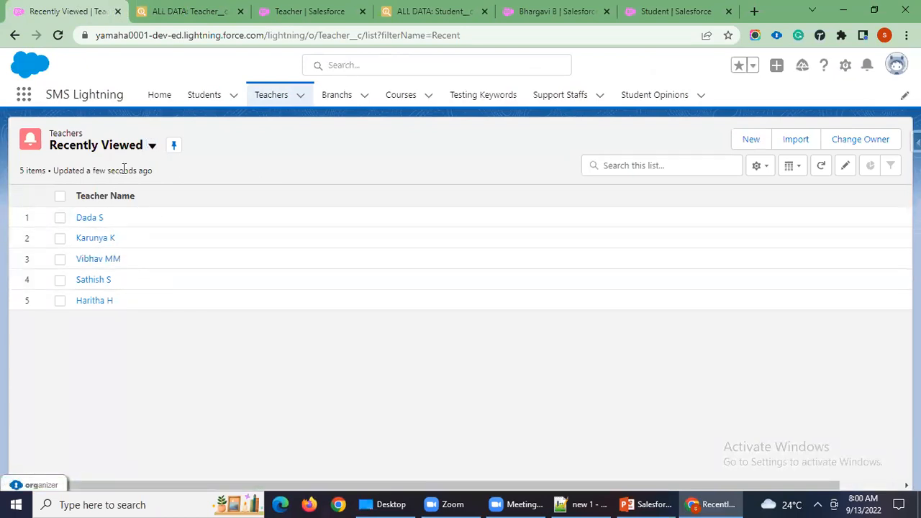
pyautogui.click(152, 145)
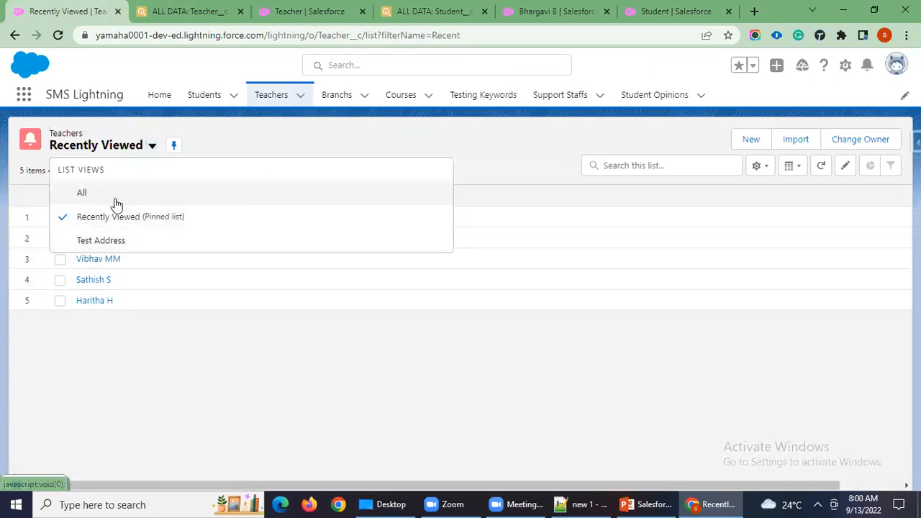
pyautogui.click(116, 201)
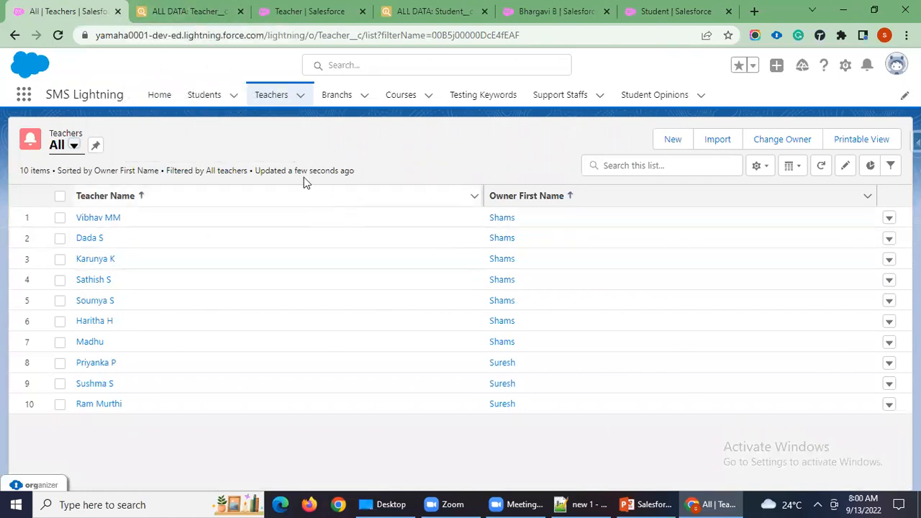
pyautogui.click(193, 13)
pyautogui.click(72, 11)
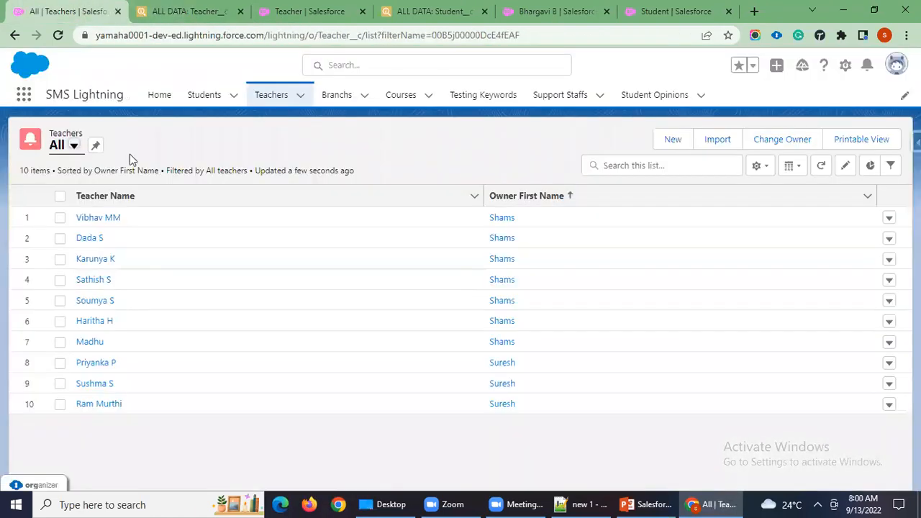
# Reopen the Teachers list and examine Salesforce Inspector's Objects, Users and data options there, closing the inspector at the end
pyautogui.click(270, 98)
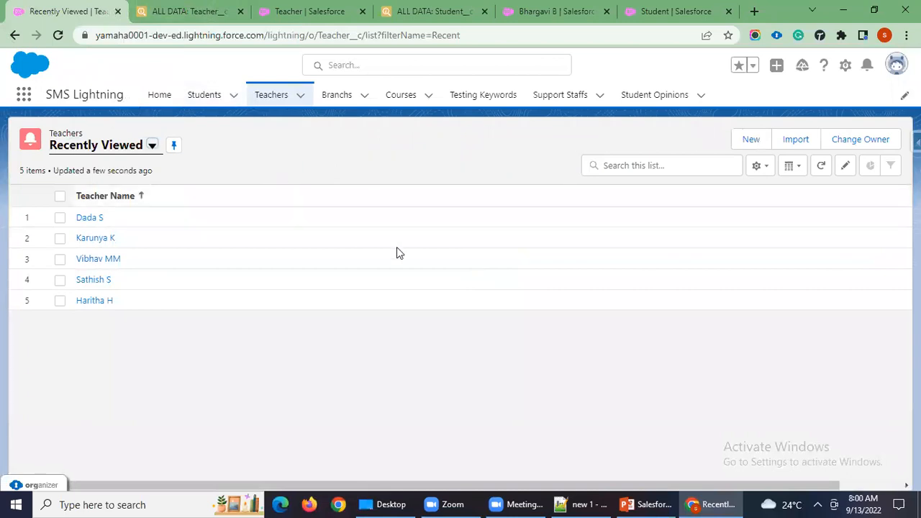
pyautogui.click(915, 142)
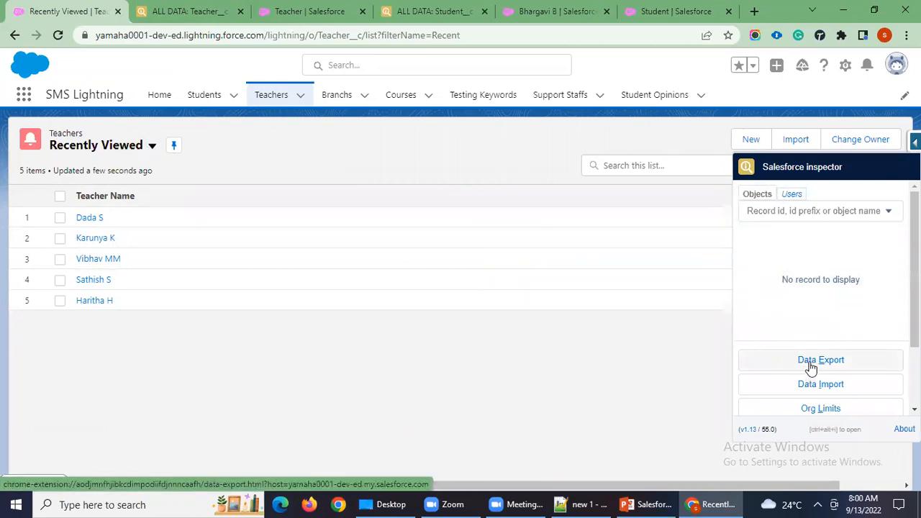
pyautogui.scroll(-2, 811, 368)
pyautogui.scroll(2, 812, 339)
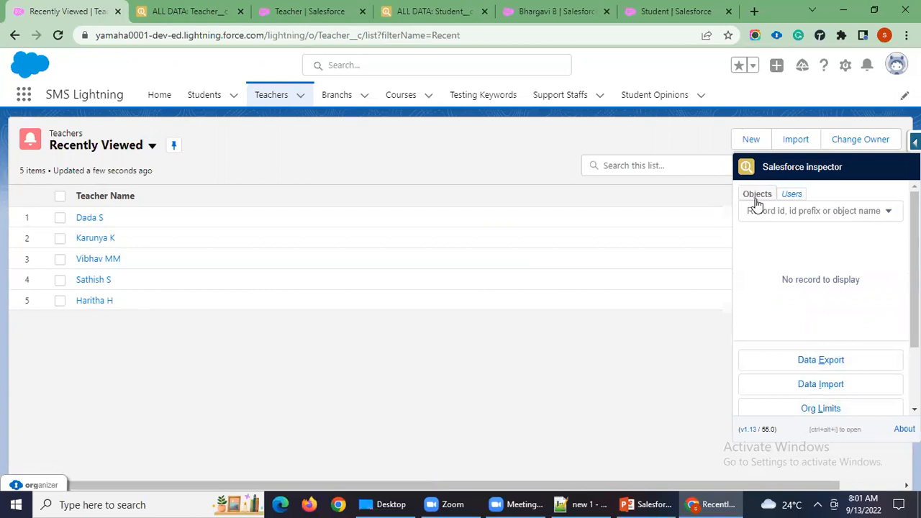
pyautogui.click(791, 195)
pyautogui.click(757, 194)
pyautogui.scroll(-3, 825, 301)
pyautogui.scroll(3, 826, 301)
pyautogui.click(247, 152)
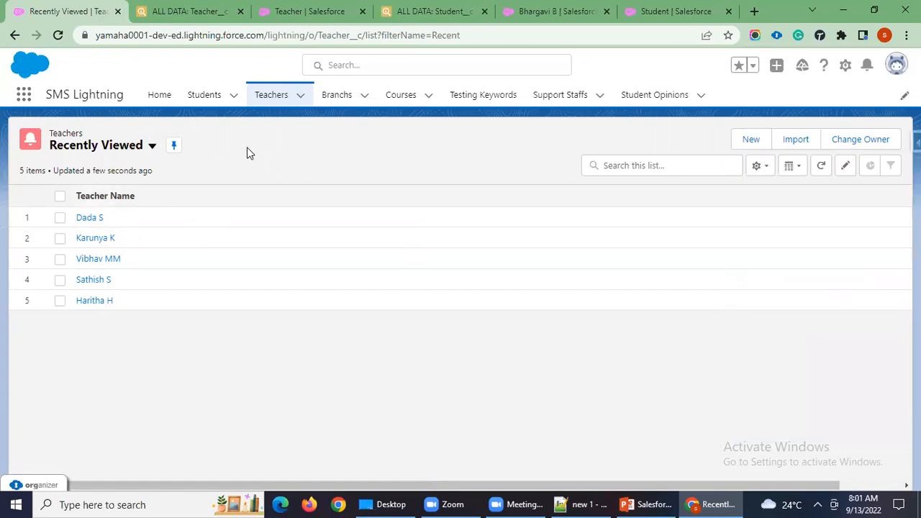
# From the Home page, search Salesforce Inspector's objects for Teacher and select Teacher__c
pyautogui.click(159, 94)
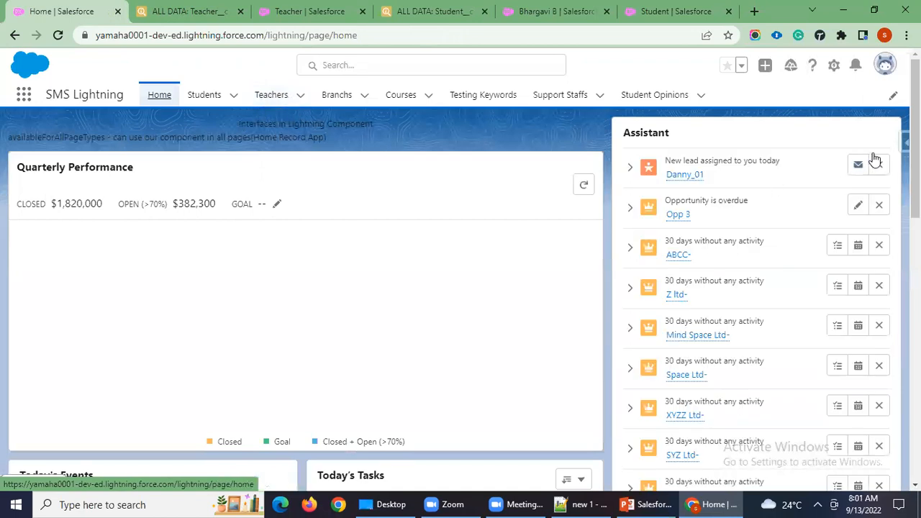
pyautogui.click(900, 144)
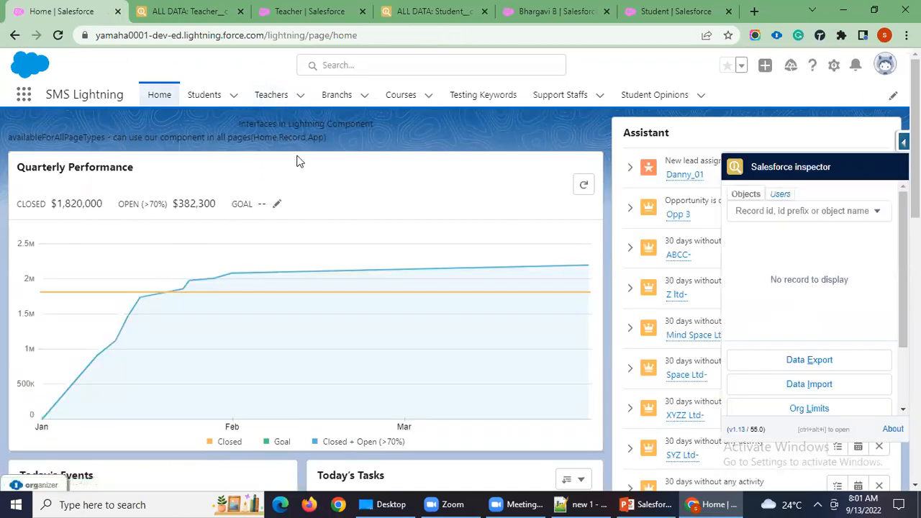
pyautogui.click(755, 213)
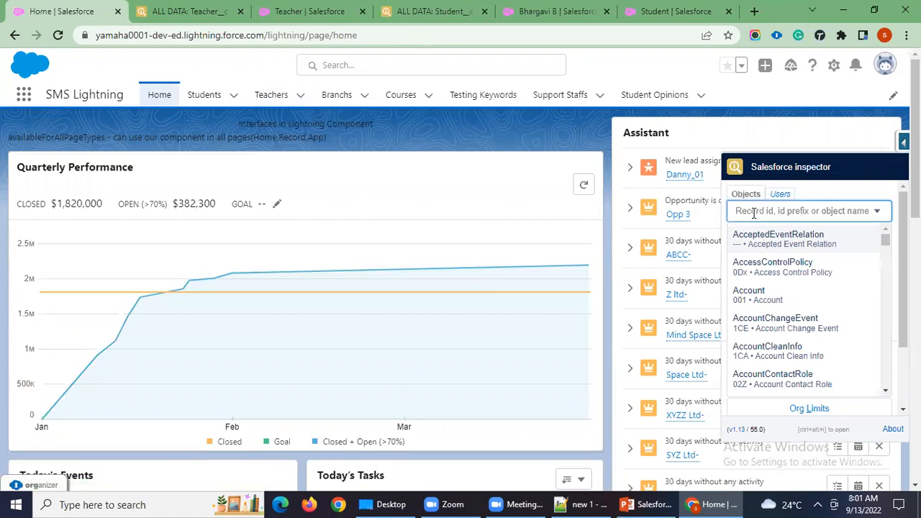
pyautogui.write('Tacher')
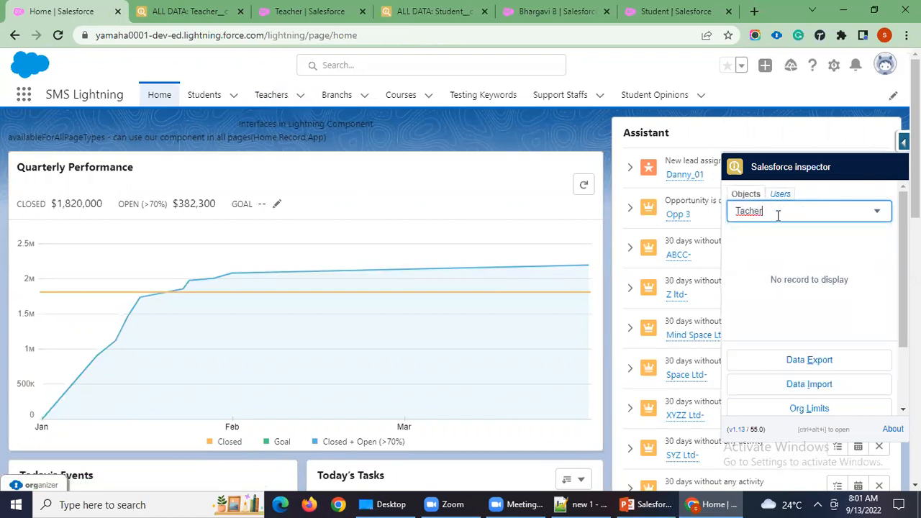
pyautogui.press('BackSpace')
pyautogui.press('BackSpace')
pyautogui.press('BackSpace')
pyautogui.press('BackSpace')
pyautogui.press('BackSpace')
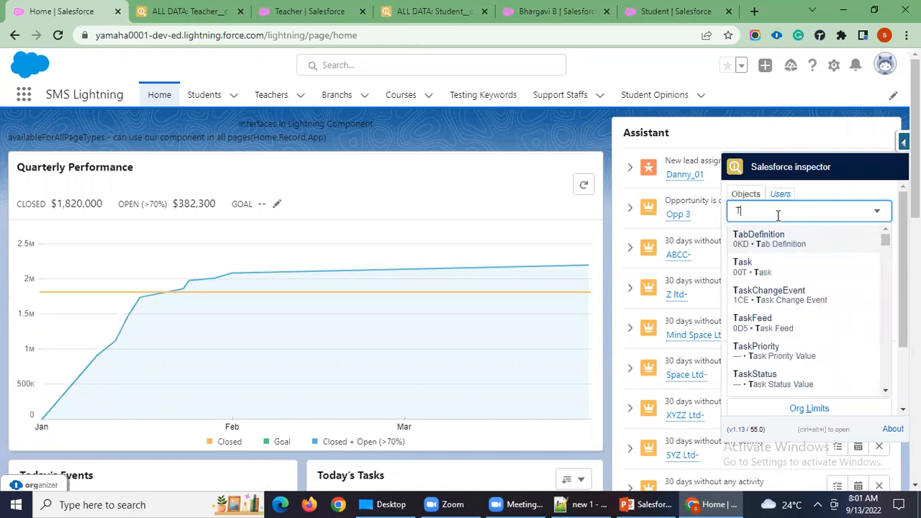
pyautogui.write('eacher')
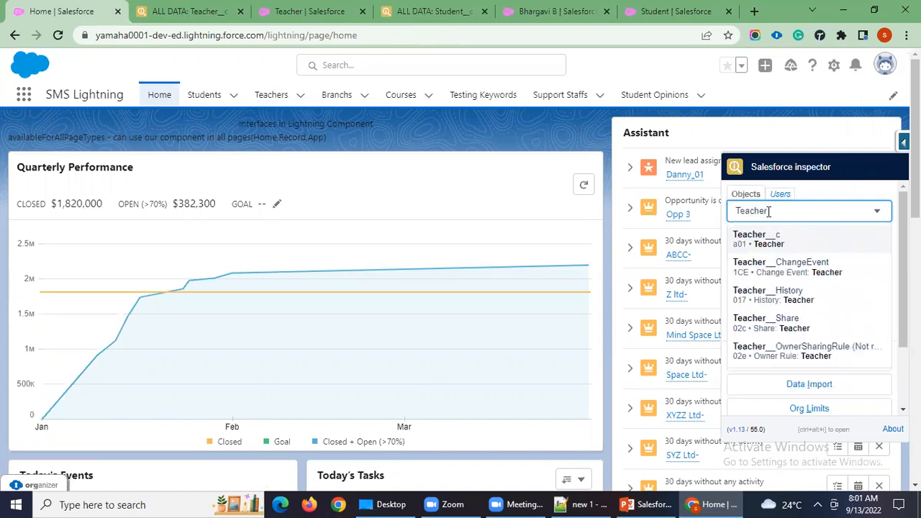
pyautogui.click(757, 239)
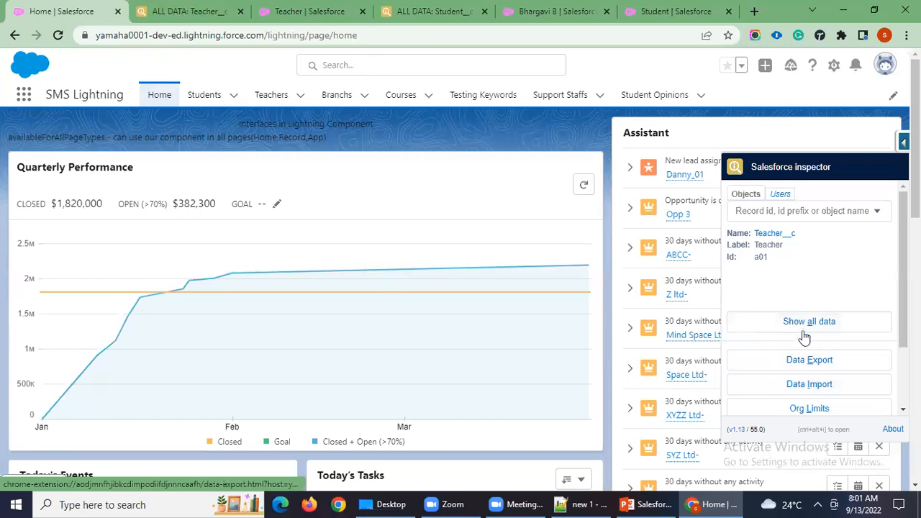
# Open Show all data for the Teacher__c object in a new tab and review its fields and child relationships
pyautogui.rightClick(806, 325)
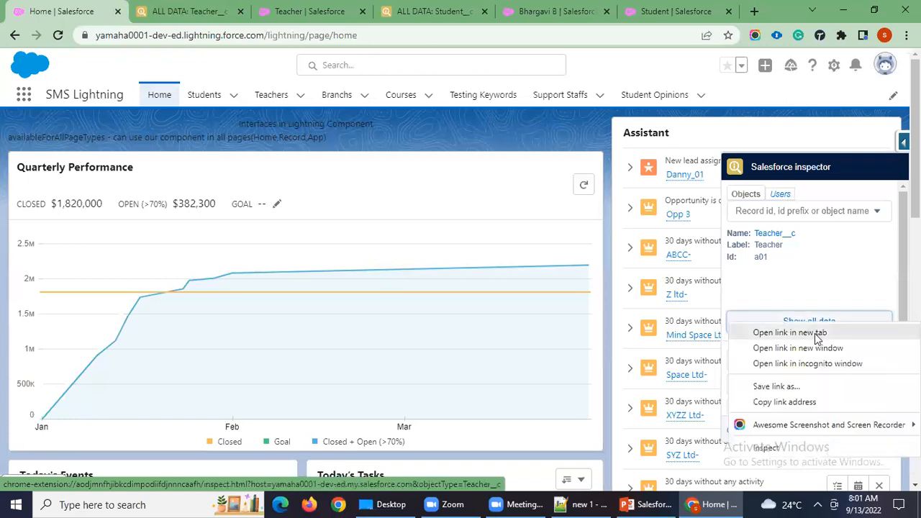
pyautogui.click(816, 334)
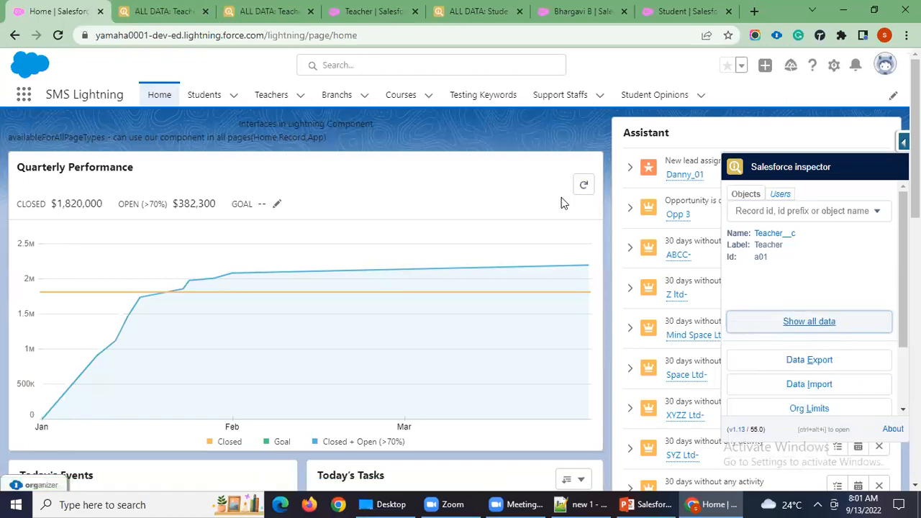
pyautogui.click(164, 15)
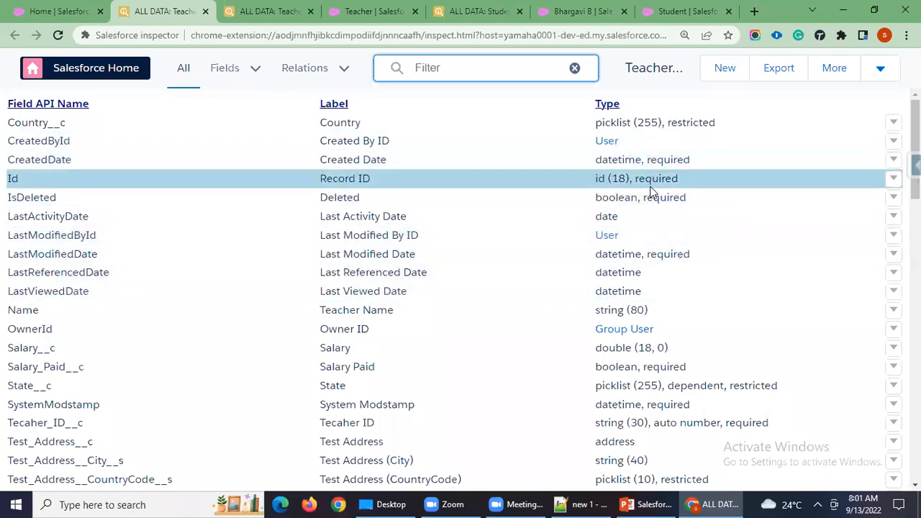
pyautogui.scroll(-2, 587, 255)
pyautogui.scroll(-4, 471, 276)
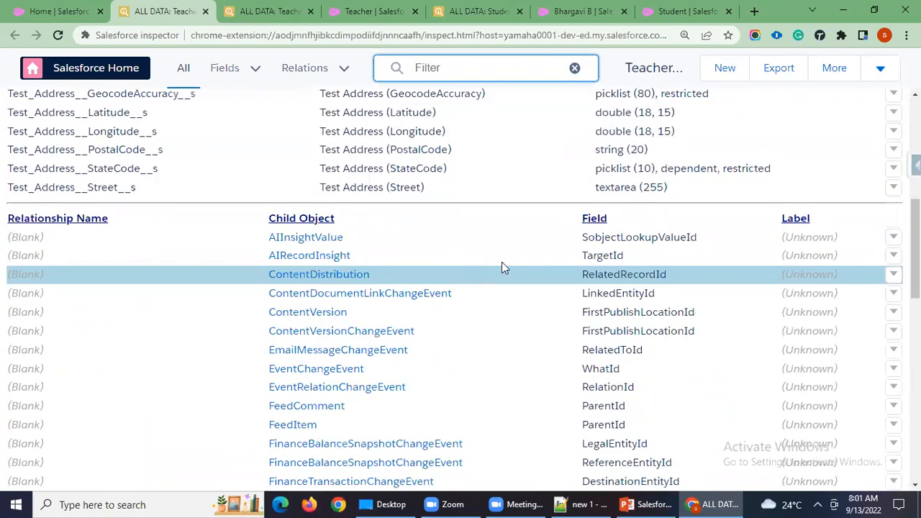
pyautogui.scroll(3, 504, 245)
pyautogui.scroll(3, 503, 239)
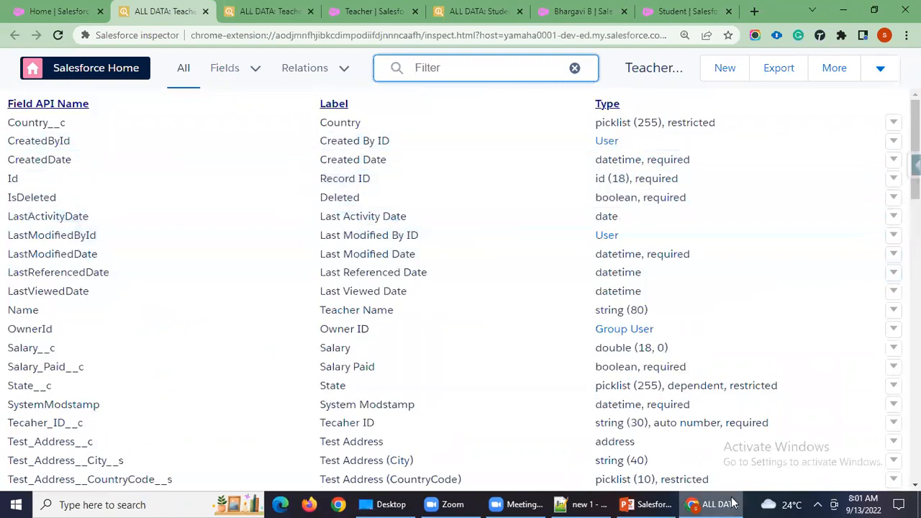
# Switch to the PowerPoint presentation to review the Show All Data slide, and return to the Teacher__c data in the browser
pyautogui.click(606, 502)
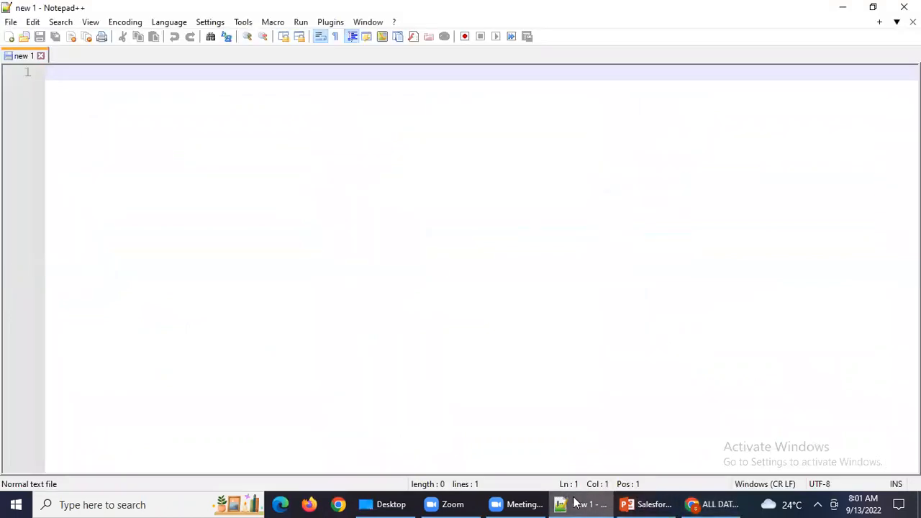
pyautogui.click(577, 503)
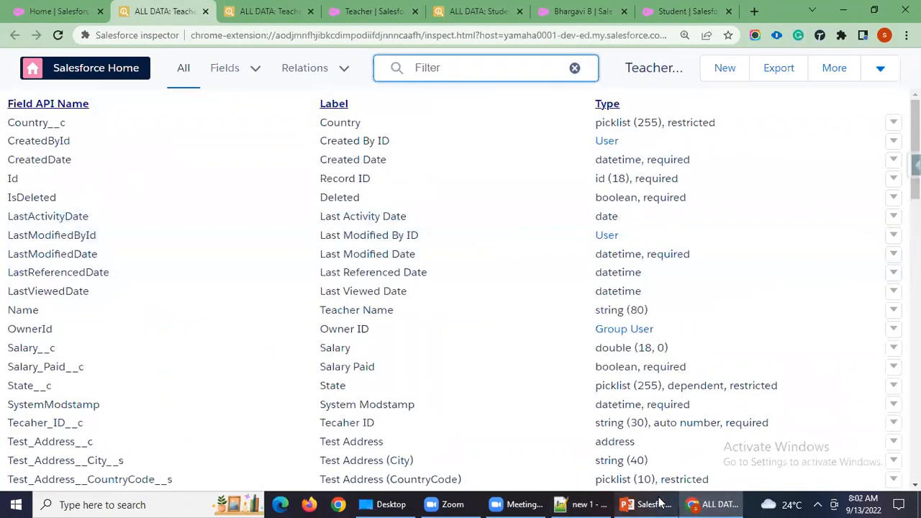
pyautogui.click(655, 504)
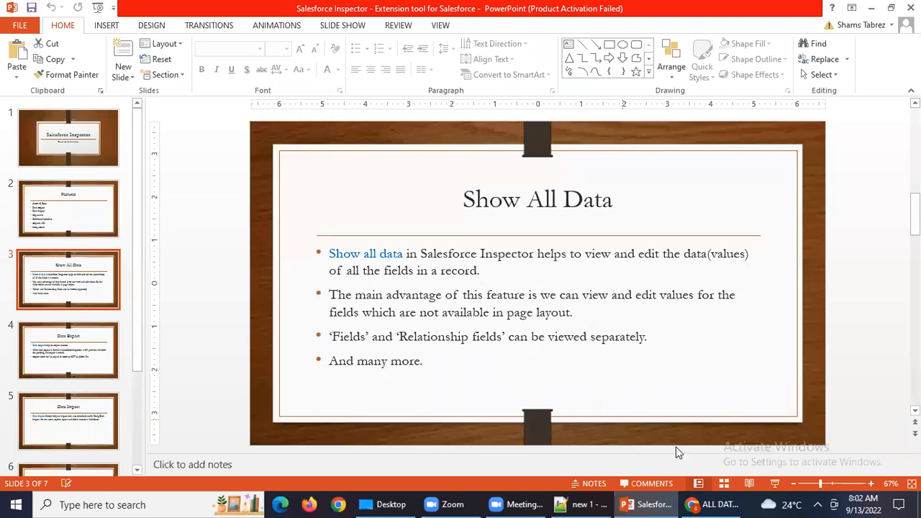
pyautogui.click(715, 504)
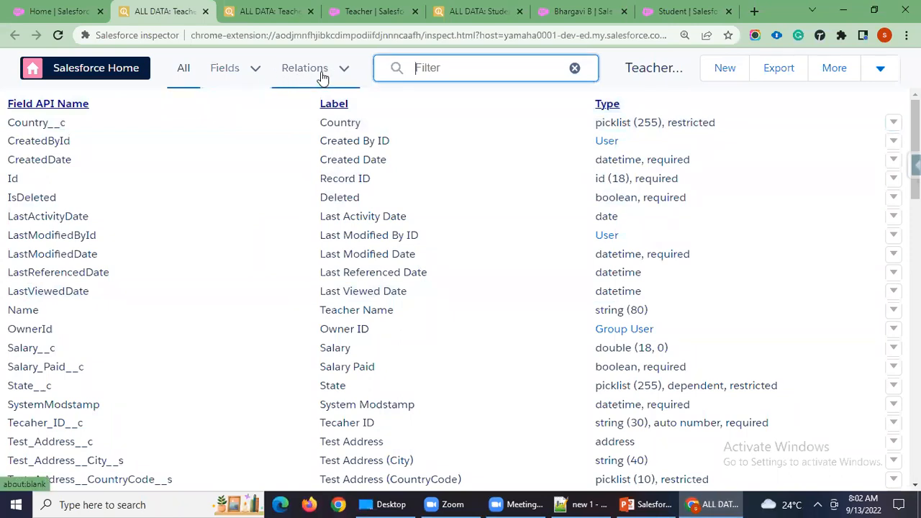
# Show only the Teacher__c fields, switch back to the All view, and examine the fields and child relationships down to the end
pyautogui.click(241, 75)
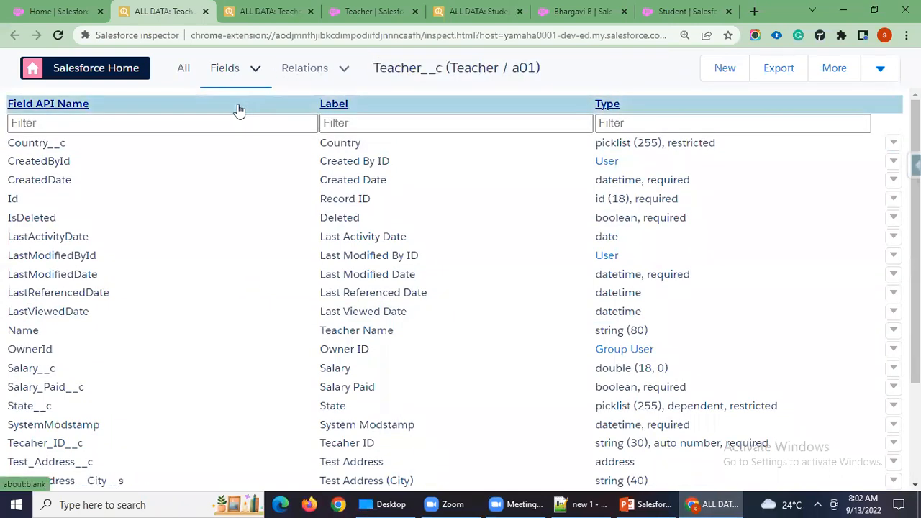
pyautogui.click(183, 68)
pyautogui.scroll(-7, 358, 308)
pyautogui.scroll(1, 358, 302)
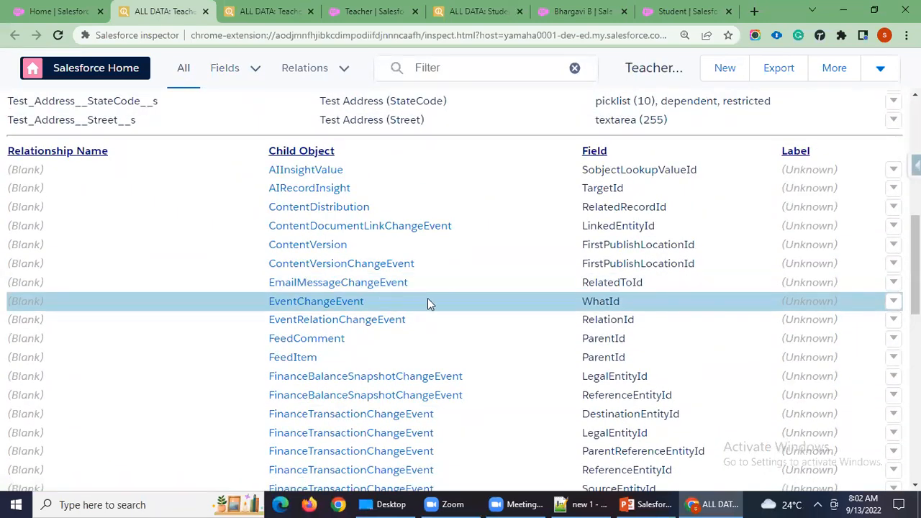
pyautogui.scroll(6, 312, 208)
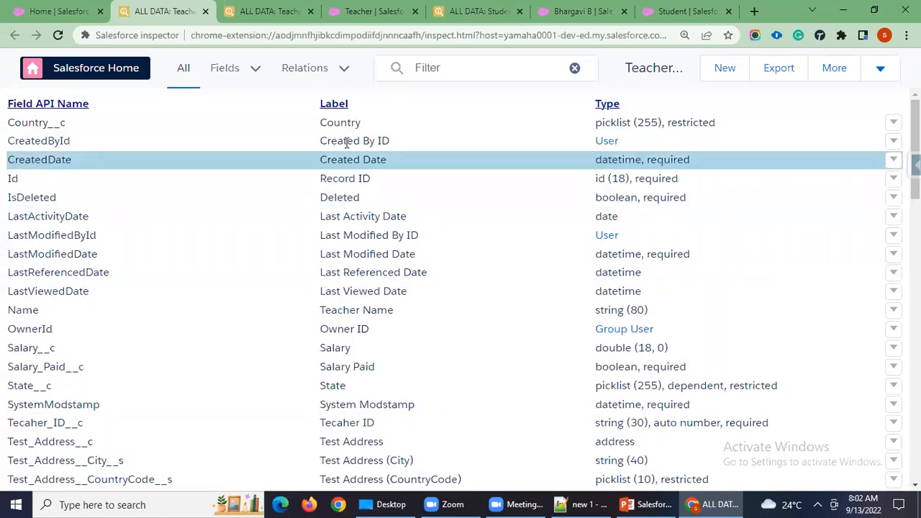
pyautogui.scroll(-6, 432, 274)
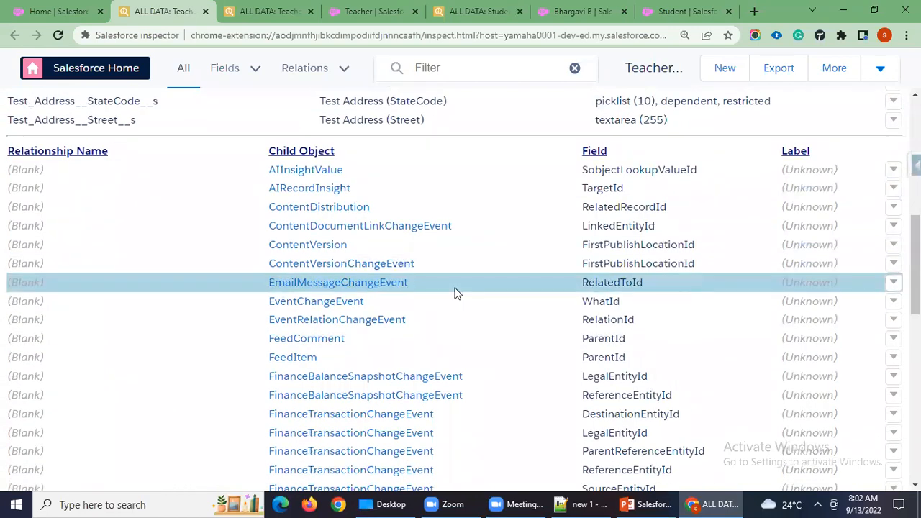
pyautogui.scroll(-2, 432, 274)
pyautogui.scroll(4, 451, 284)
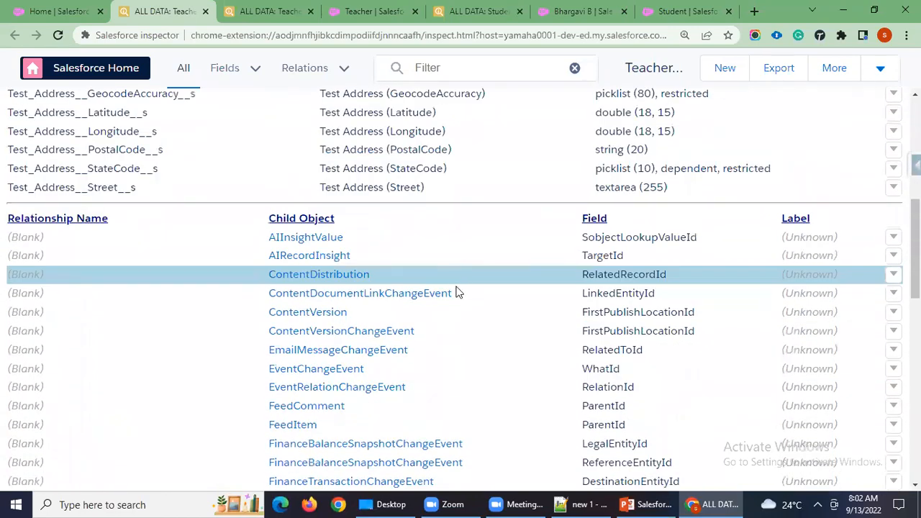
pyautogui.scroll(-5, 450, 284)
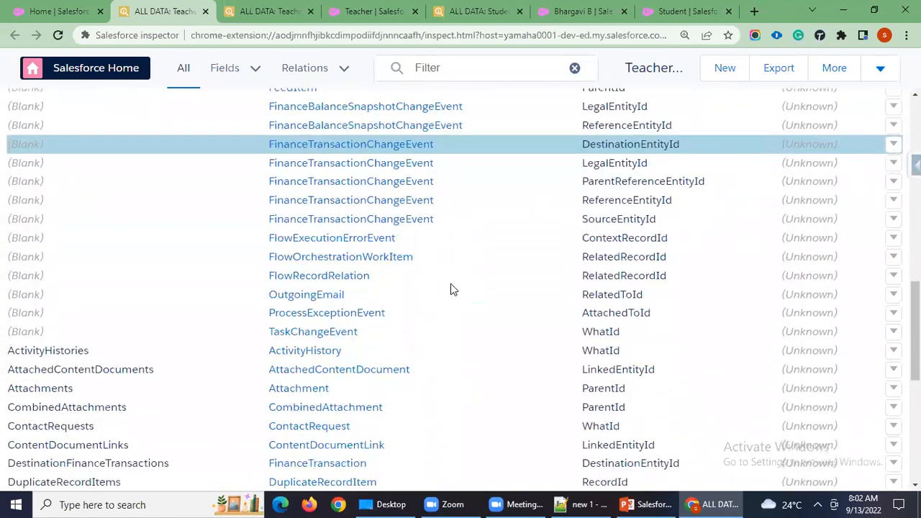
pyautogui.scroll(-2, 474, 274)
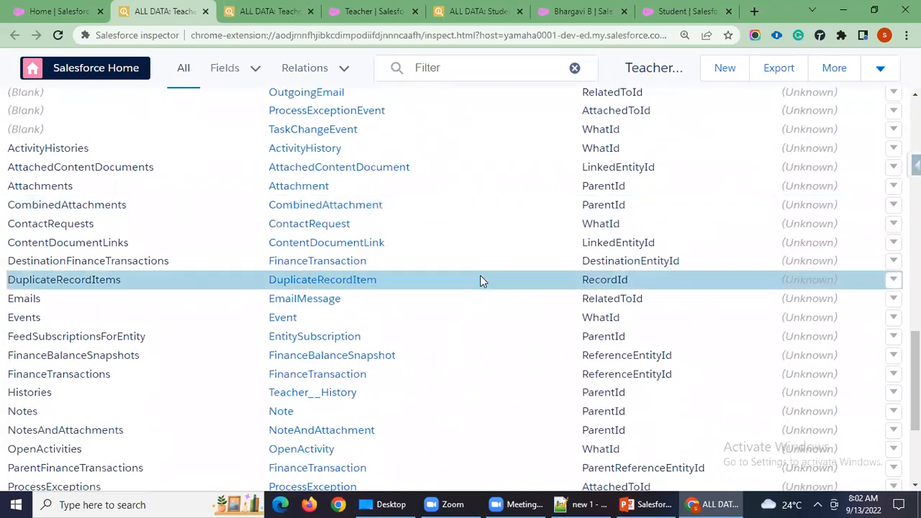
pyautogui.scroll(-3, 498, 283)
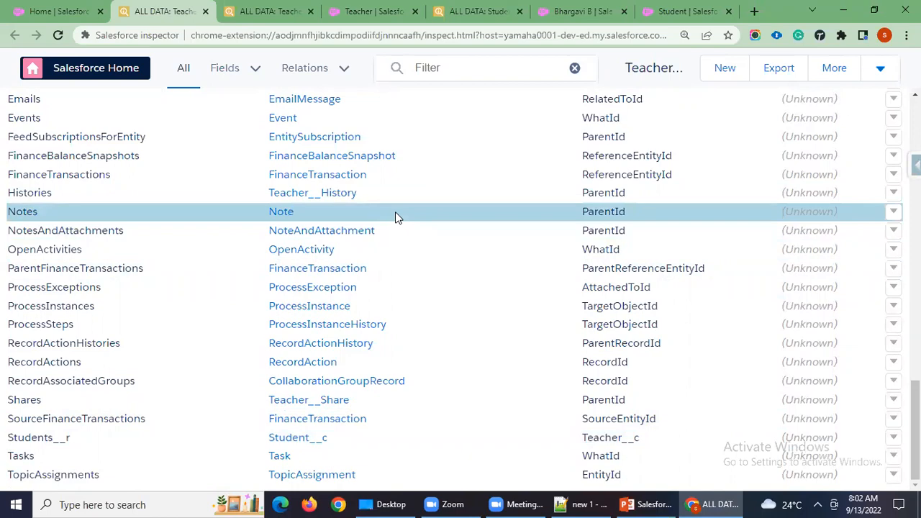
# Compare the Teacher__c field list with its child relationships, examining the Students__r relationship's child object and lookup field
pyautogui.scroll(15, 456, 276)
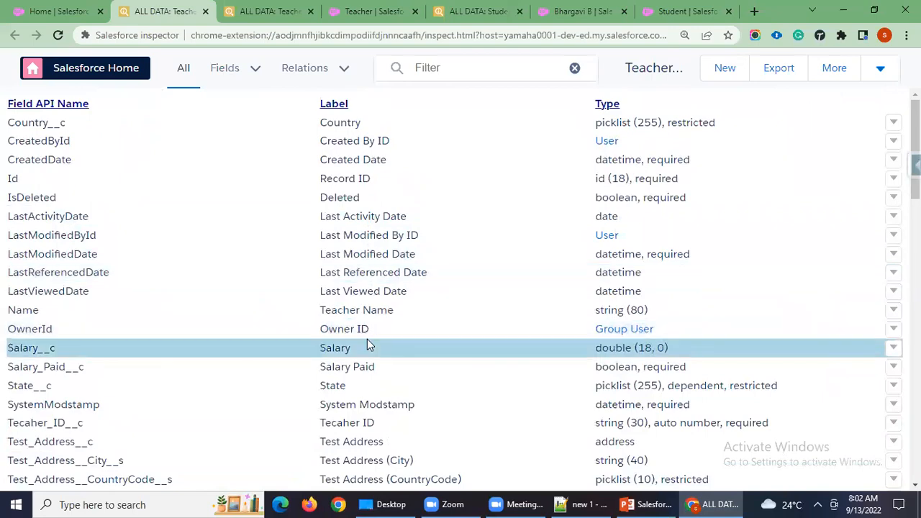
pyautogui.scroll(-10, 368, 339)
pyautogui.scroll(-5, 381, 342)
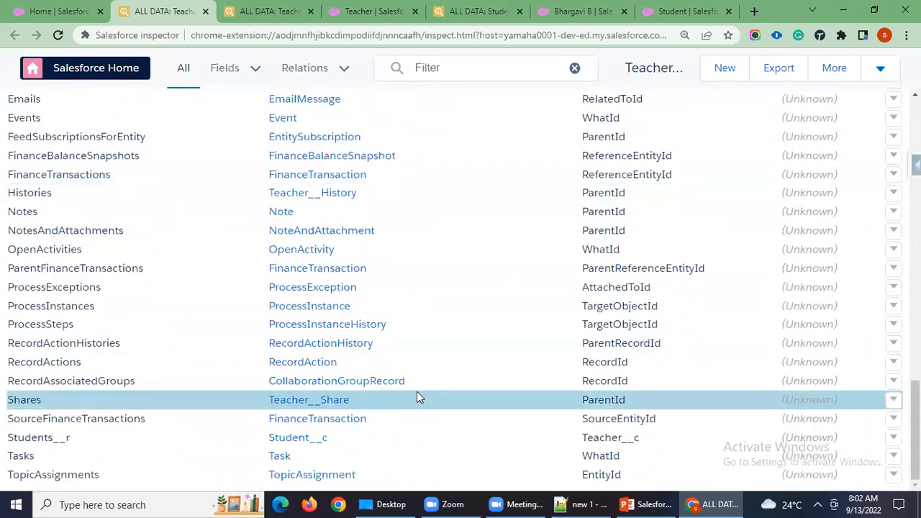
pyautogui.scroll(4, 407, 392)
pyautogui.scroll(5, 401, 382)
pyautogui.scroll(-7, 401, 385)
pyautogui.scroll(-4, 402, 380)
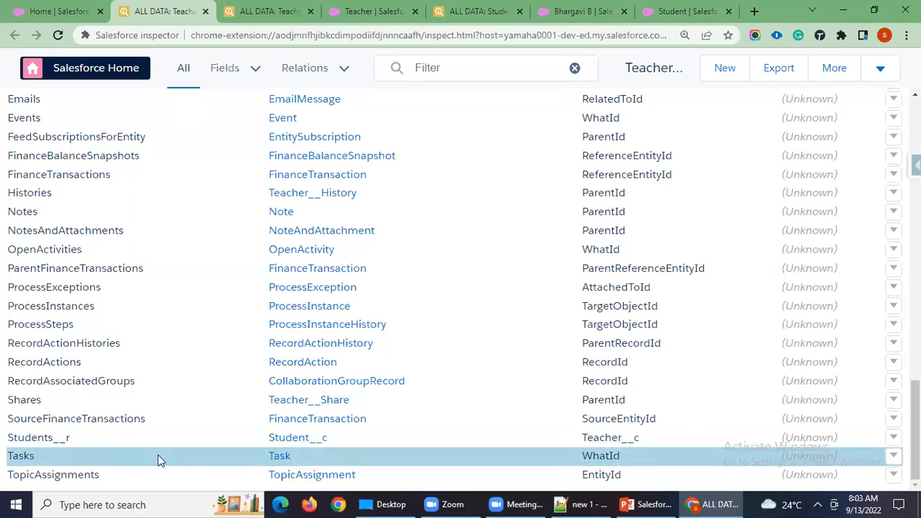
pyautogui.scroll(8, 485, 416)
pyautogui.scroll(3, 486, 410)
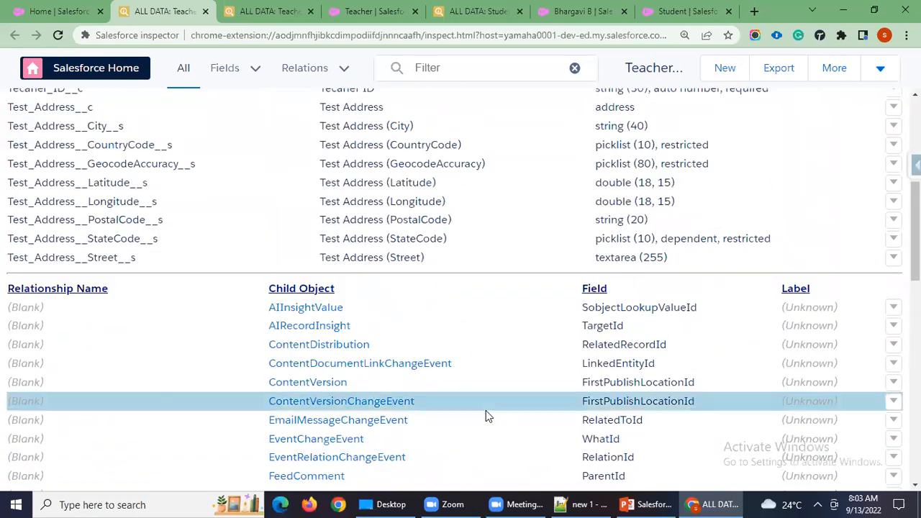
pyautogui.scroll(-10, 483, 412)
pyautogui.scroll(-1, 346, 462)
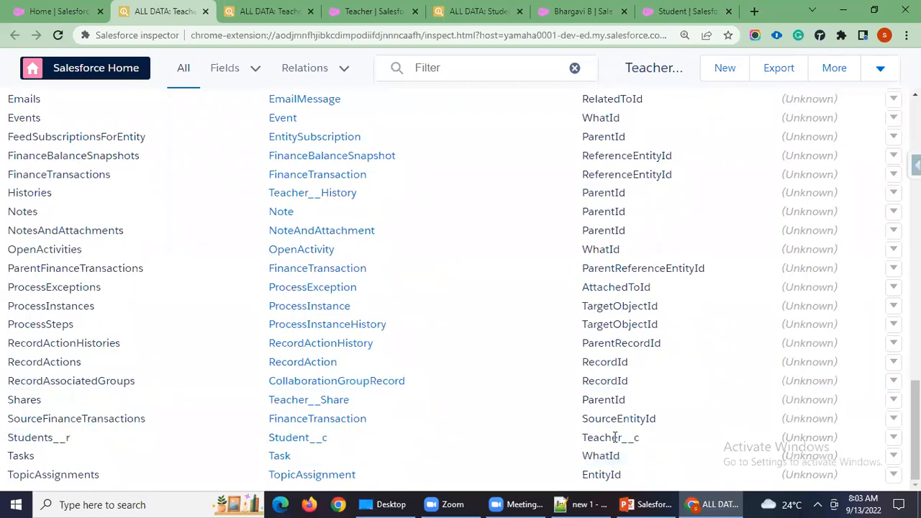
pyautogui.scroll(12, 566, 261)
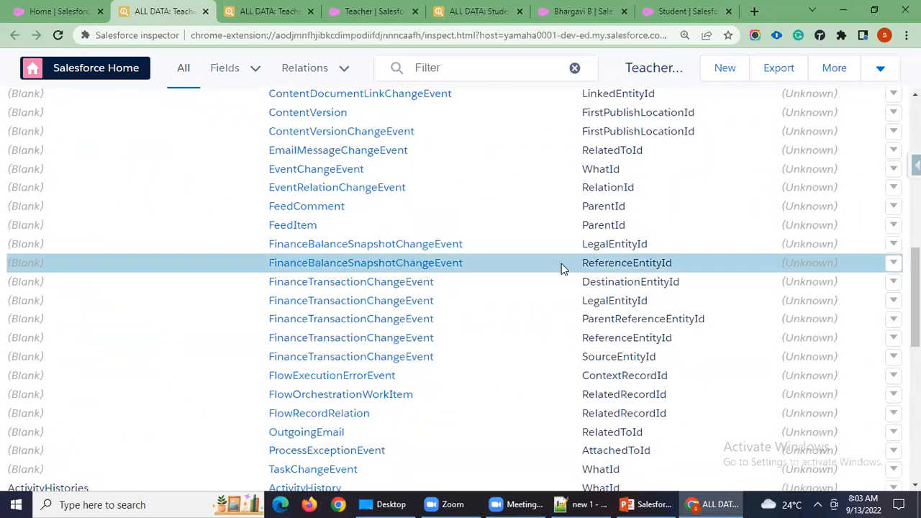
pyautogui.scroll(3, 547, 261)
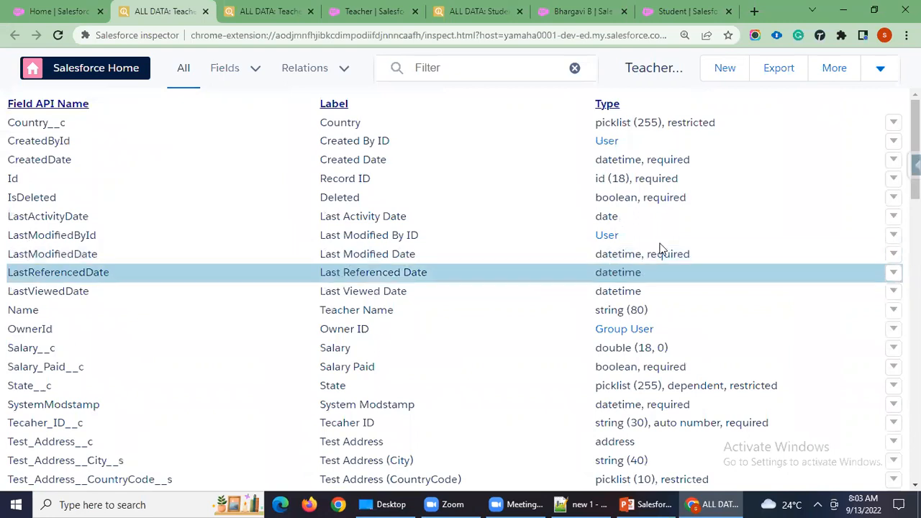
# Examine the blank new Teacher__c record form and the additional record and object setup links, cancelling the form at the end
pyautogui.click(733, 70)
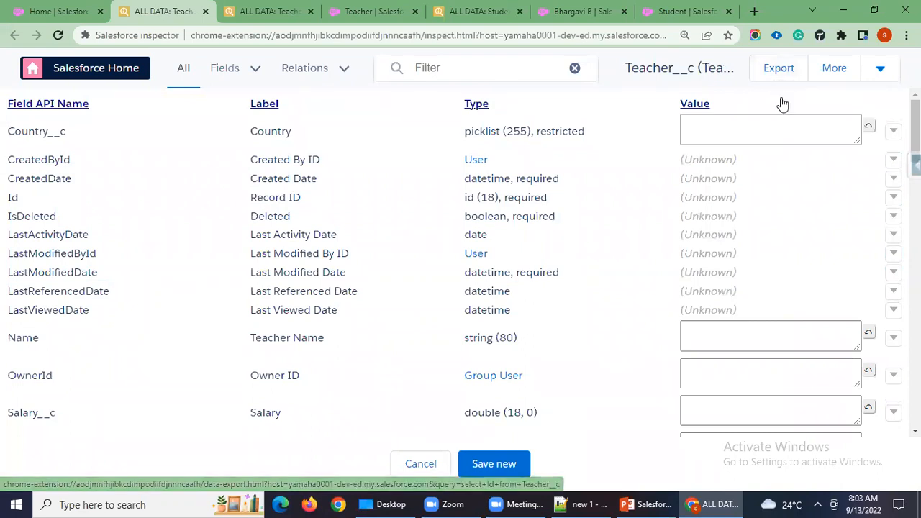
pyautogui.click(881, 75)
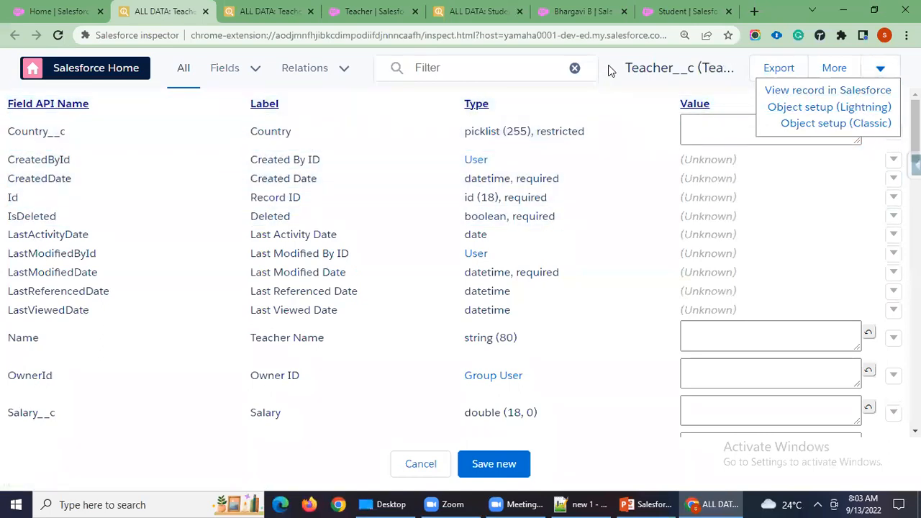
pyautogui.click(878, 68)
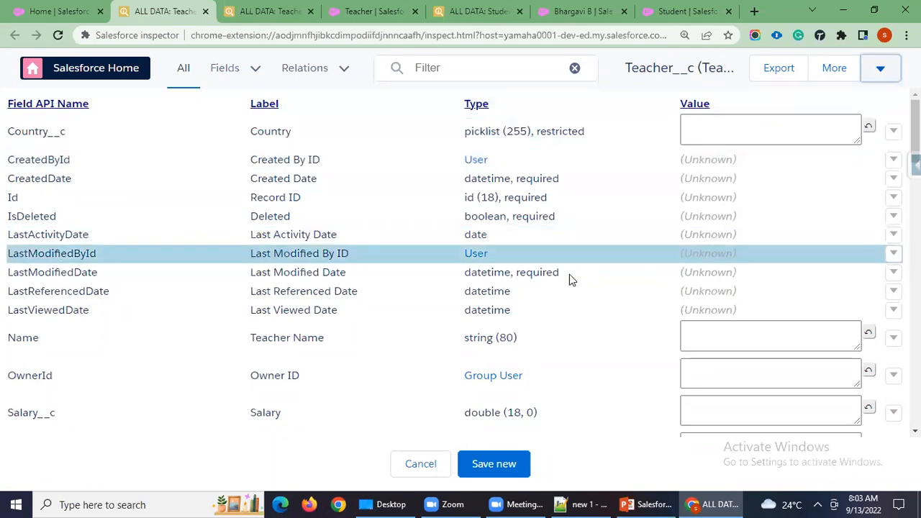
pyautogui.click(420, 464)
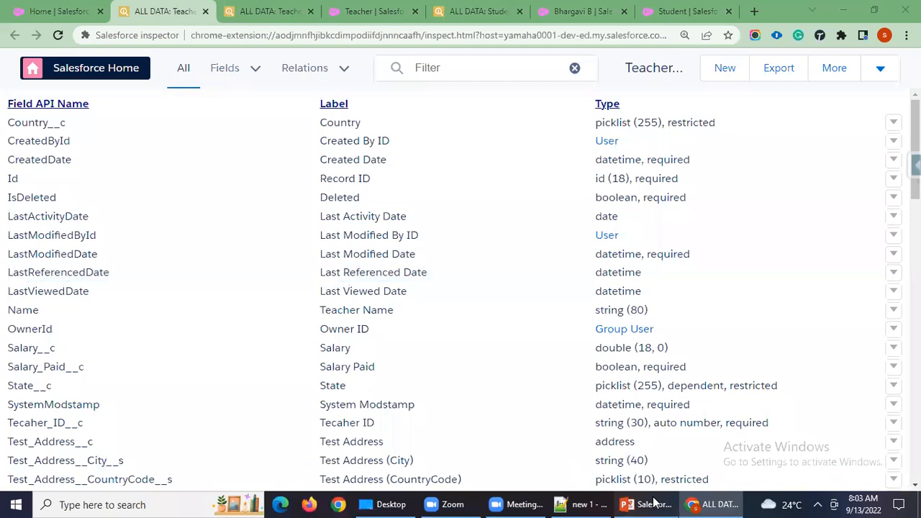
# Switch to the PowerPoint presentation, read the Data Export slide, and return to the browser
pyautogui.click(626, 503)
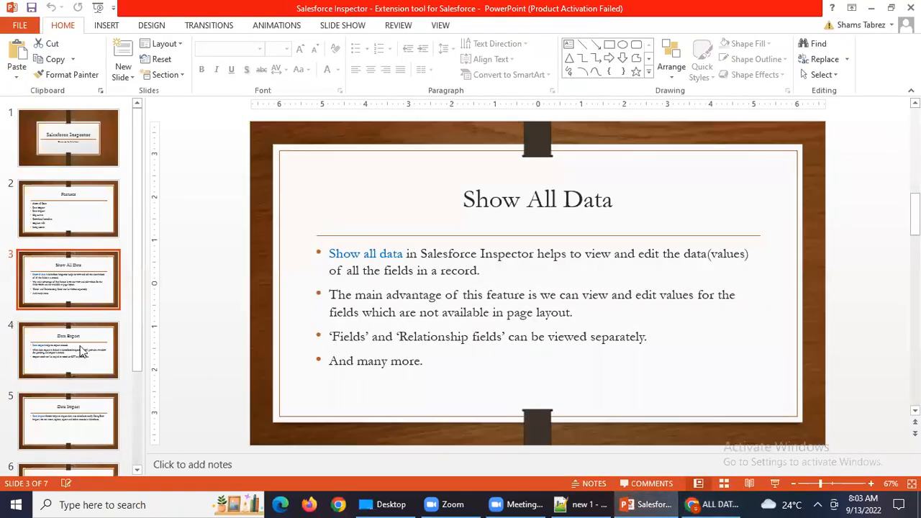
pyautogui.click(80, 365)
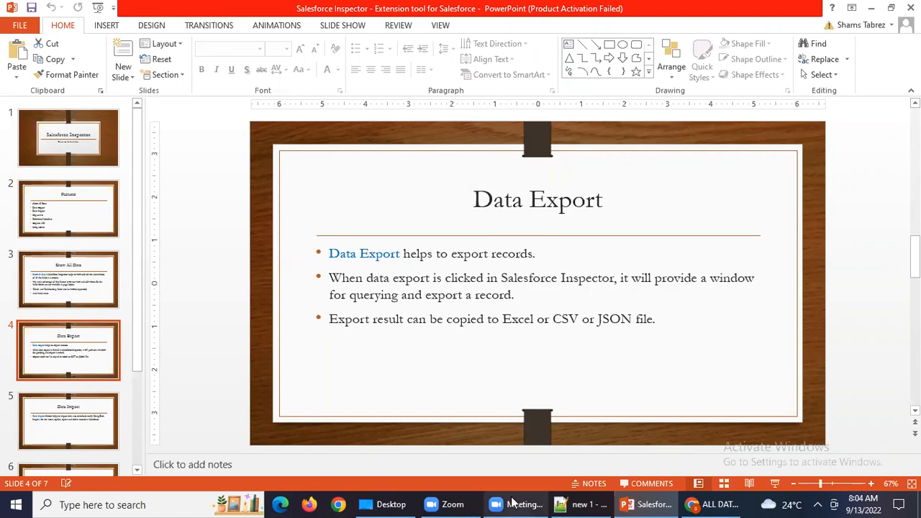
pyautogui.click(707, 504)
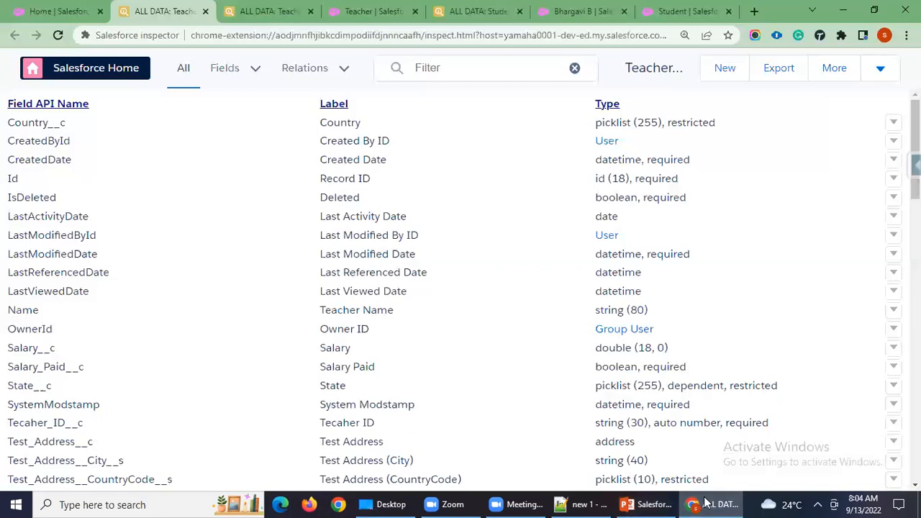
# Close every browser tab except Salesforce Home, and dismiss the open Salesforce Inspector there
pyautogui.click(311, 11)
pyautogui.click(311, 12)
pyautogui.click(311, 11)
pyautogui.click(311, 12)
pyautogui.click(311, 12)
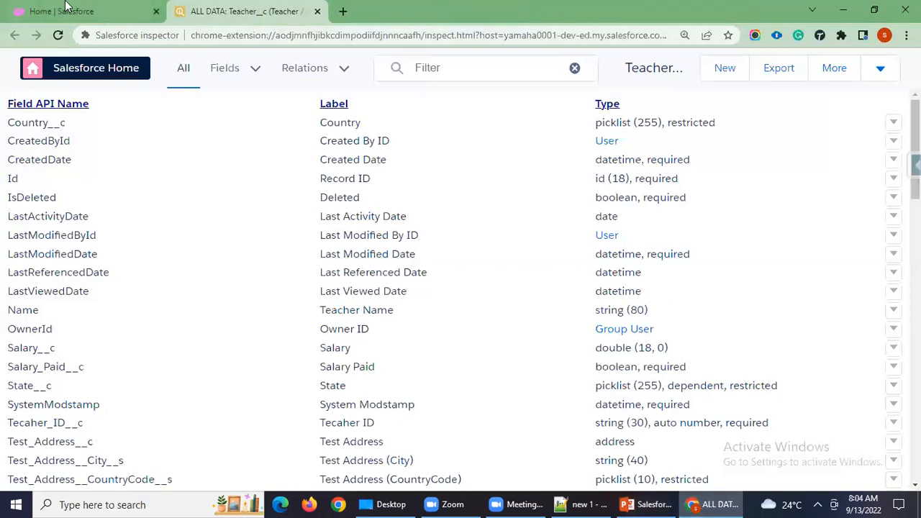
pyautogui.click(65, 8)
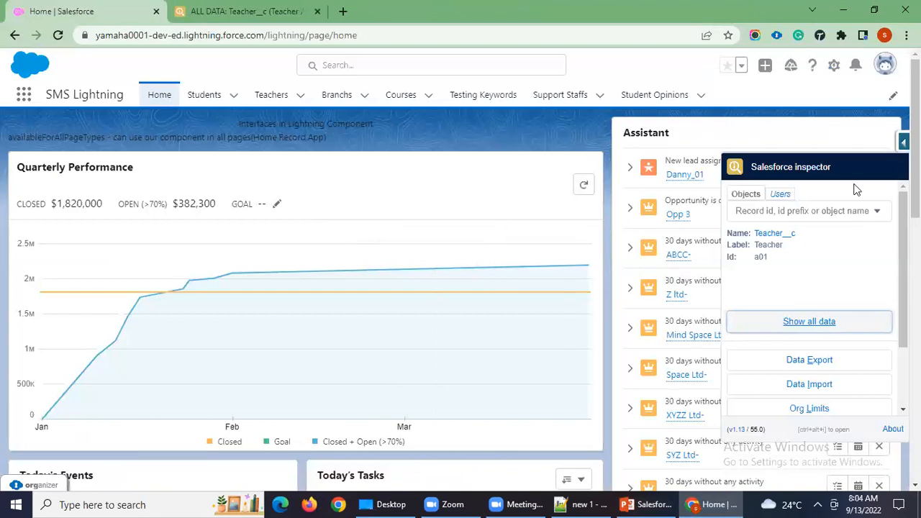
pyautogui.click(569, 135)
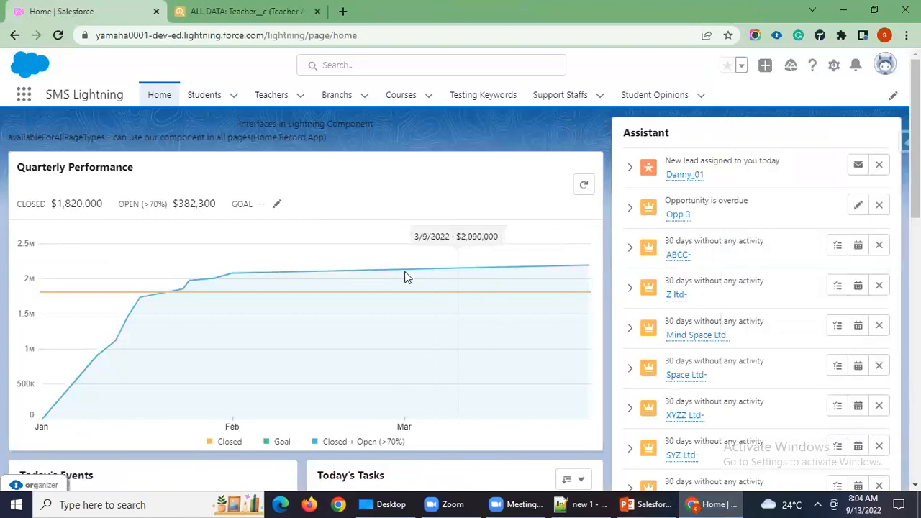
pyautogui.click(317, 11)
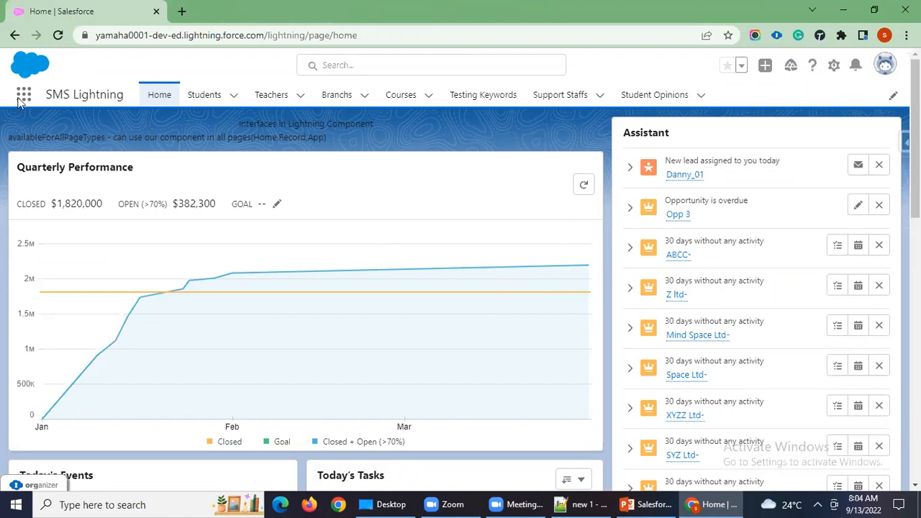
# Search the Salesforce apps for "sales" and switch to the Sales app
pyautogui.click(24, 94)
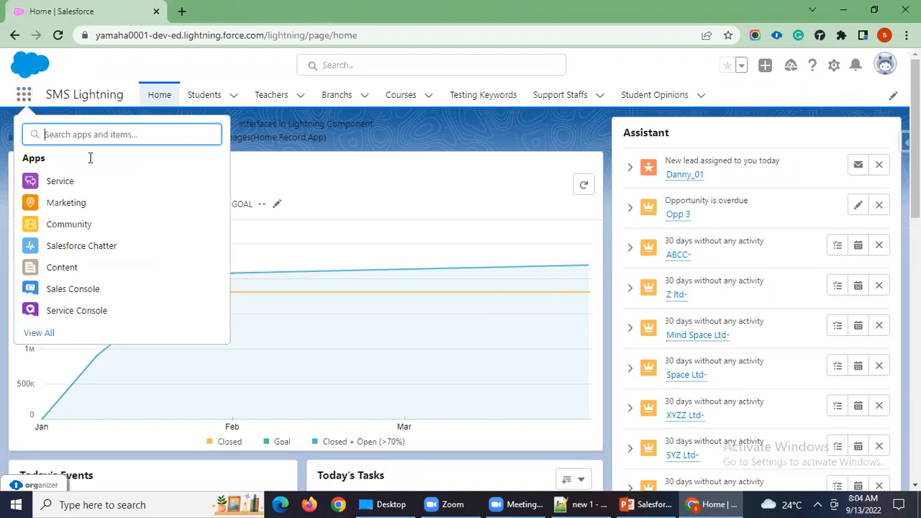
pyautogui.write('sales')
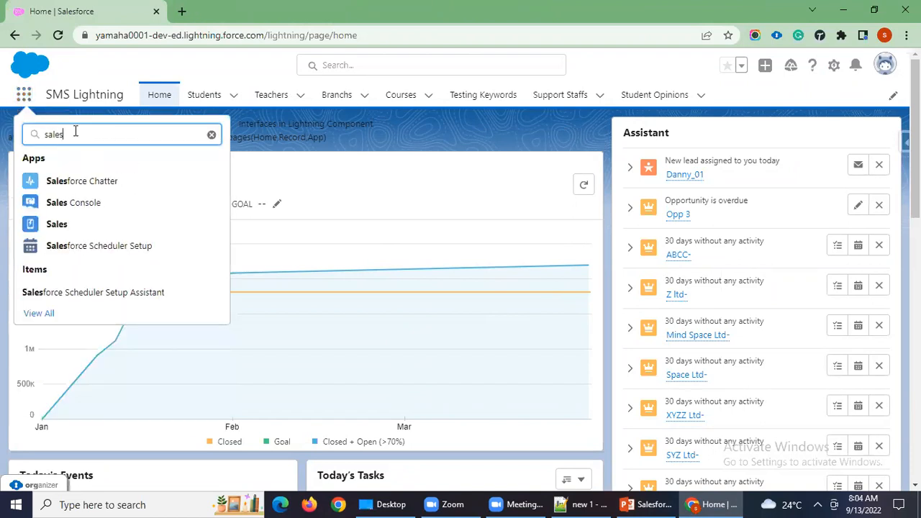
pyautogui.click(104, 226)
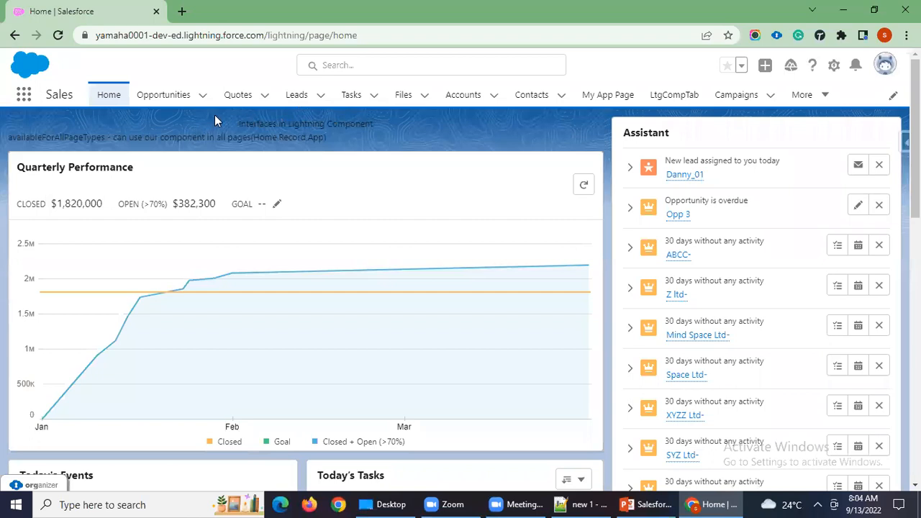
# Open the Leads list and look up the Lead object in Salesforce Inspector
pyautogui.click(301, 96)
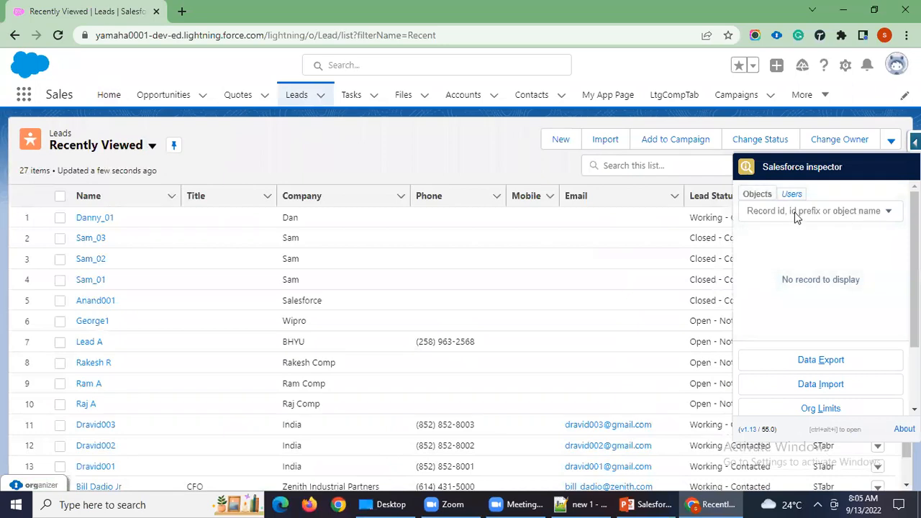
pyautogui.write('Lead')
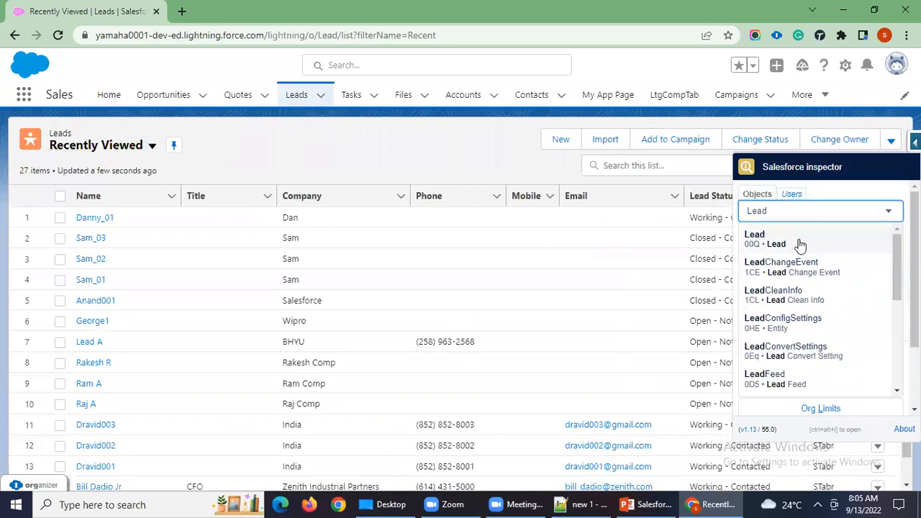
pyautogui.click(800, 244)
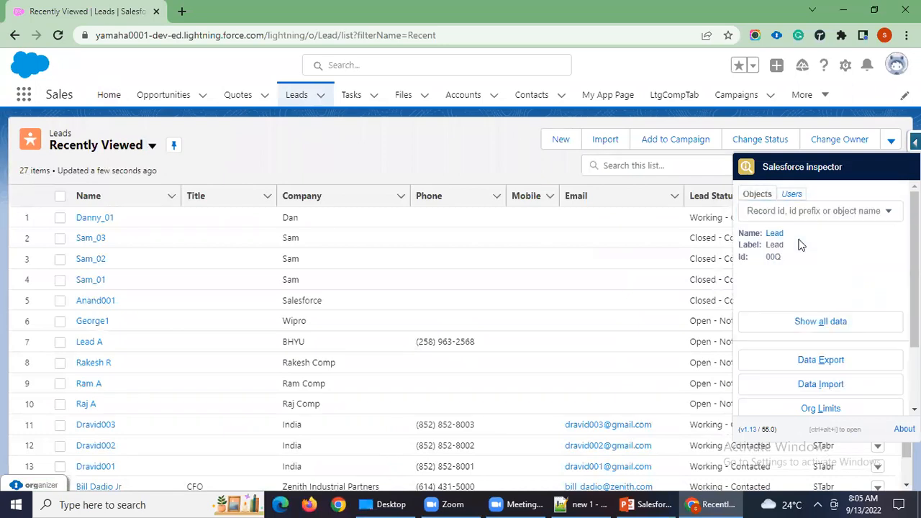
# Open Salesforce Inspector's Data Export in a new browser tab and switch to that tab
pyautogui.rightClick(812, 368)
pyautogui.click(788, 238)
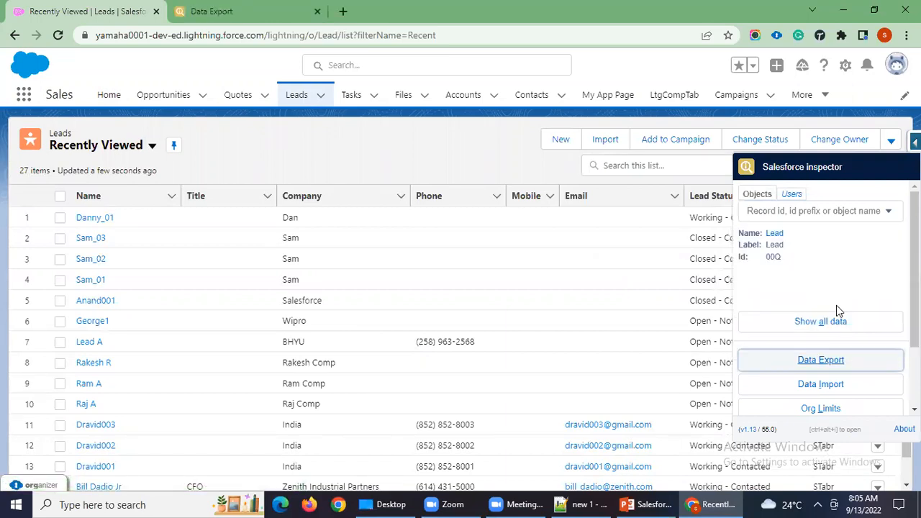
pyautogui.click(254, 18)
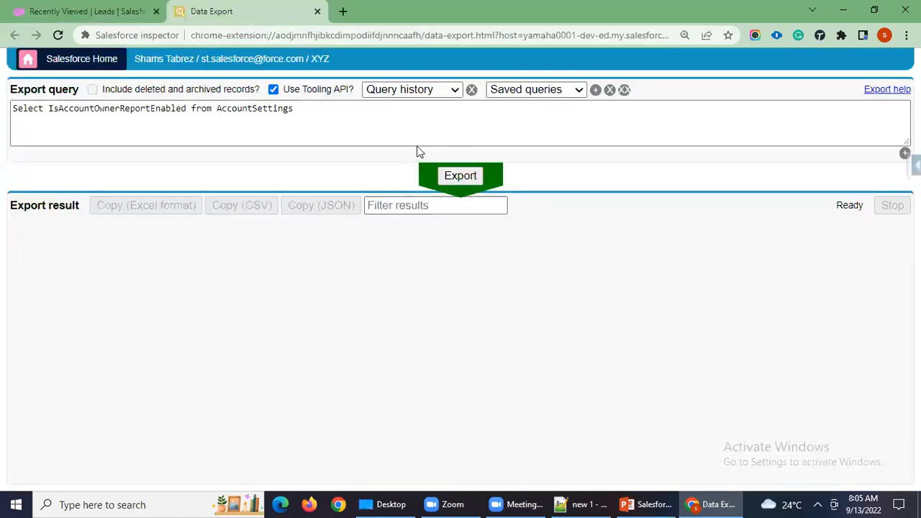
# Replace the export query with "Select from Lead", turning off the Tooling API and choosing the suggested Lead object
pyautogui.moveTo(321, 113); pyautogui.dragTo(3, 101)
pyautogui.press('BackSpace')
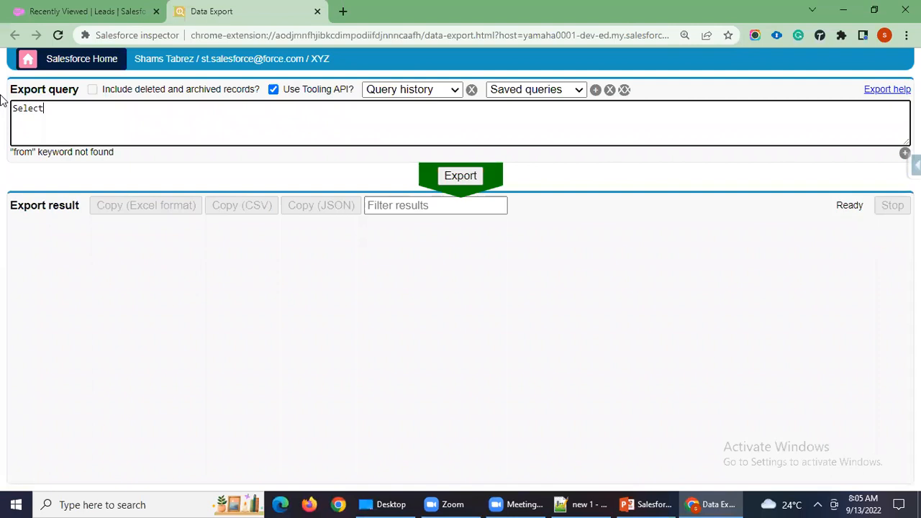
pyautogui.write('Select from Lead')
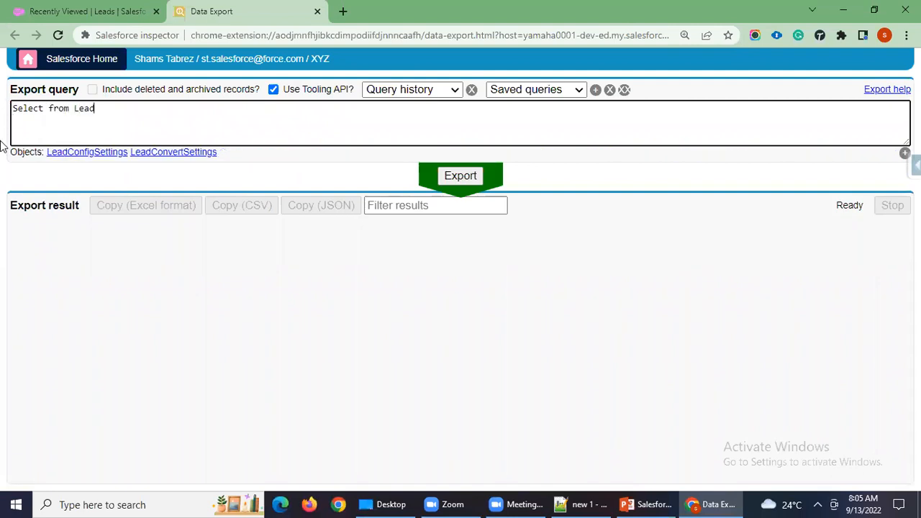
pyautogui.click(273, 90)
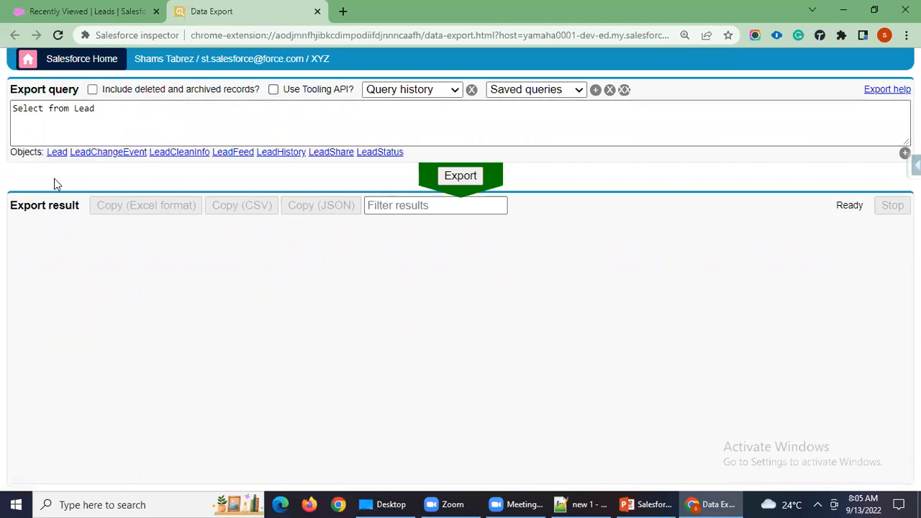
pyautogui.click(57, 152)
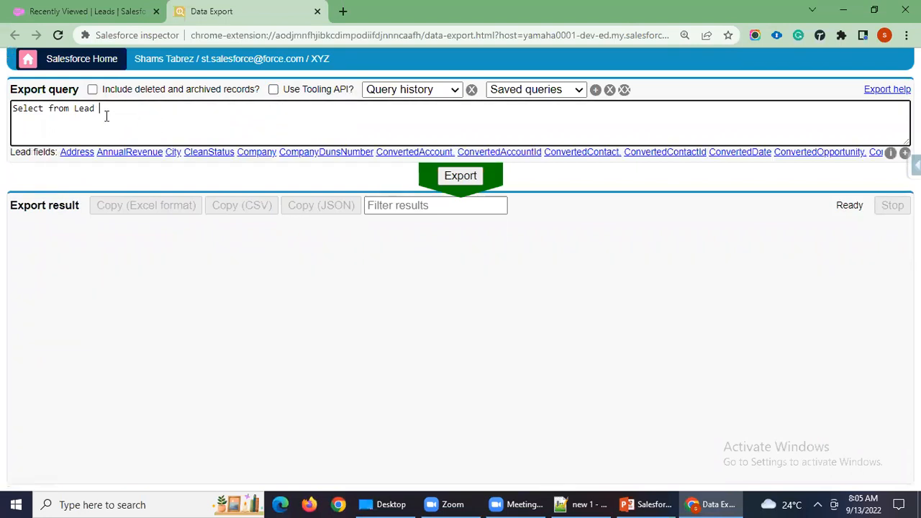
# Add the Name, Status and Company fields to the query so it reads "Select Name, Status, Company from Lead"
pyautogui.press('BackSpace')
pyautogui.hotkey('ctrl', 'Left')
pyautogui.hotkey('ctrl', 'Left')
pyautogui.write('Name')
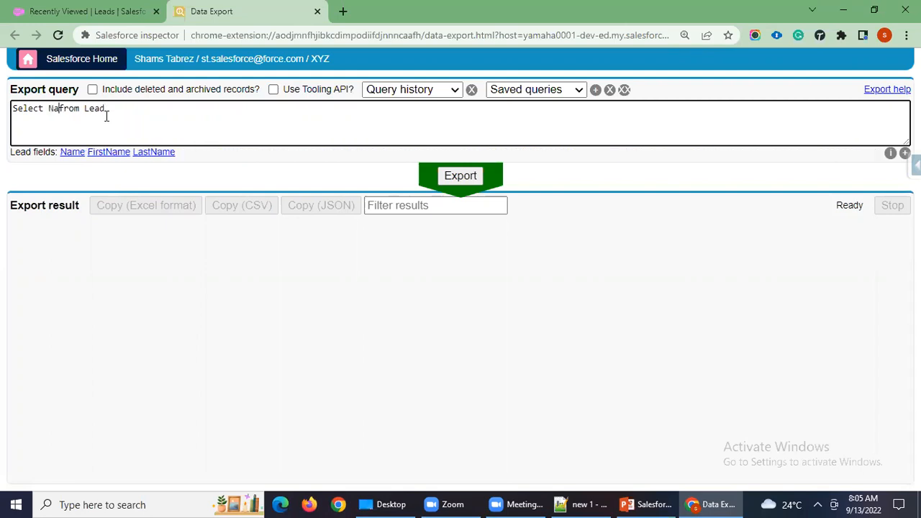
pyautogui.write(', Sta')
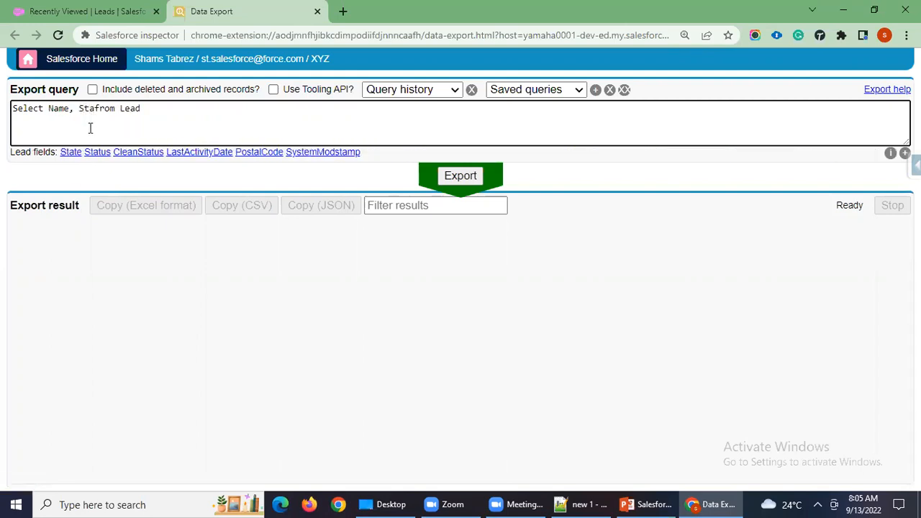
pyautogui.click(97, 152)
pyautogui.write('C')
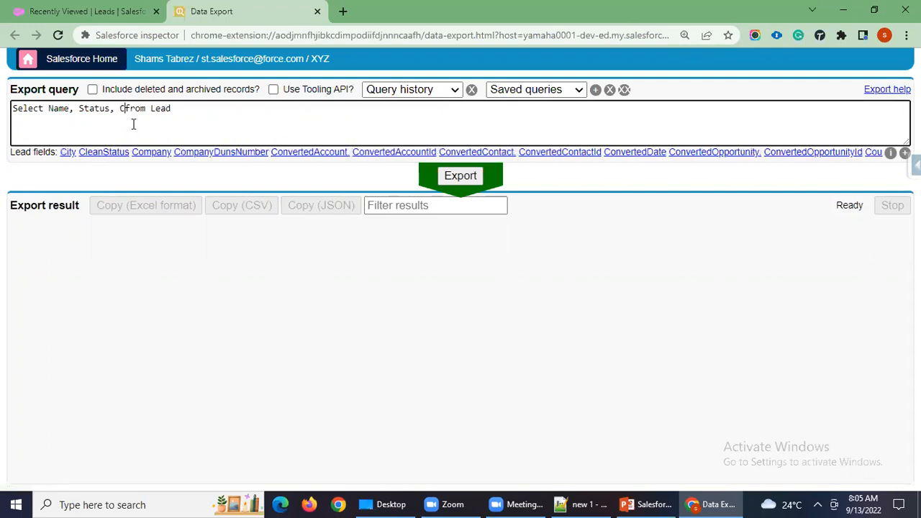
pyautogui.write('om')
pyautogui.click(88, 154)
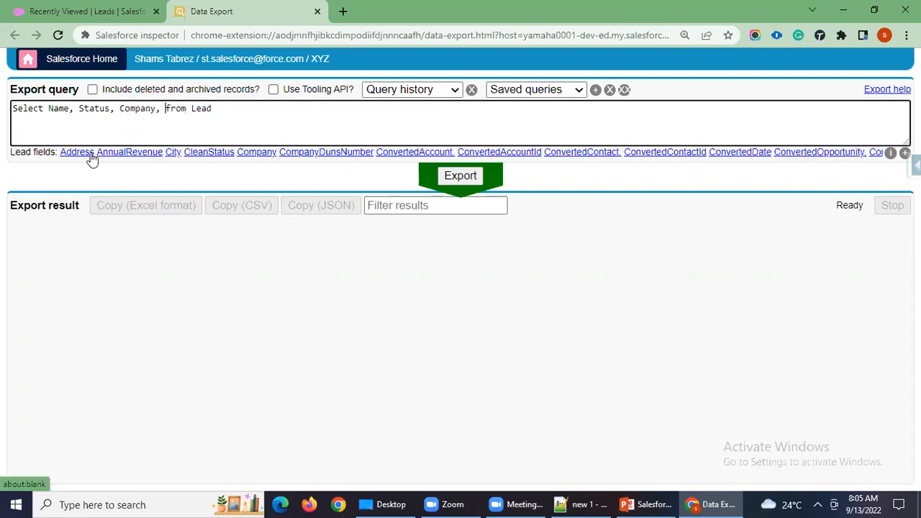
pyautogui.press('BackSpace')
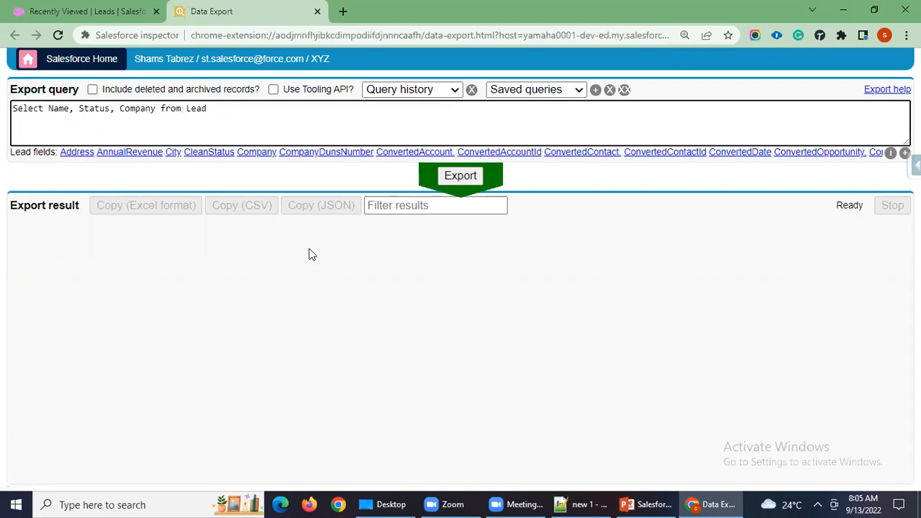
# Export the Lead query results, look through the records and copy them in Excel format
pyautogui.click(464, 175)
pyautogui.scroll(-3, 335, 314)
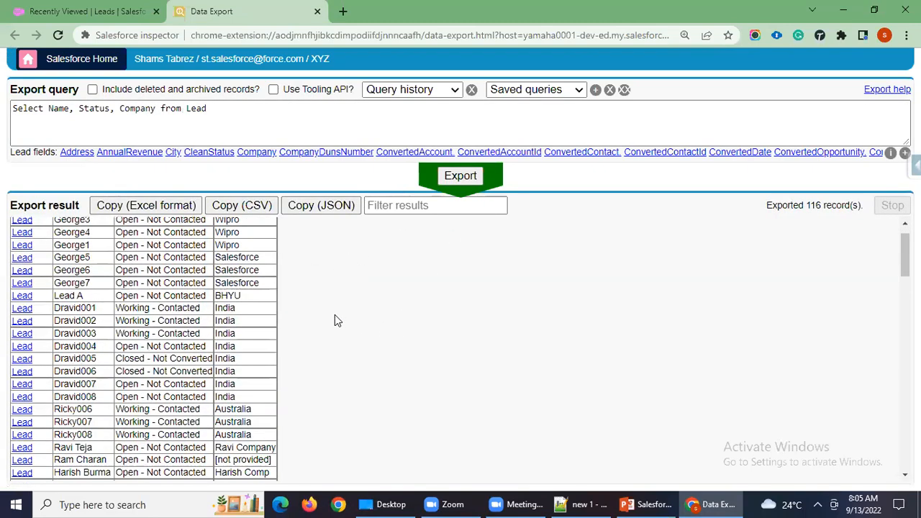
pyautogui.scroll(-15, 340, 326)
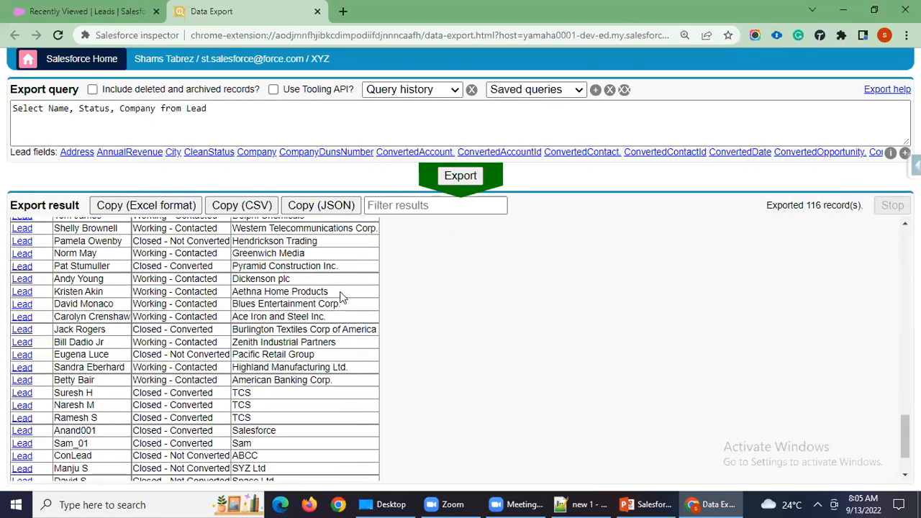
pyautogui.scroll(5, 341, 300)
pyautogui.scroll(12, 317, 311)
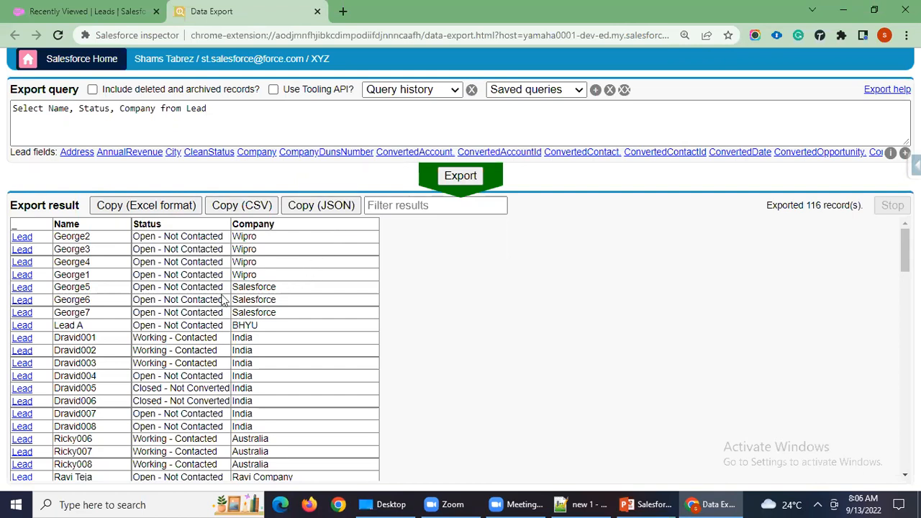
pyautogui.click(165, 205)
# Switch to the Desktop folder in File Explorer and create a new Microsoft Publisher document there
pyautogui.click(391, 503)
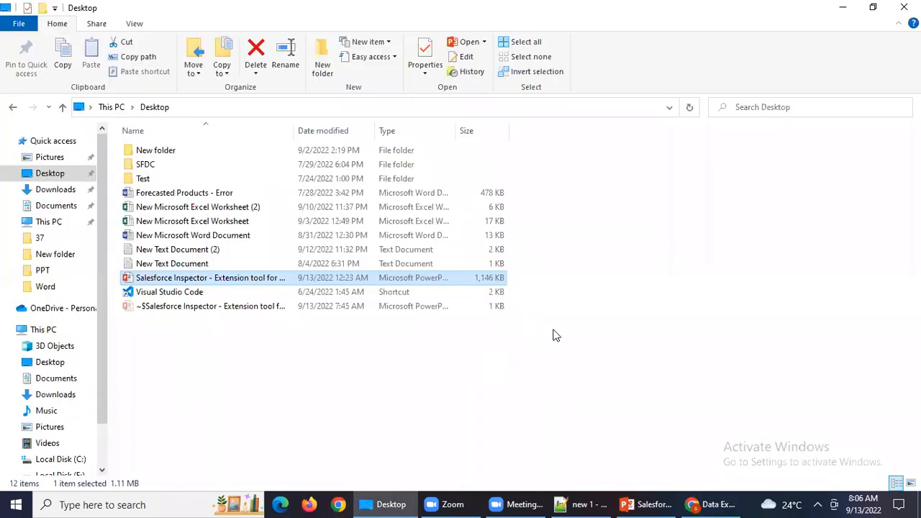
pyautogui.rightClick(472, 358)
pyautogui.moveTo(547, 328)
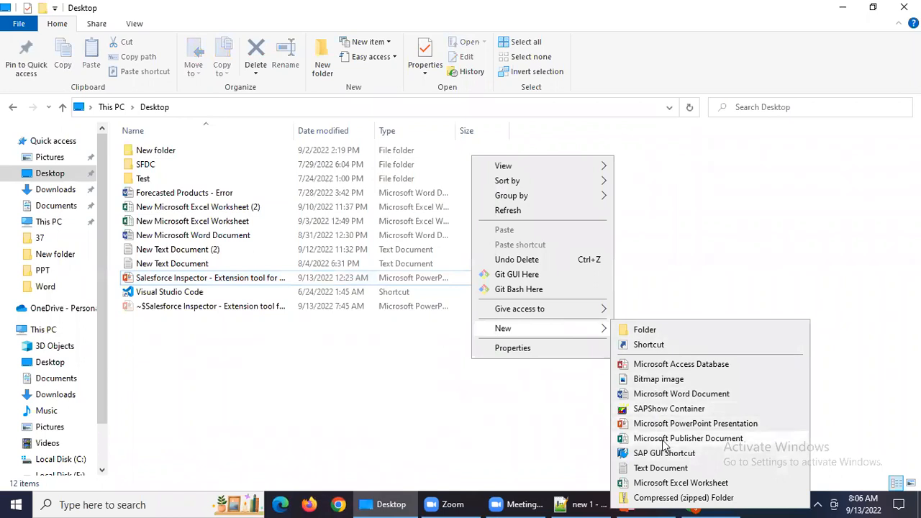
pyautogui.click(665, 441)
pyautogui.click(345, 390)
pyautogui.doubleClick(288, 325)
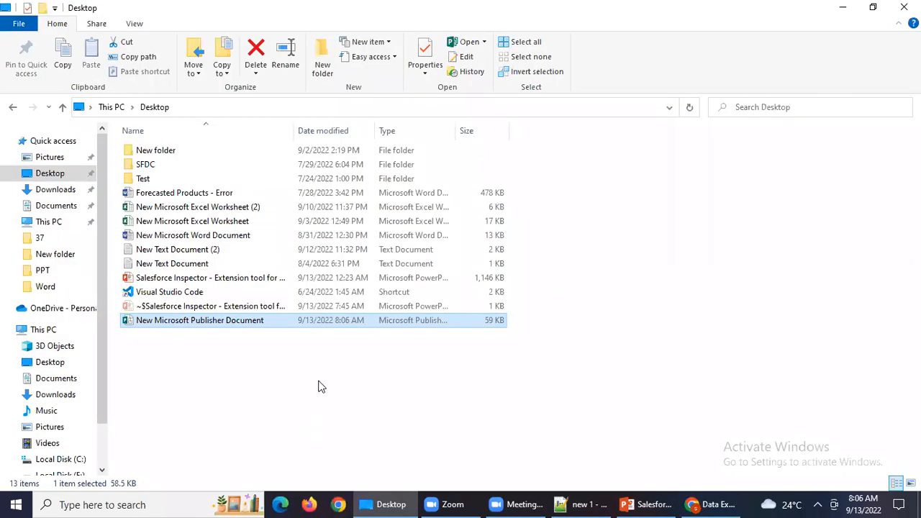
# Create a new Microsoft Excel worksheet in the Desktop folder and open it
pyautogui.rightClick(322, 387)
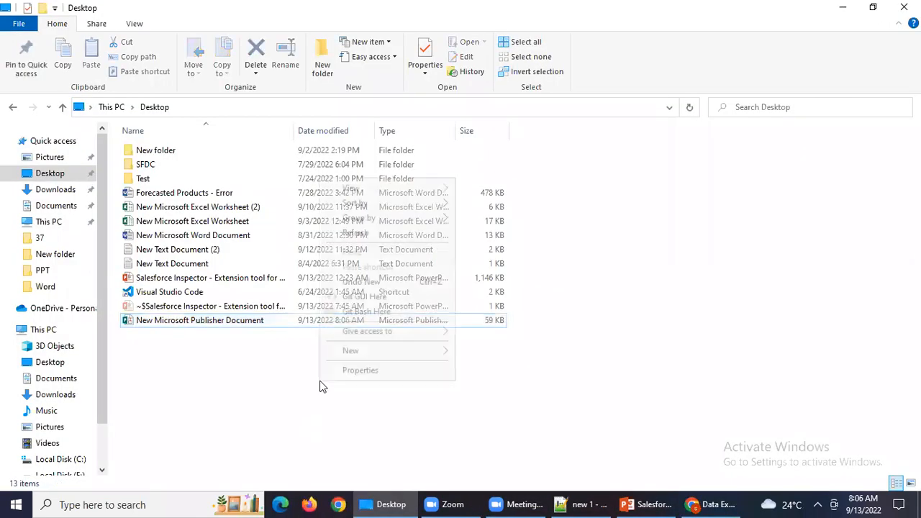
pyautogui.moveTo(389, 351)
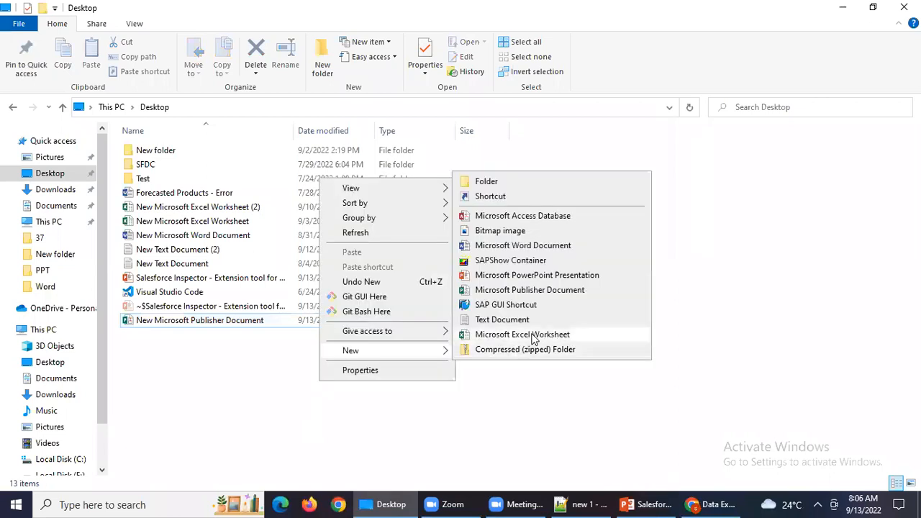
pyautogui.click(534, 338)
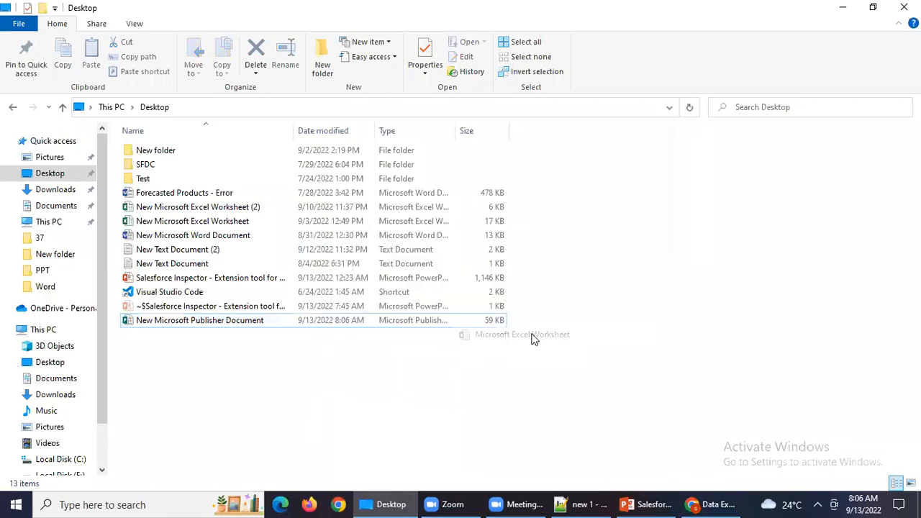
pyautogui.click(356, 389)
pyautogui.click(276, 334)
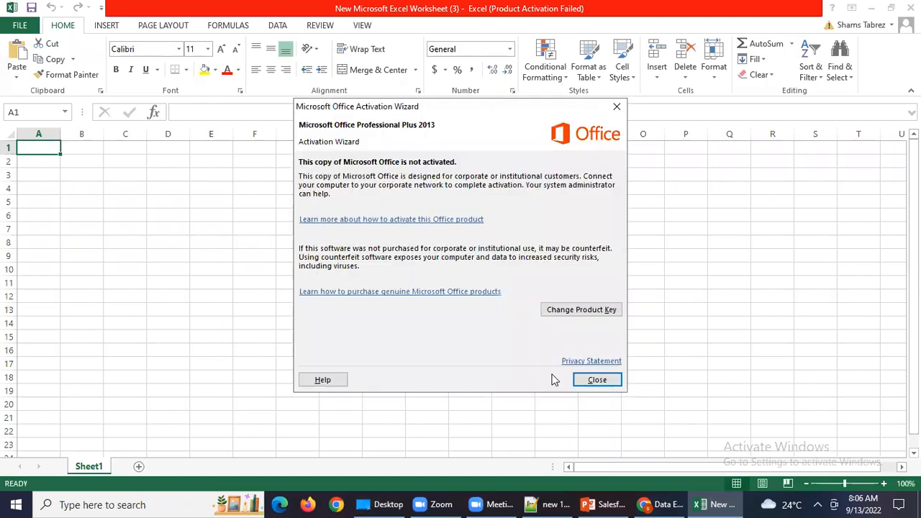
# Dismiss the Office Activation Wizard, paste the exported Lead records at cell A1 and review the rows down to the end
pyautogui.click(598, 381)
pyautogui.hotkey('ctrl', 'v')
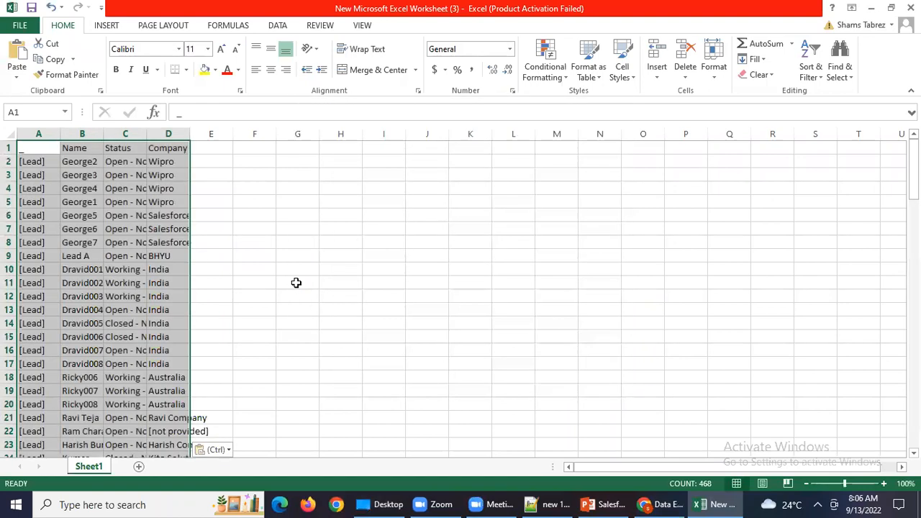
pyautogui.click(317, 297)
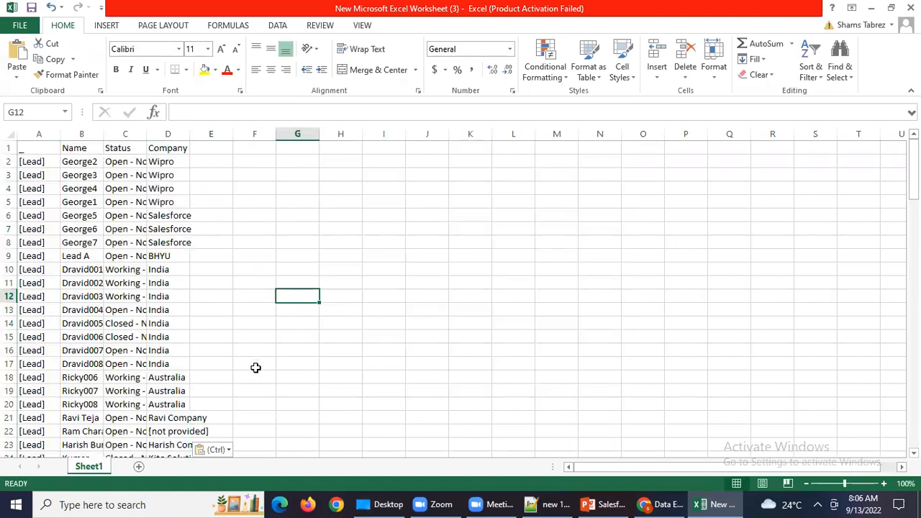
pyautogui.scroll(-4, 253, 363)
pyautogui.scroll(-20, 253, 363)
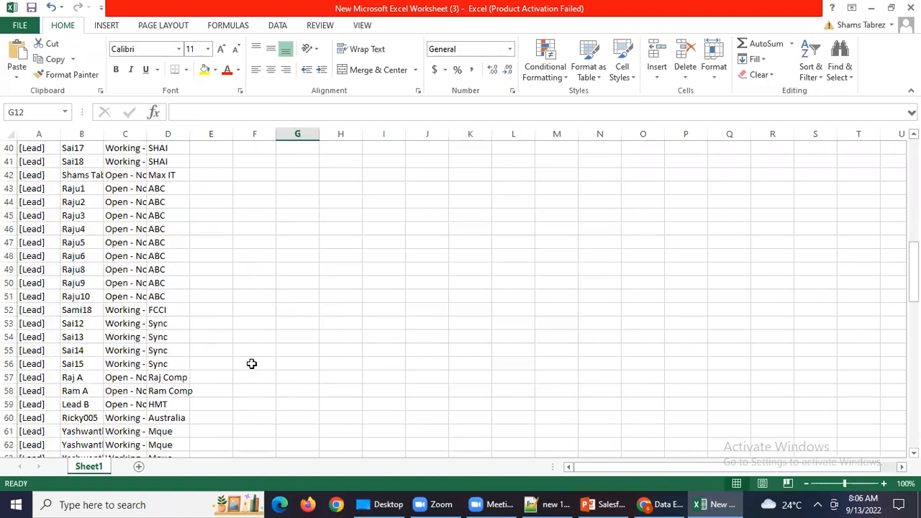
pyautogui.scroll(-12, 252, 364)
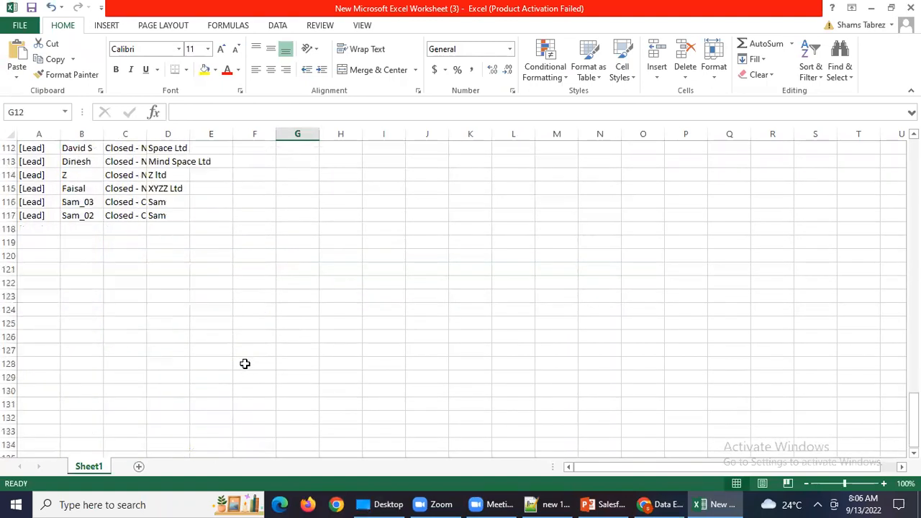
# Return to Data Export in the browser and remove the Name, Status and Company fields from the Lead query
pyautogui.hotkey('alt', 'Tab')
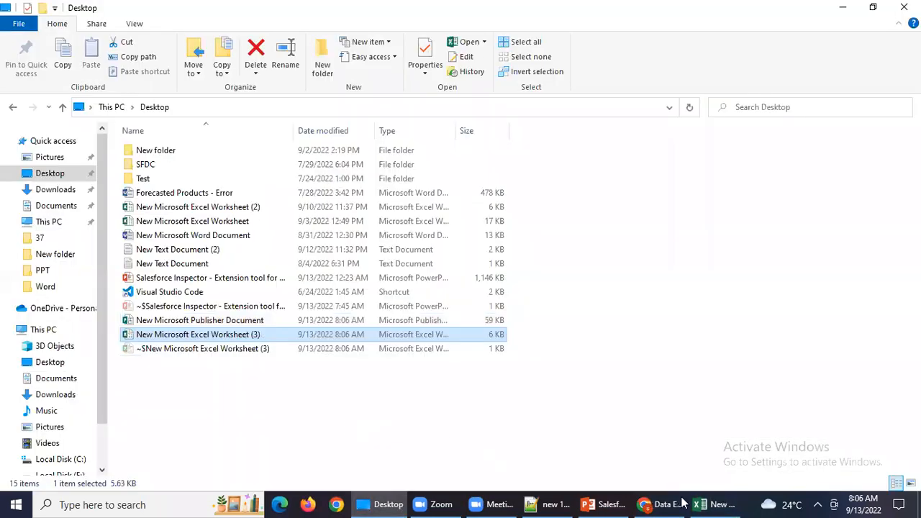
pyautogui.hotkey('alt', 'Tab')
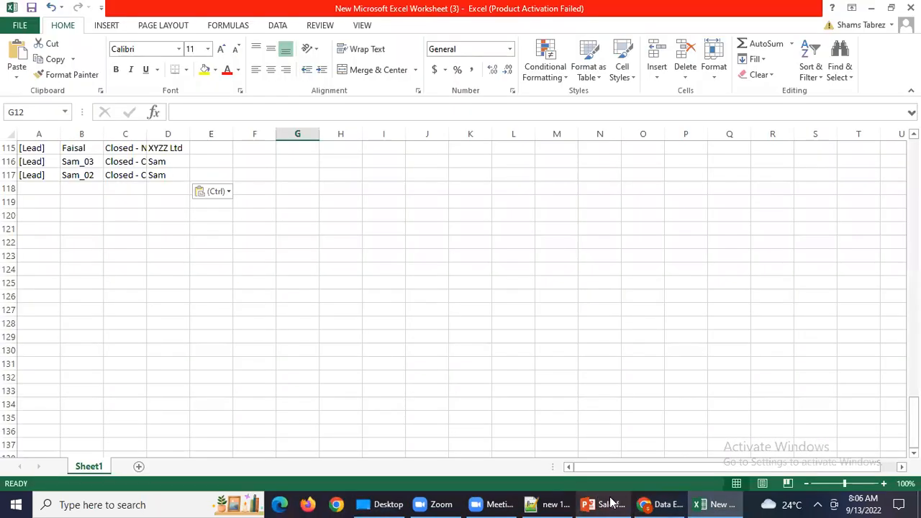
pyautogui.click(659, 504)
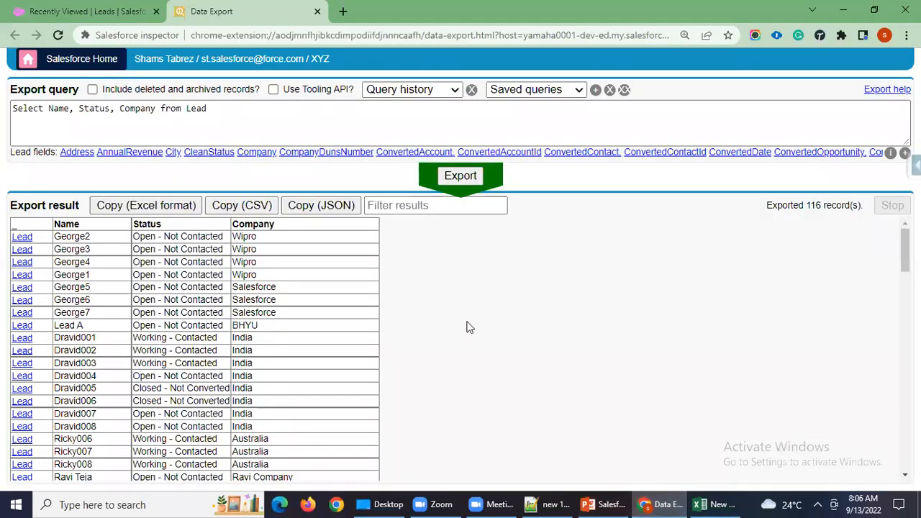
pyautogui.scroll(-3, 428, 333)
pyautogui.scroll(3, 426, 332)
pyautogui.click(140, 121)
pyautogui.moveTo(157, 108); pyautogui.dragTo(48, 108)
pyautogui.press('Delete')
pyautogui.press('Delete')
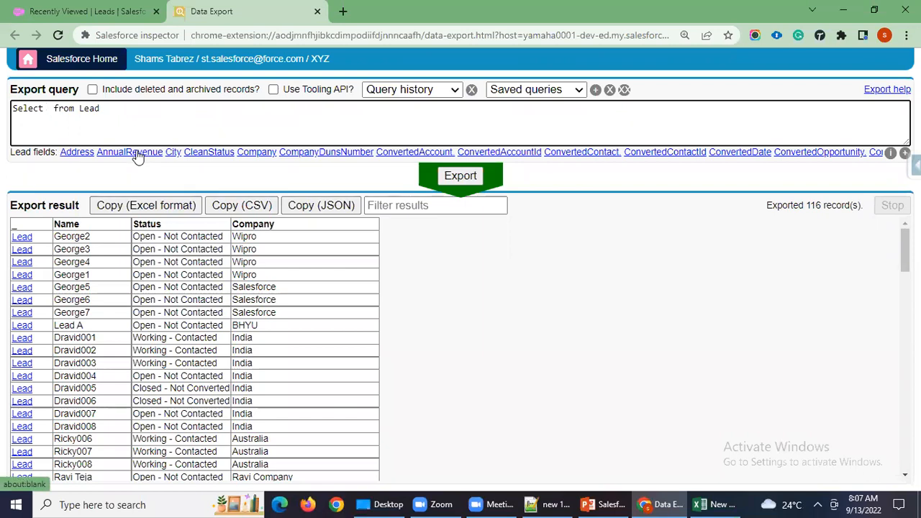
# Insert all Lead fields into the query at once and remove the trailing comma after TestColor__c
pyautogui.hotkey('ctrl', 'space')
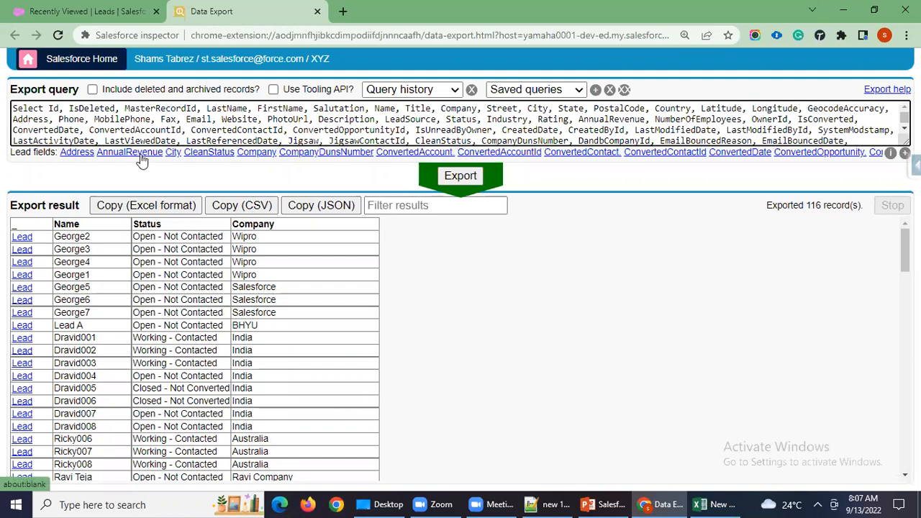
pyautogui.scroll(-1, 669, 112)
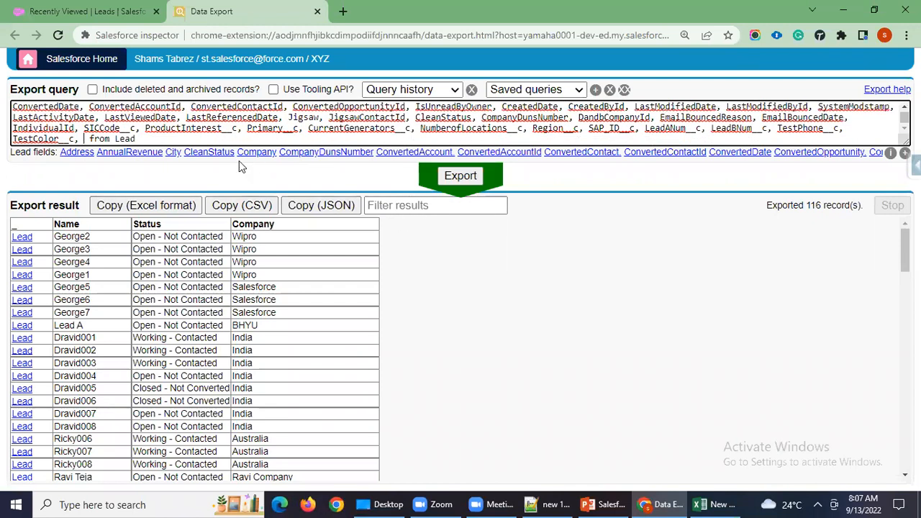
pyautogui.press('BackSpace')
pyautogui.press('BackSpace')
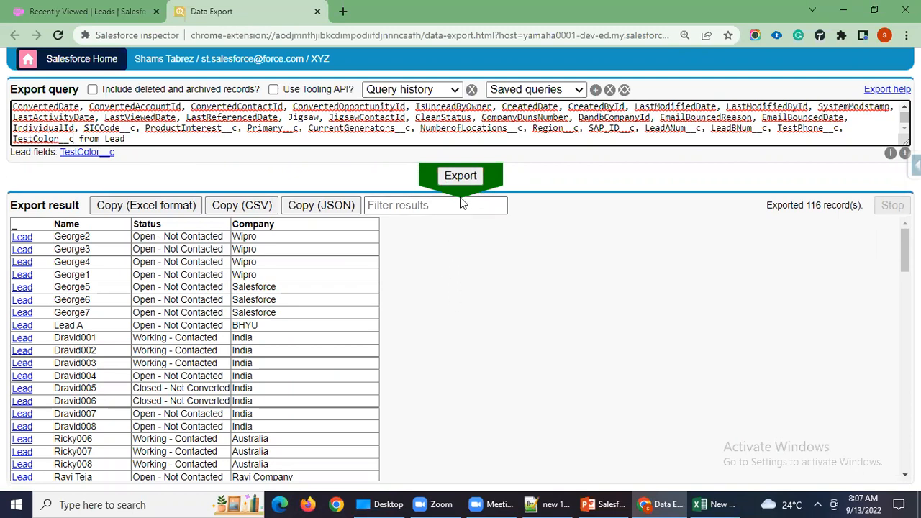
# Export the Lead records with all fields and examine the result's rows and columns, along with the query's field list
pyautogui.click(461, 177)
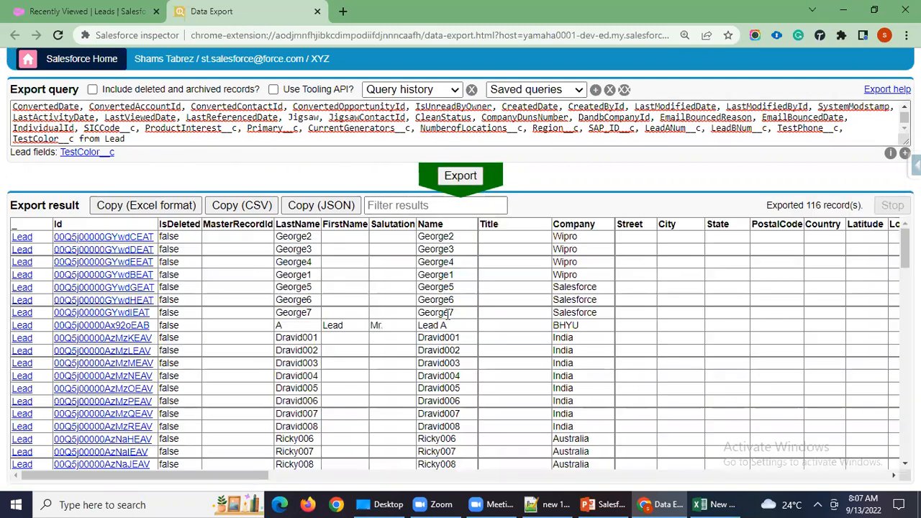
pyautogui.scroll(-2, 421, 317)
pyautogui.scroll(2, 344, 326)
pyautogui.scroll(-15, 345, 326)
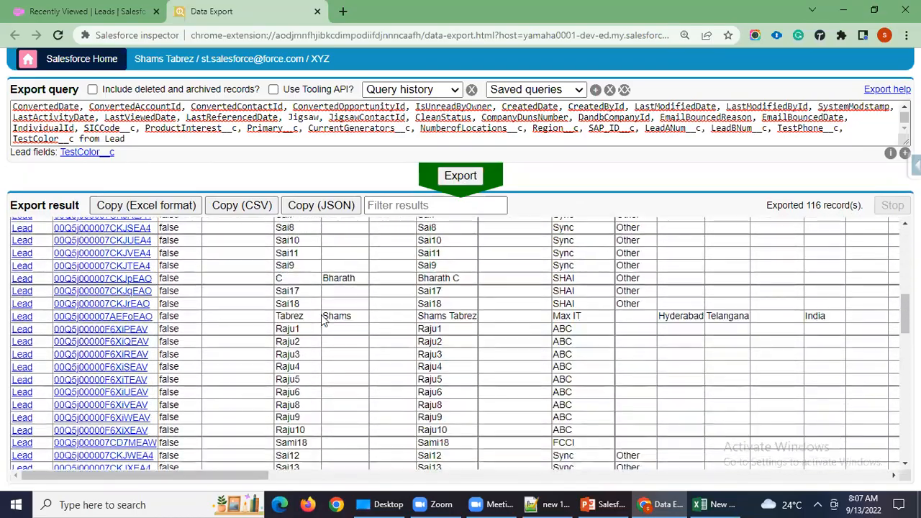
pyautogui.scroll(-3, 323, 320)
pyautogui.scroll(15, 411, 321)
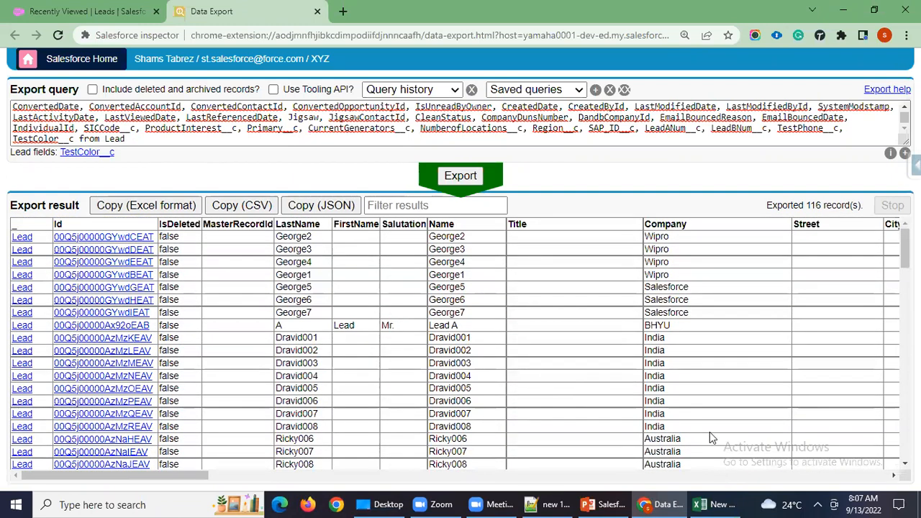
pyautogui.hscroll(12, 192, 472)
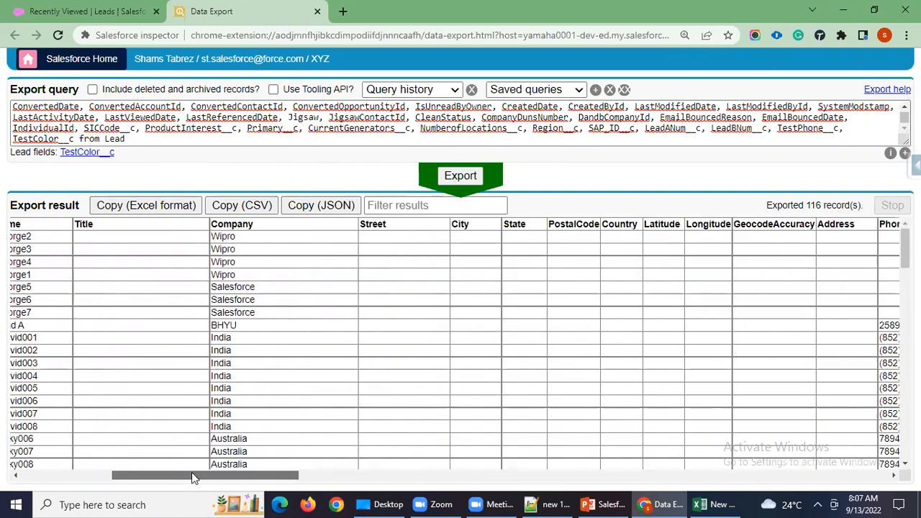
pyautogui.hscroll(20, 192, 472)
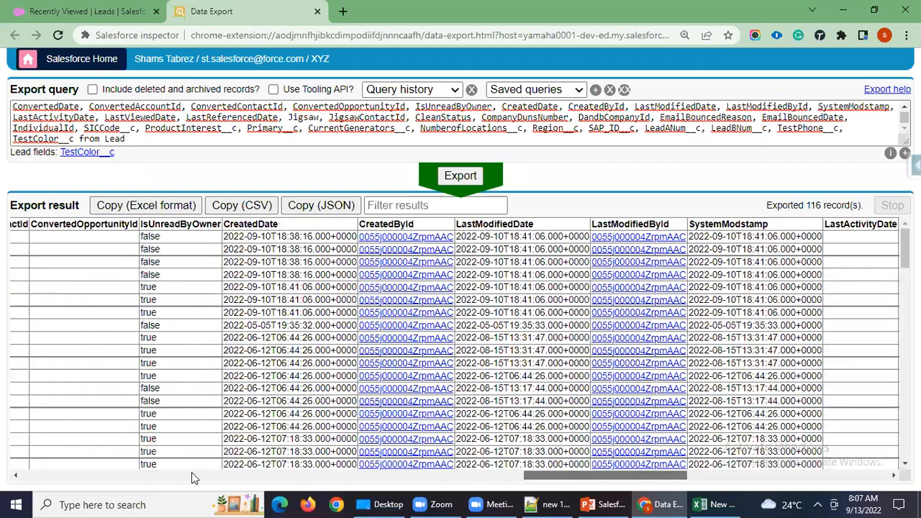
pyautogui.hscroll(3, 192, 472)
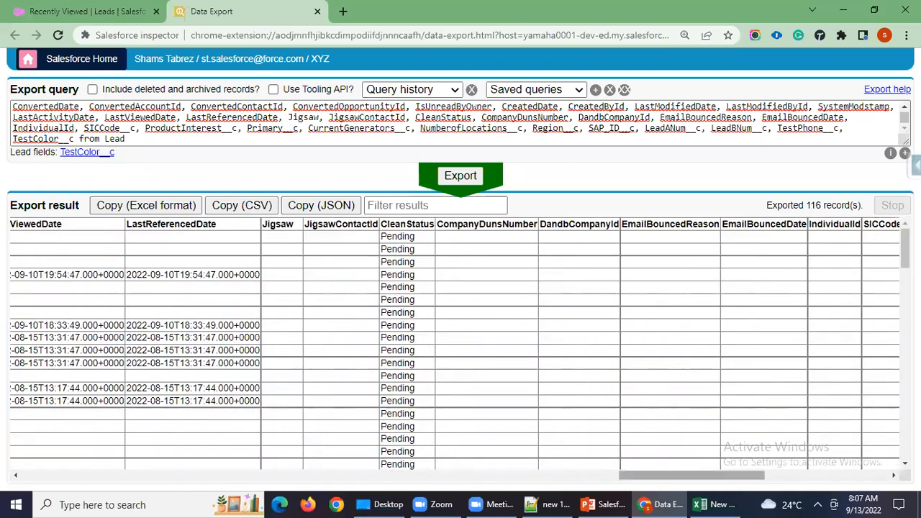
pyautogui.hscroll(10, 192, 472)
pyautogui.hscroll(10, 456, 346)
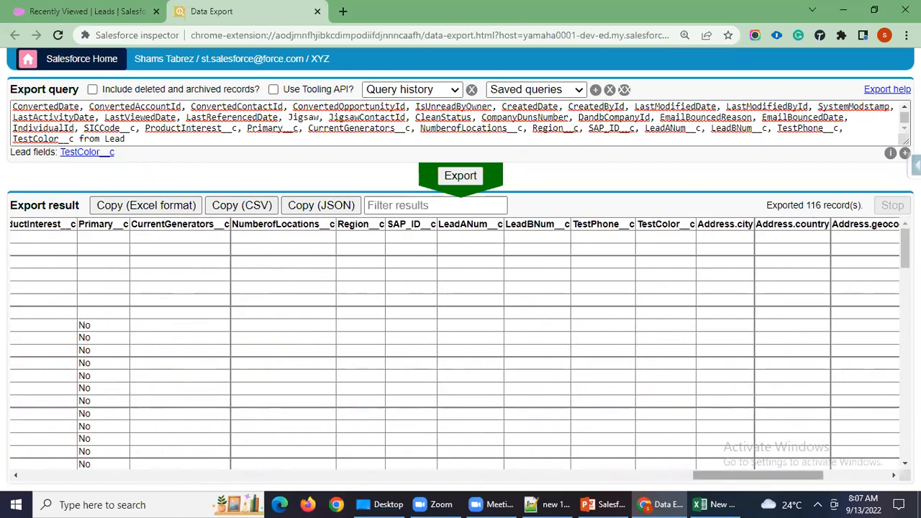
pyautogui.hscroll(-20, 455, 346)
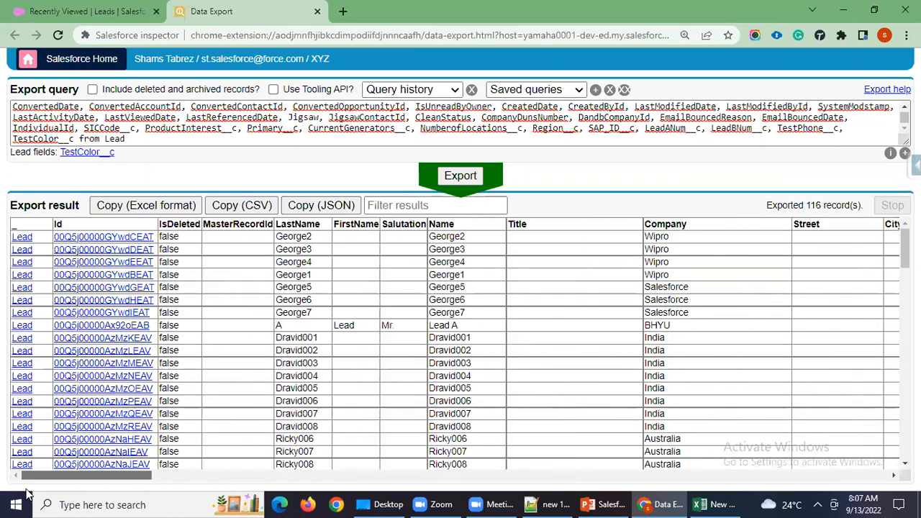
pyautogui.scroll(2, 128, 141)
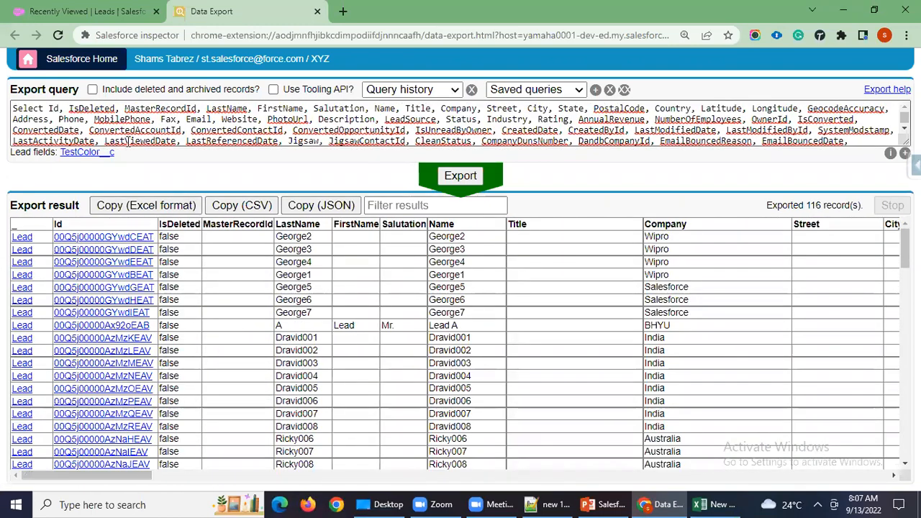
pyautogui.scroll(-2, 136, 129)
pyautogui.scroll(2, 137, 133)
pyautogui.scroll(-2, 139, 144)
pyautogui.hotkey('ctrl', 'a')
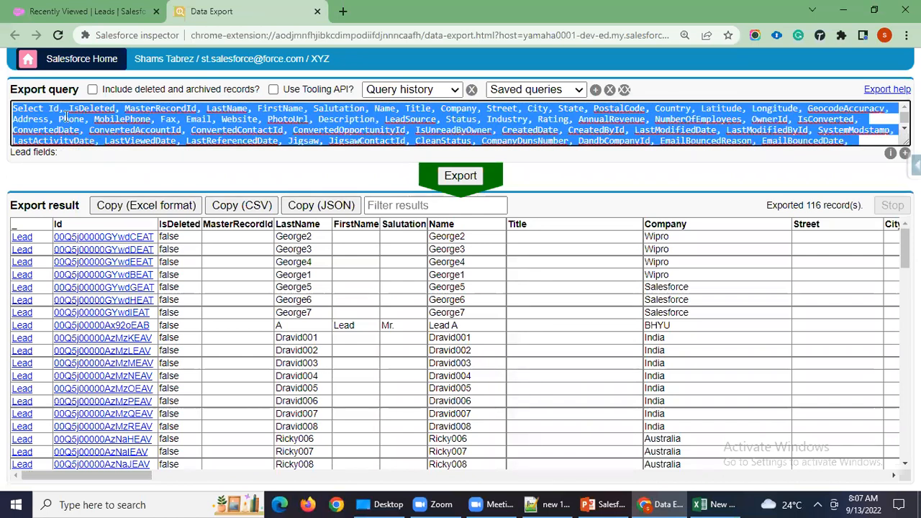
pyautogui.press('BackSpace')
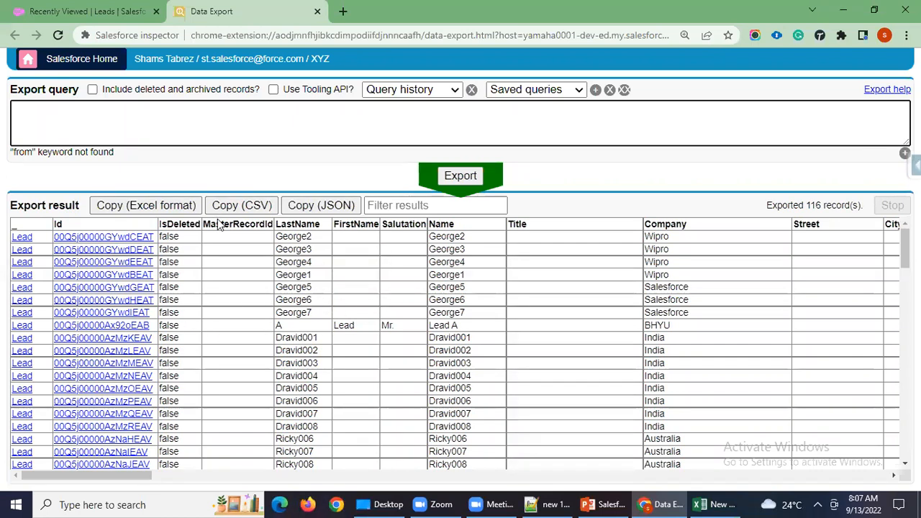
pyautogui.hotkey('ctrl', 'z')
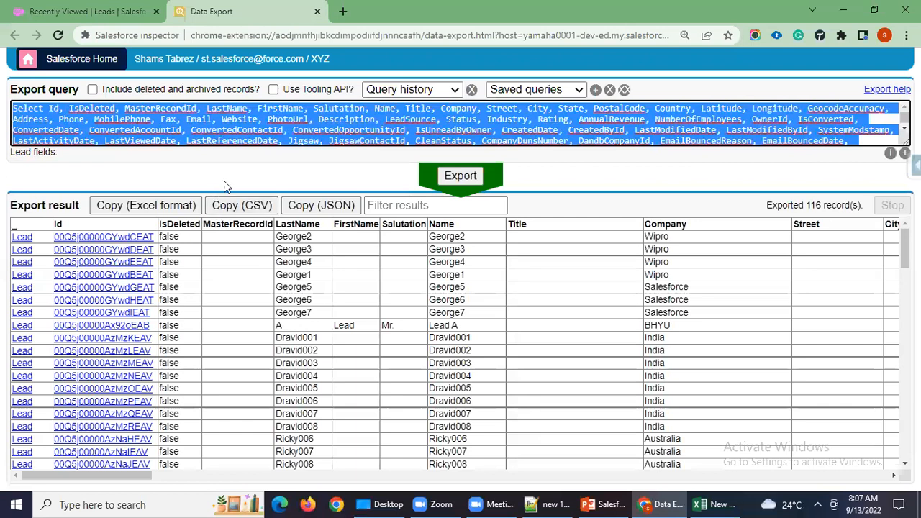
pyautogui.click(264, 128)
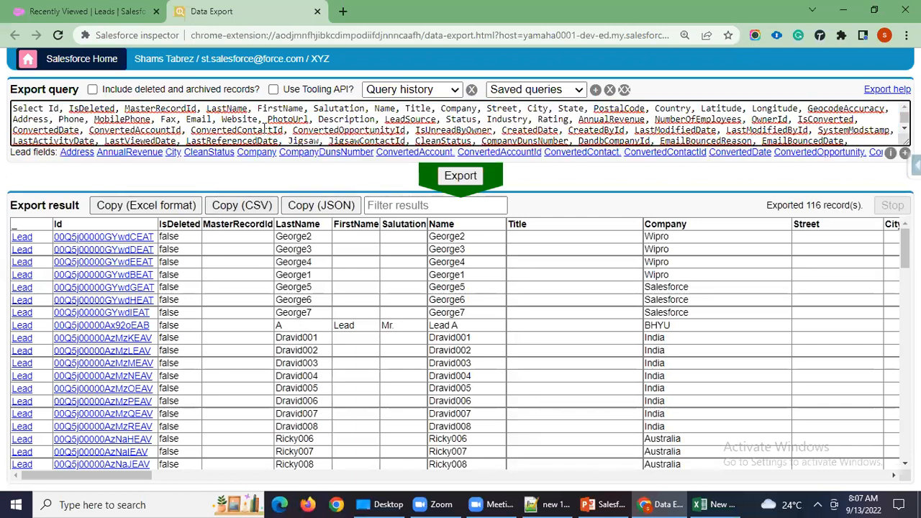
# Replace the whole export query with "Select Name from Lead"
pyautogui.click(260, 119)
pyautogui.hotkey('ctrl', 'a')
pyautogui.press('BackSpace')
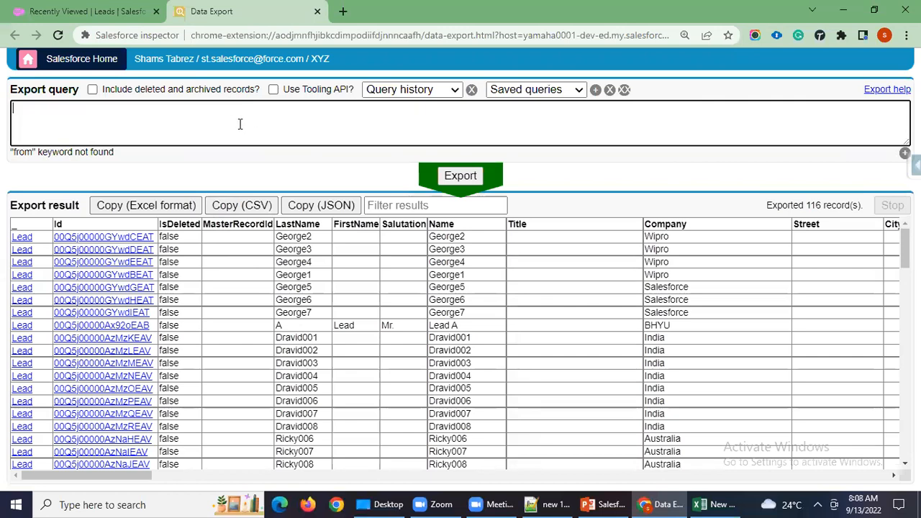
pyautogui.write('Select')
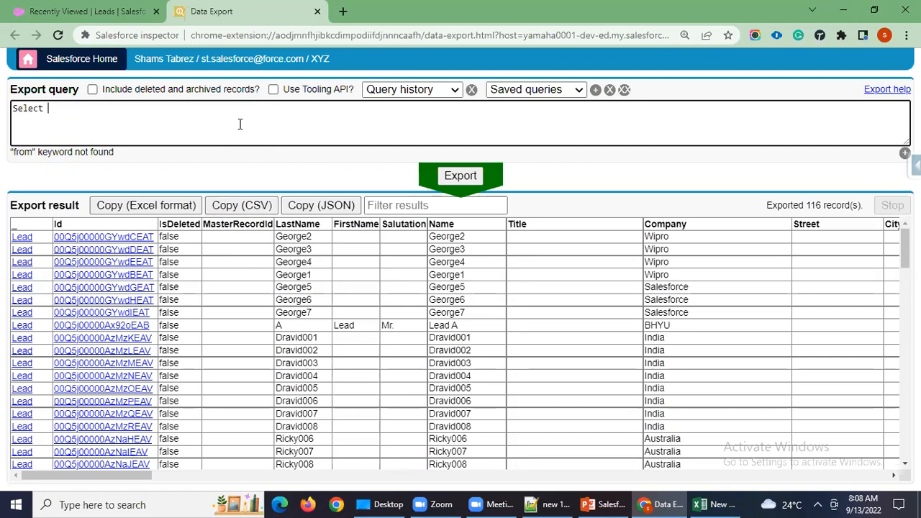
pyautogui.write(' Name')
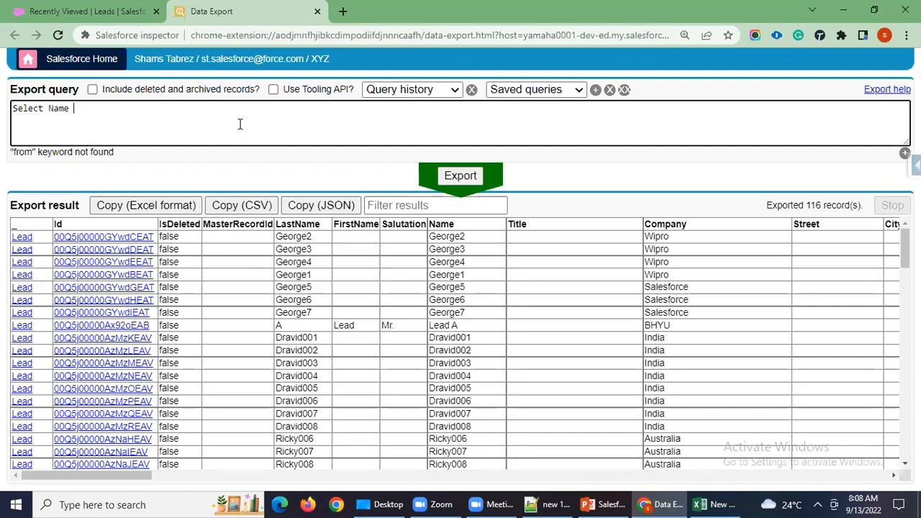
pyautogui.press('BackSpace')
pyautogui.press('BackSpace')
pyautogui.write('Lead')
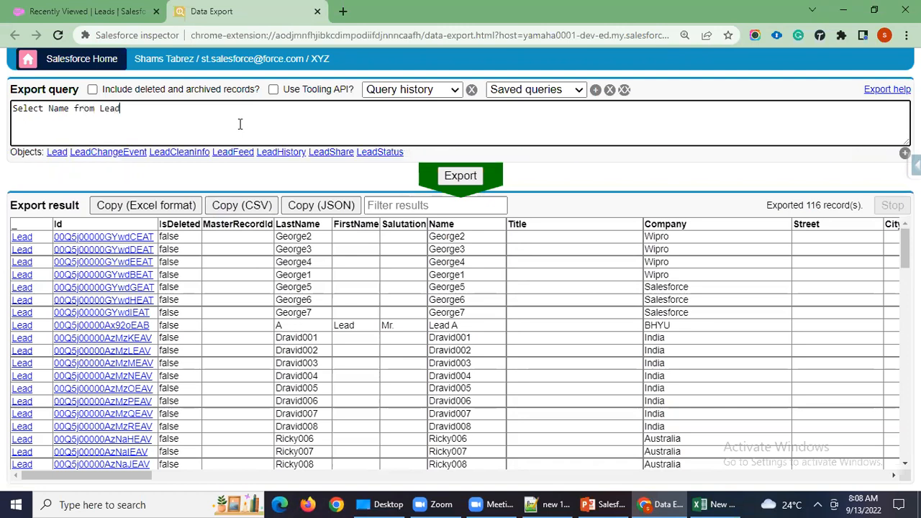
# Add the suggested Status field after Name in the Lead query and run the export
pyautogui.click(74, 108)
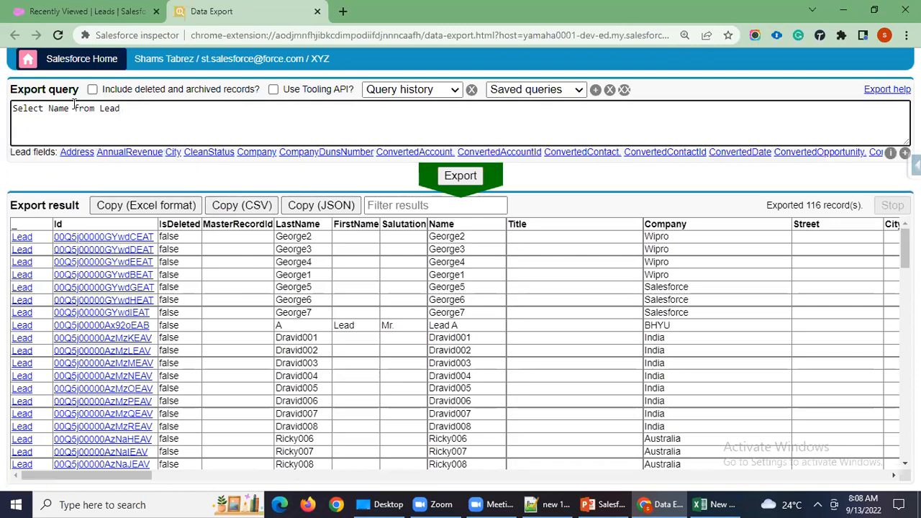
pyautogui.press('BackSpace')
pyautogui.write(', st')
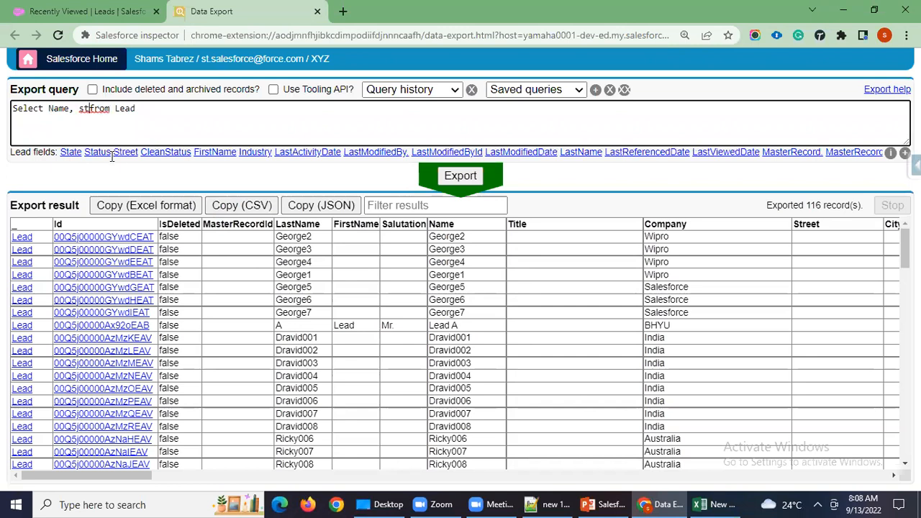
pyautogui.click(109, 153)
pyautogui.press('BackSpace')
pyautogui.press('BackSpace')
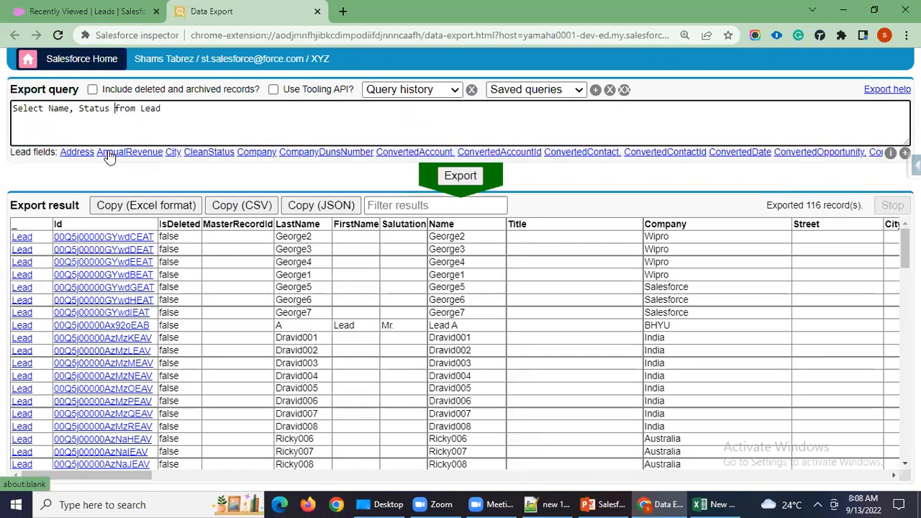
pyautogui.hotkey('ctrl', 'Return')
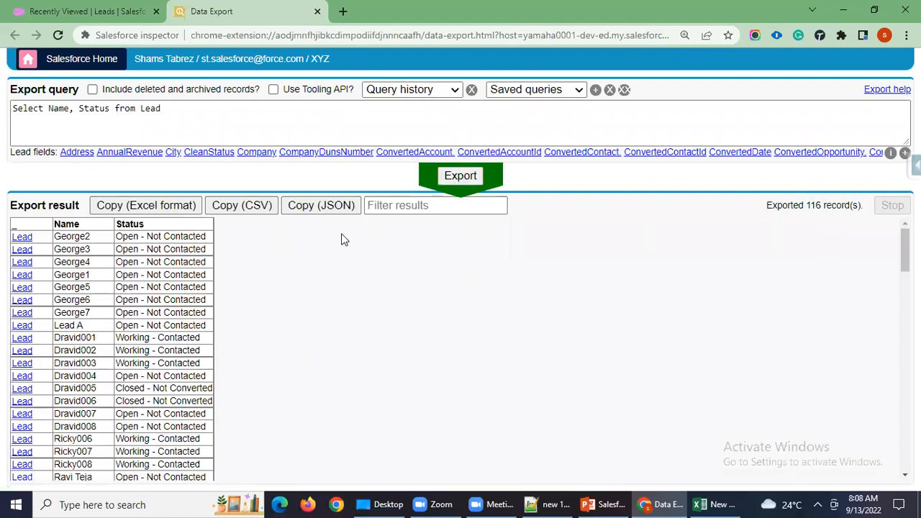
# Copy the export result as JSON, switch to Notepad++ and set the empty document's language to JSON
pyautogui.click(336, 208)
pyautogui.click(558, 504)
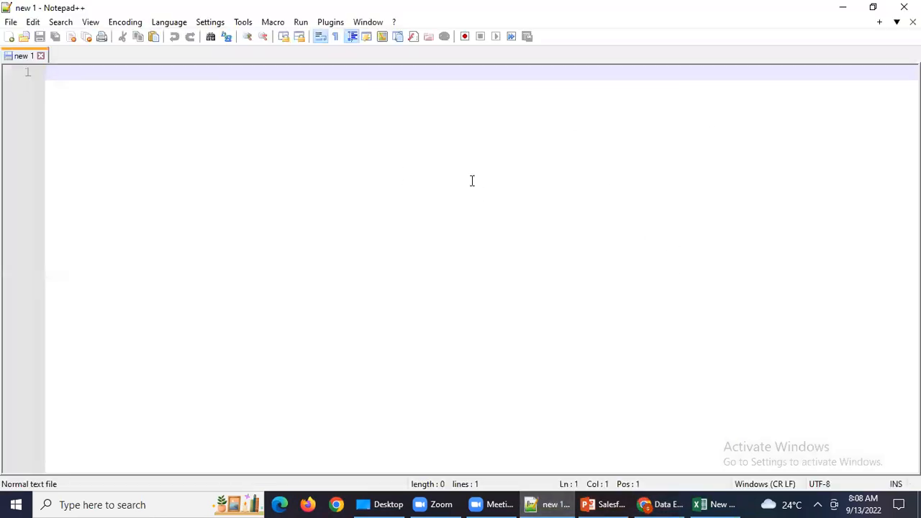
pyautogui.click(184, 23)
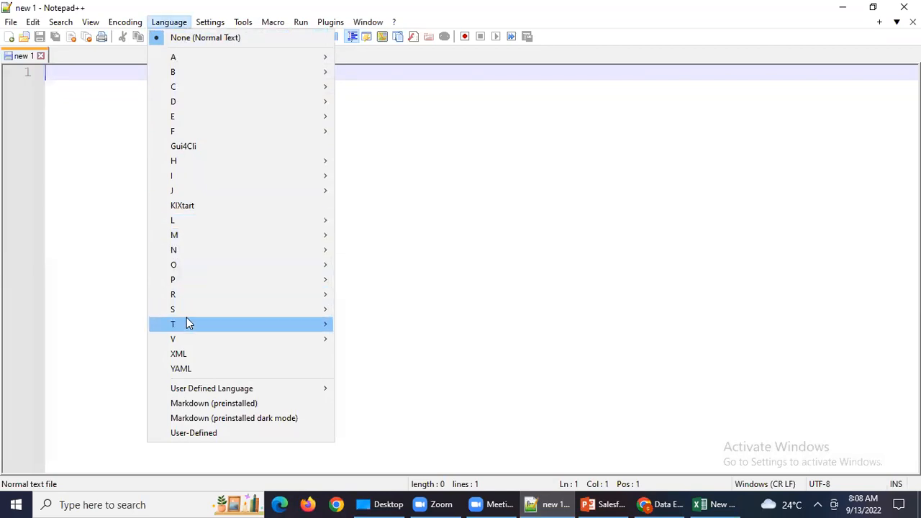
pyautogui.moveTo(258, 194)
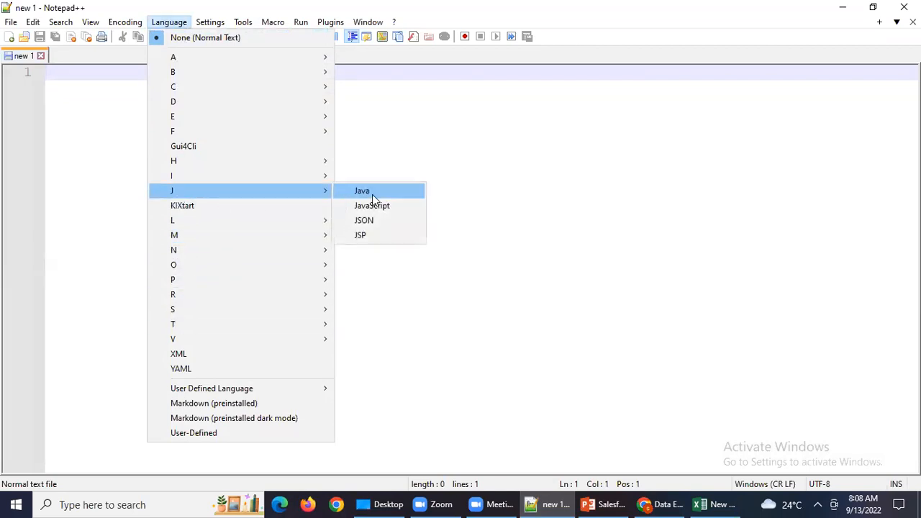
pyautogui.click(380, 219)
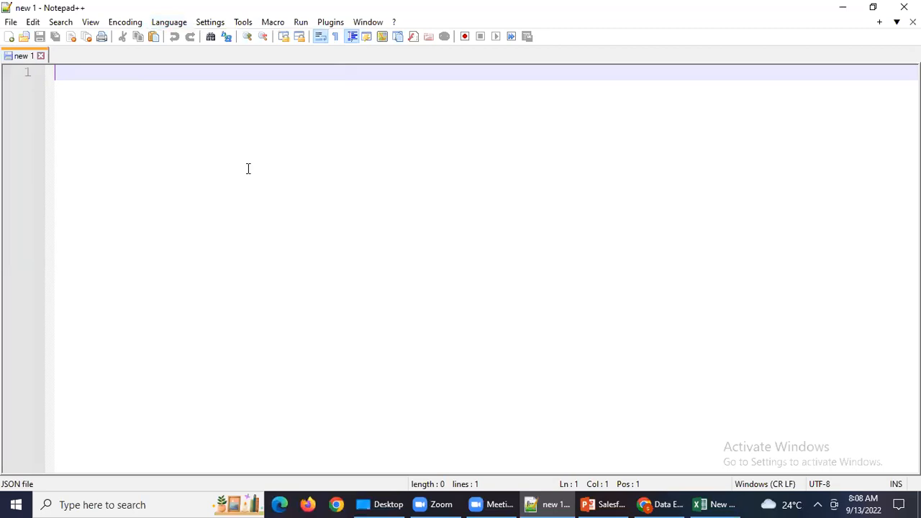
# Paste the copied Lead JSON into the document and go back to its first line
pyautogui.hotkey('ctrl', 'v')
pyautogui.scroll(8, 264, 228)
pyautogui.moveTo(913, 436); pyautogui.dragTo(913, 81)
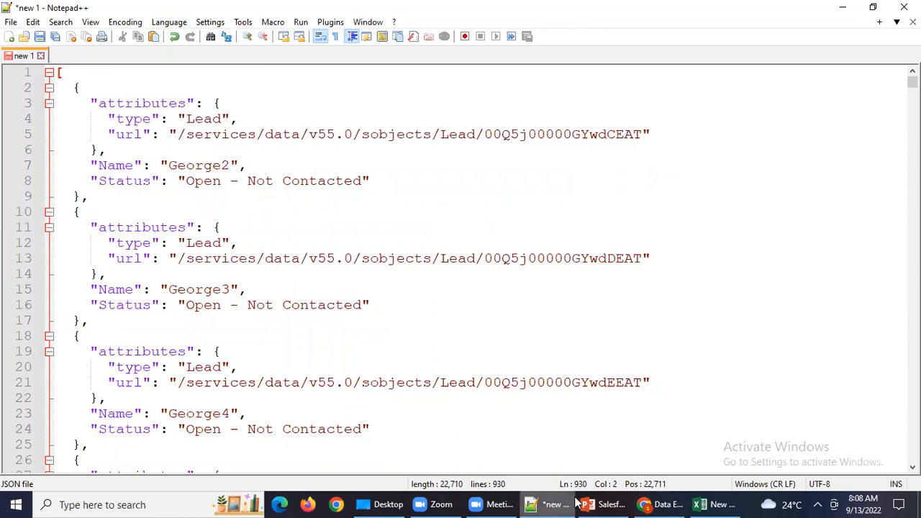
# Return to the Salesforce Leads page in the browser, open Salesforce Inspector's Data Import in a new tab and switch to it
pyautogui.click(657, 505)
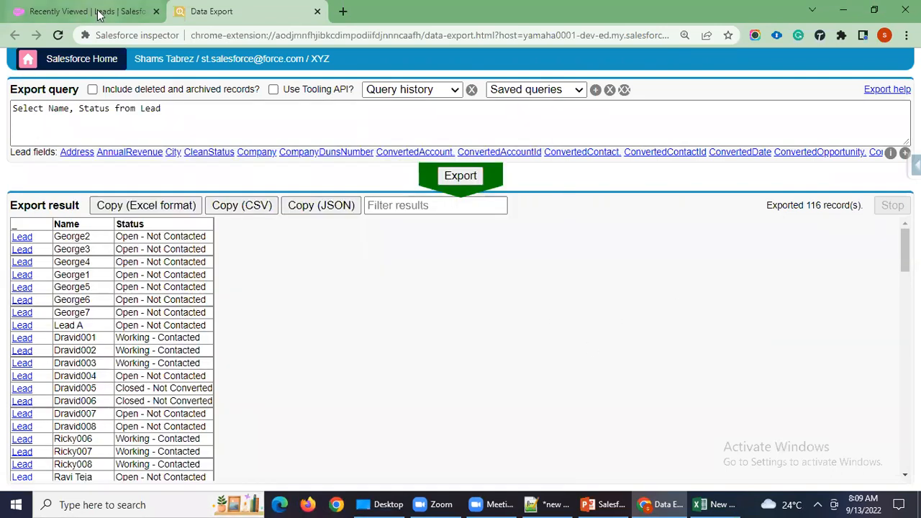
pyautogui.click(99, 13)
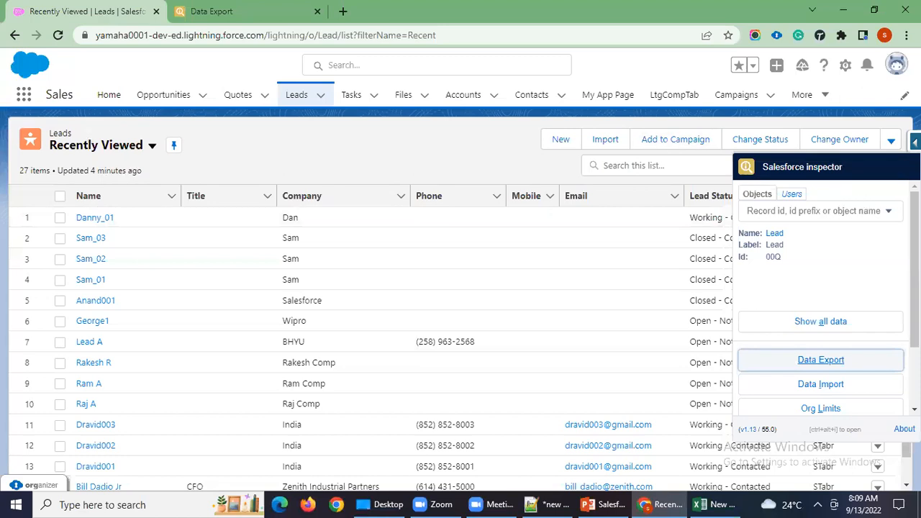
pyautogui.scroll(-1, 810, 334)
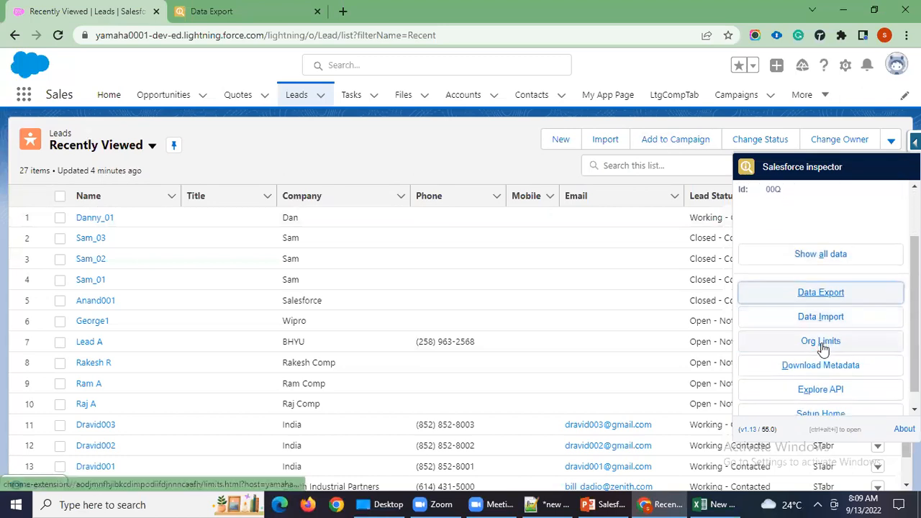
pyautogui.rightClick(822, 321)
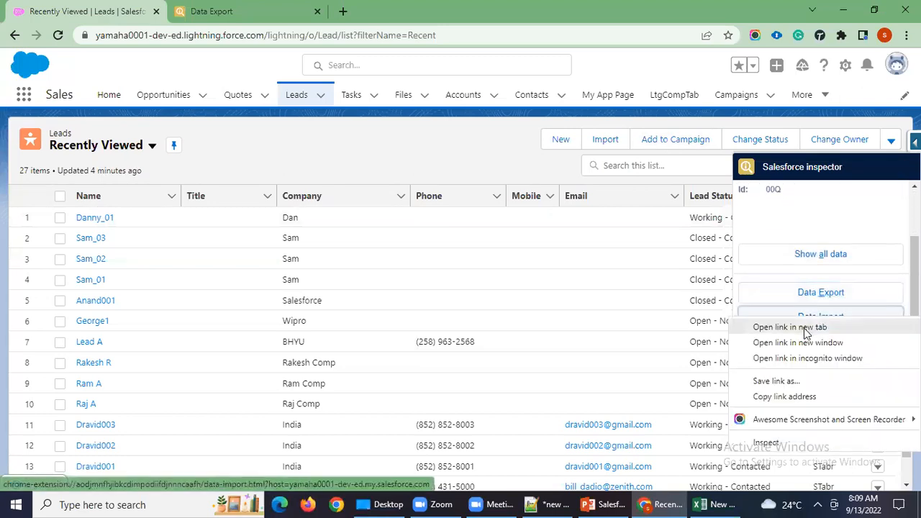
pyautogui.click(800, 327)
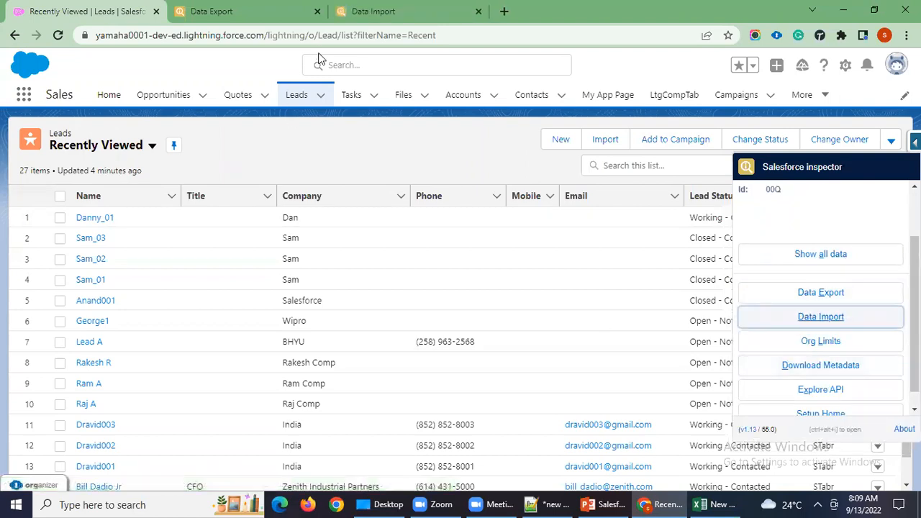
pyautogui.click(296, 11)
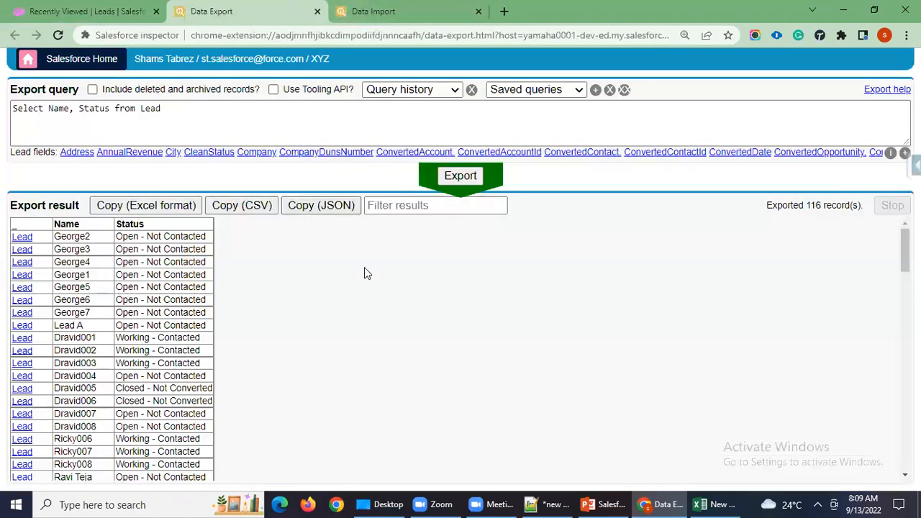
pyautogui.click(391, 11)
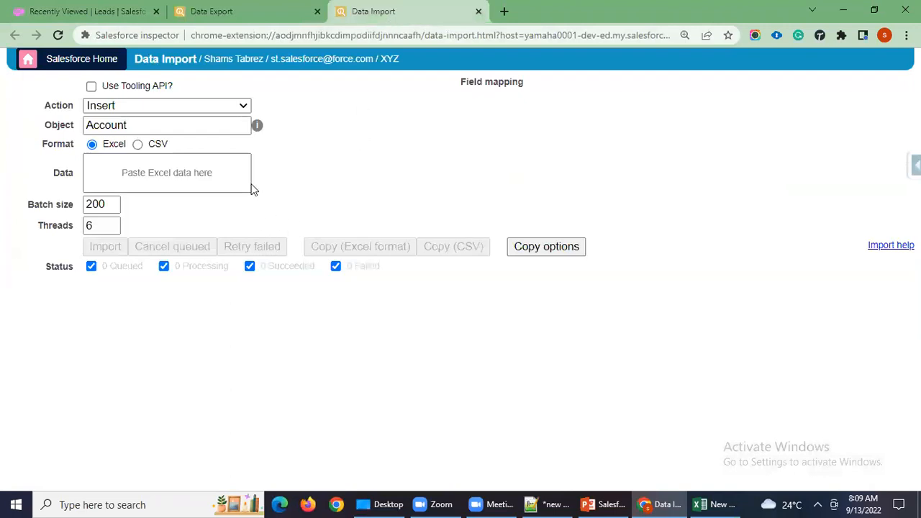
# Review the available import actions, keep Insert, and set the import object to Lead
pyautogui.click(241, 106)
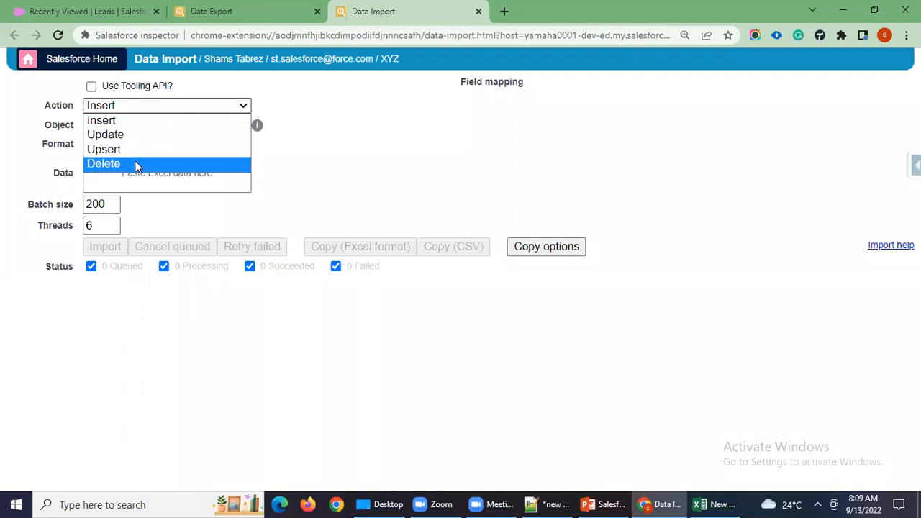
pyautogui.click(481, 180)
pyautogui.moveTo(190, 127); pyautogui.dragTo(3, 87)
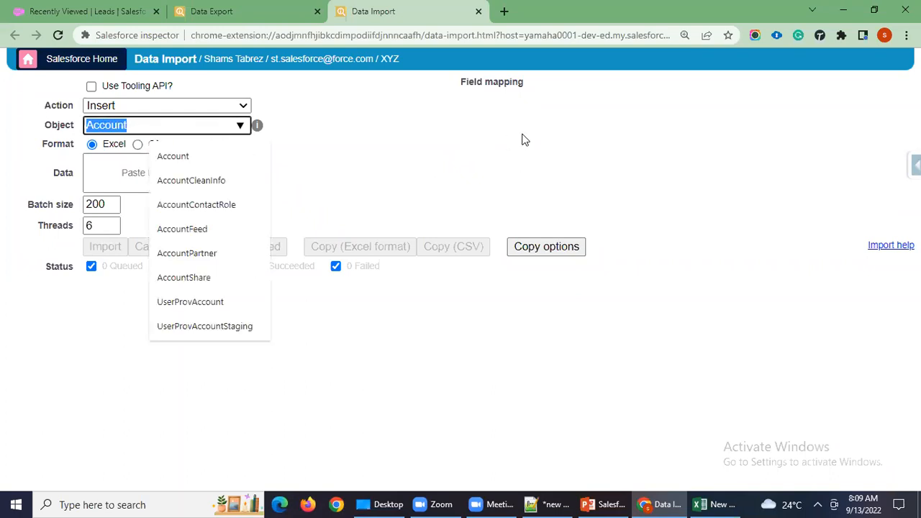
pyautogui.write('Lead')
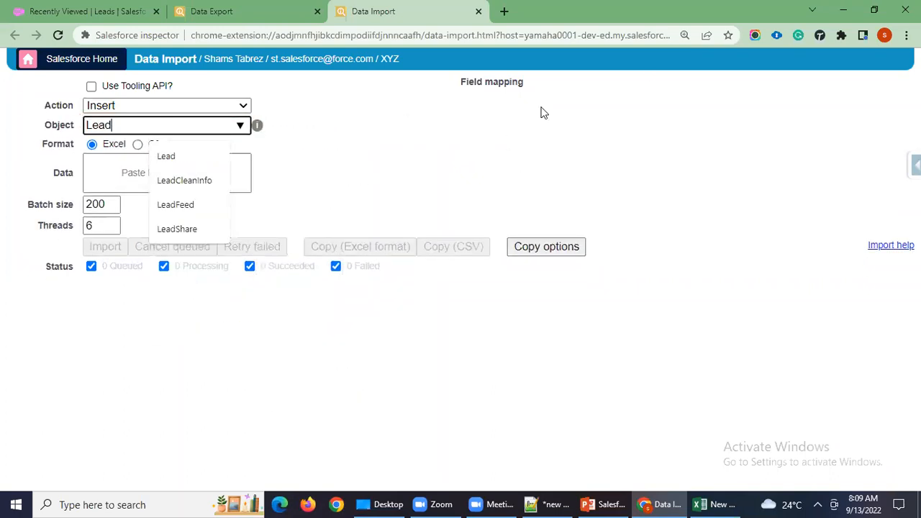
pyautogui.click(161, 160)
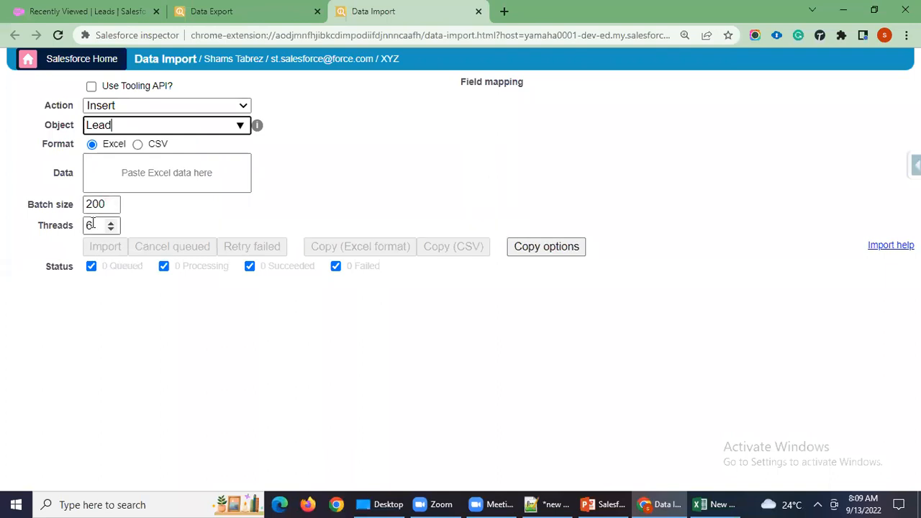
# Try other batch size and thread values, going up to 7 threads, and set them back to 200 and 6
pyautogui.click(111, 208)
pyautogui.click(110, 203)
pyautogui.click(111, 208)
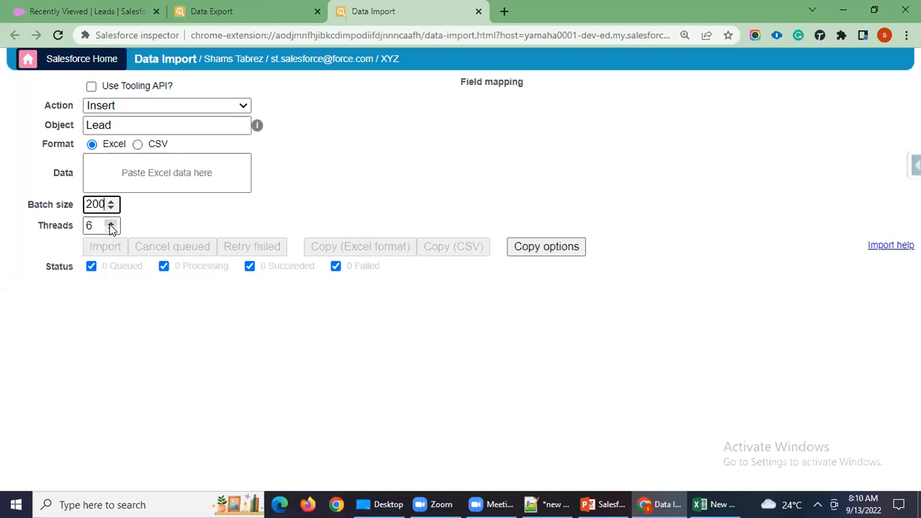
pyautogui.click(112, 225)
pyautogui.click(111, 230)
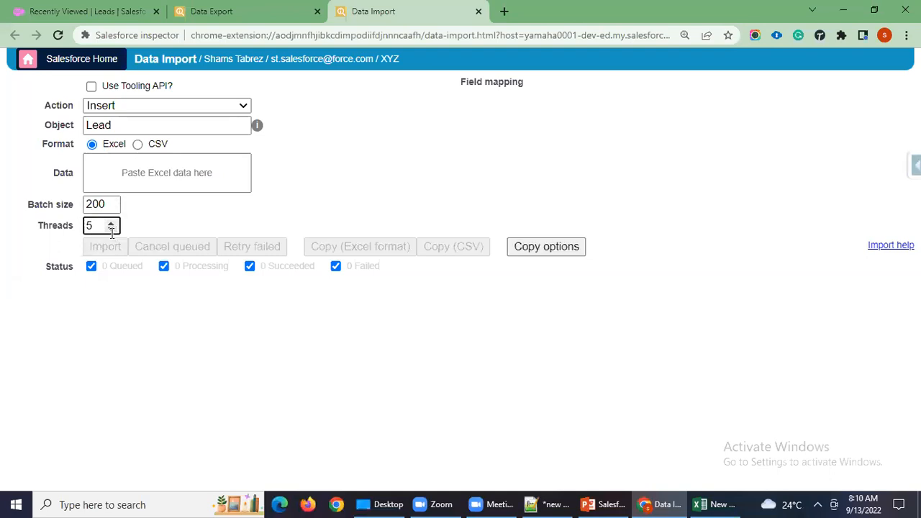
pyautogui.click(110, 230)
pyautogui.click(111, 223)
pyautogui.click(111, 223)
pyautogui.click(111, 223)
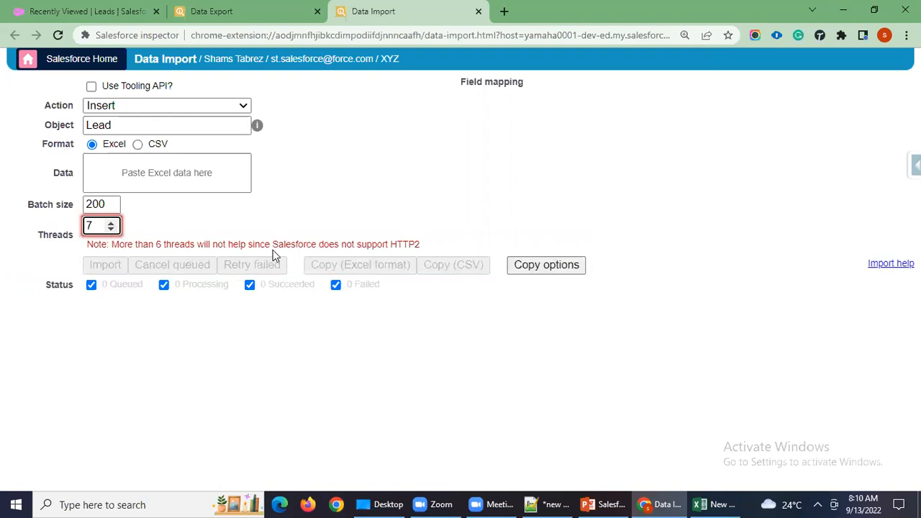
pyautogui.click(111, 229)
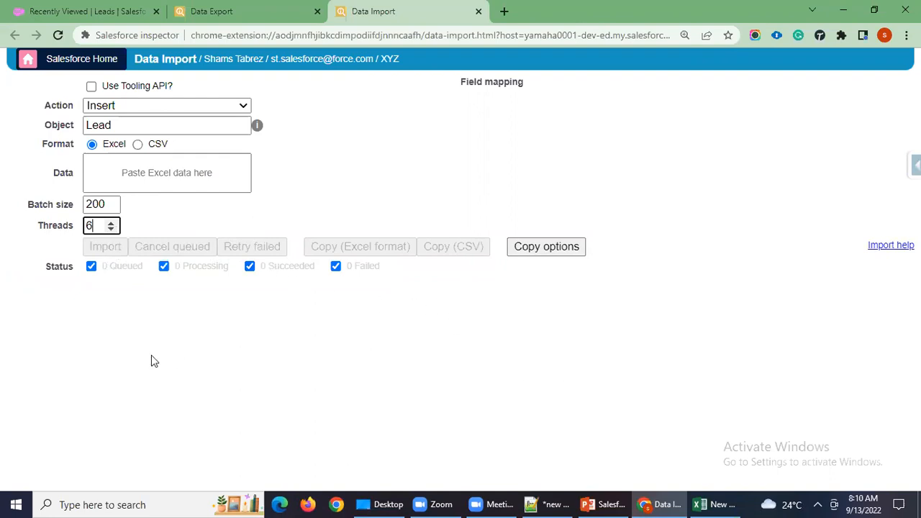
# Check the Salesforce Leads page, switch to the Excel worksheet and go to the header row of the exported leads
pyautogui.click(105, 6)
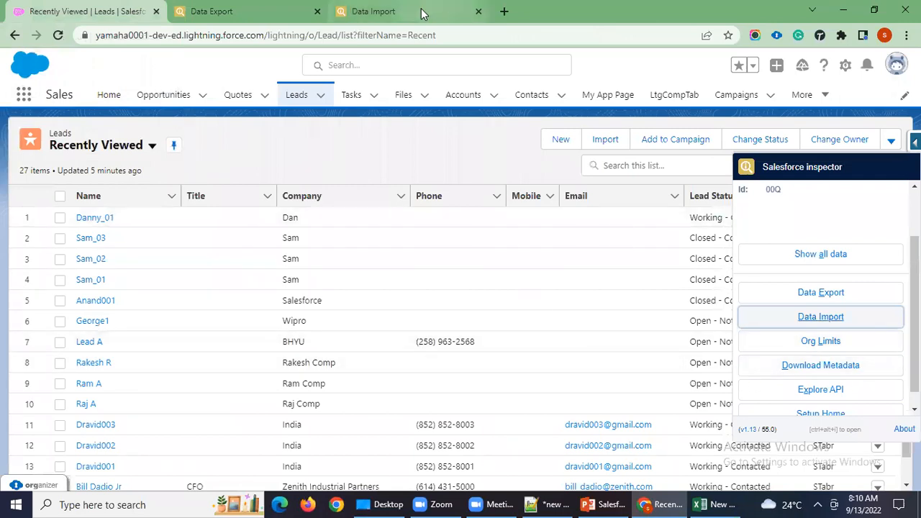
pyautogui.click(719, 505)
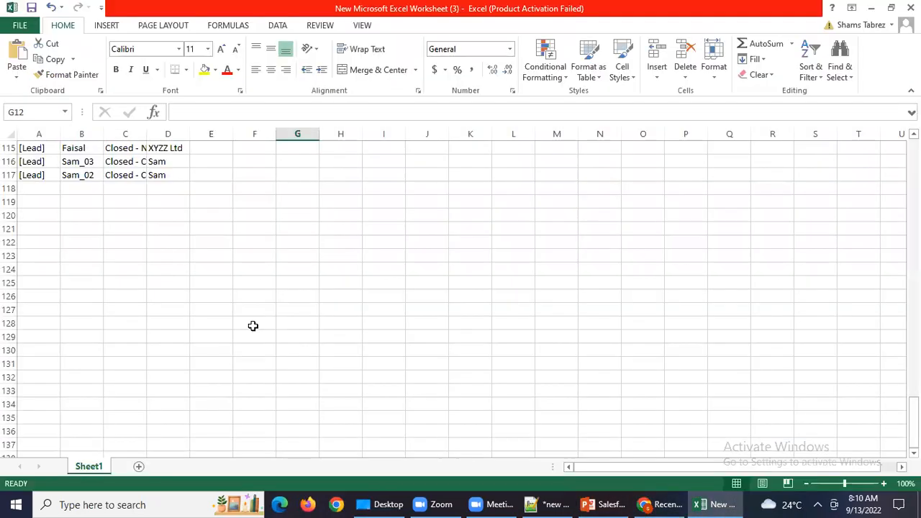
pyautogui.scroll(20, 194, 291)
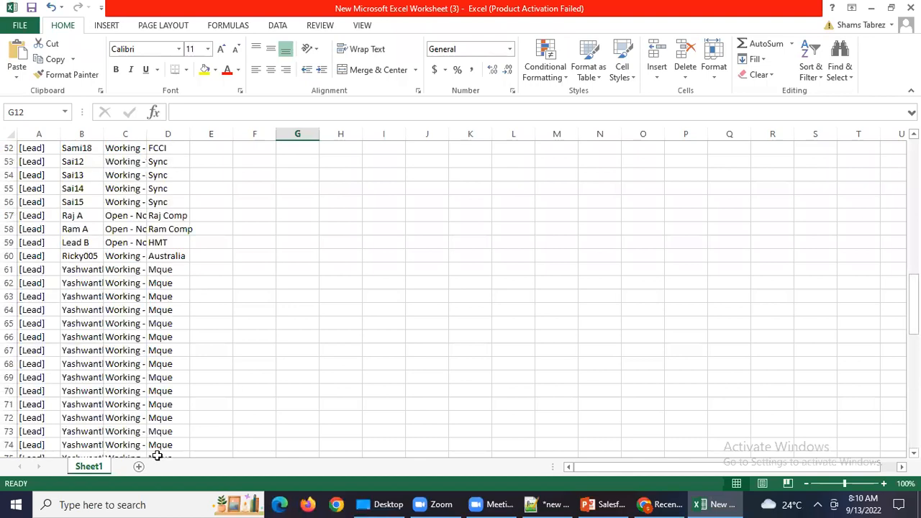
pyautogui.scroll(10, 149, 298)
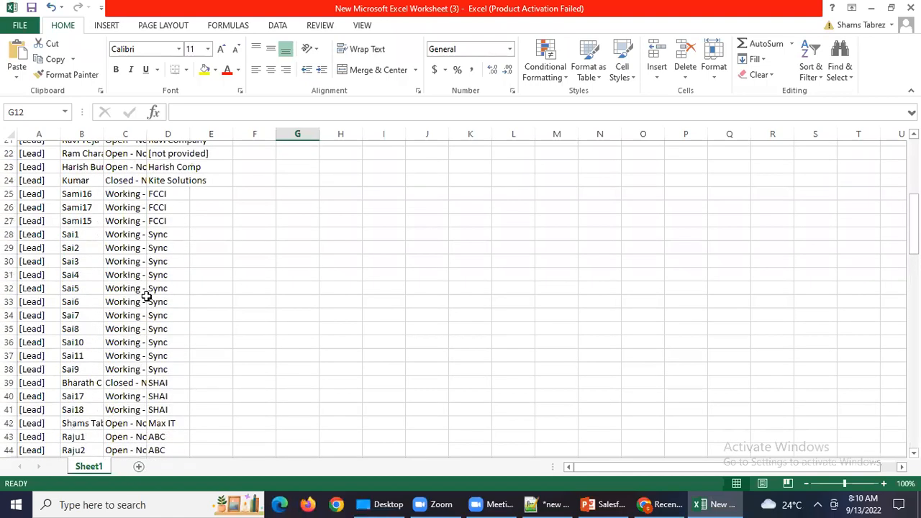
pyautogui.scroll(7, 237, 194)
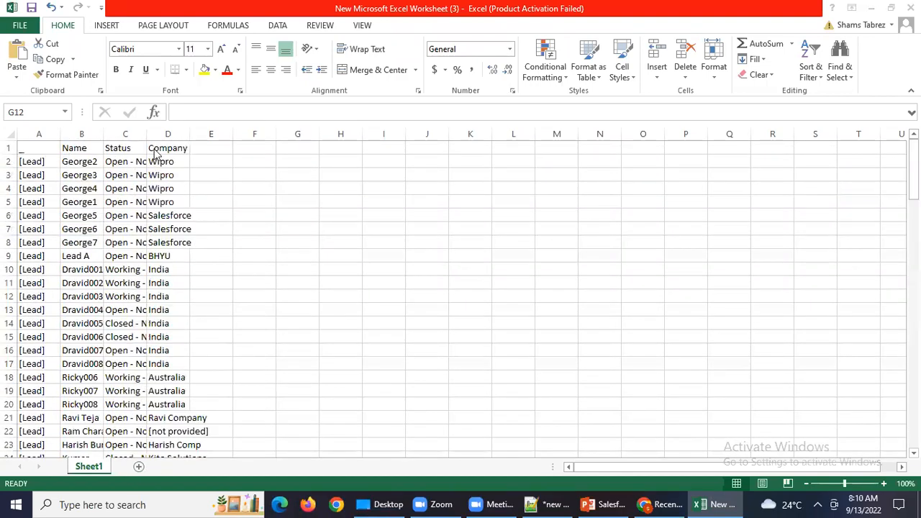
# Add a new worksheet and enter the headers Name, Company and Status in A1 to C1
pyautogui.click(139, 467)
pyautogui.write('Name')
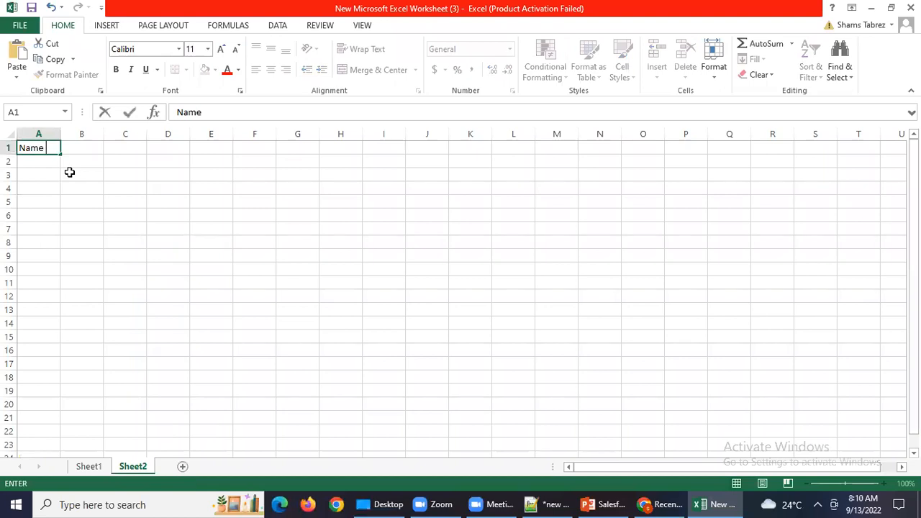
pyautogui.press('Tab')
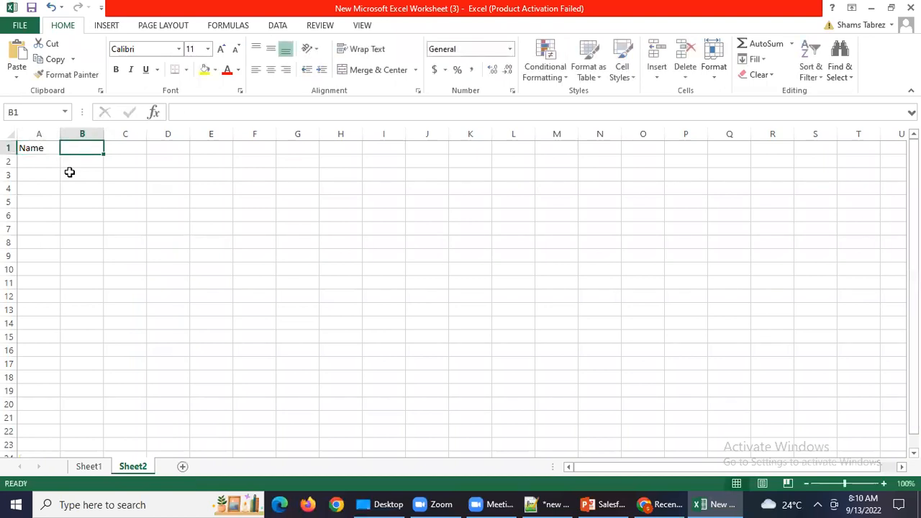
pyautogui.write('Company')
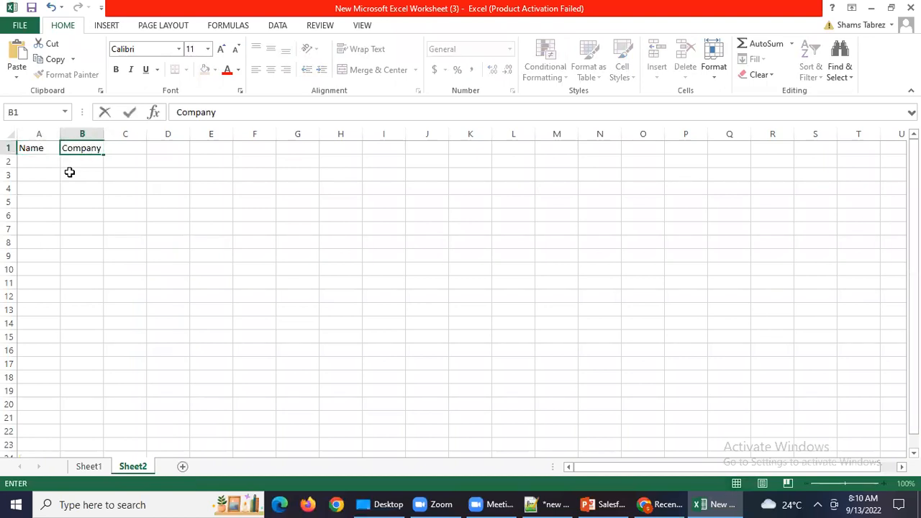
pyautogui.press('Tab')
pyautogui.write('St')
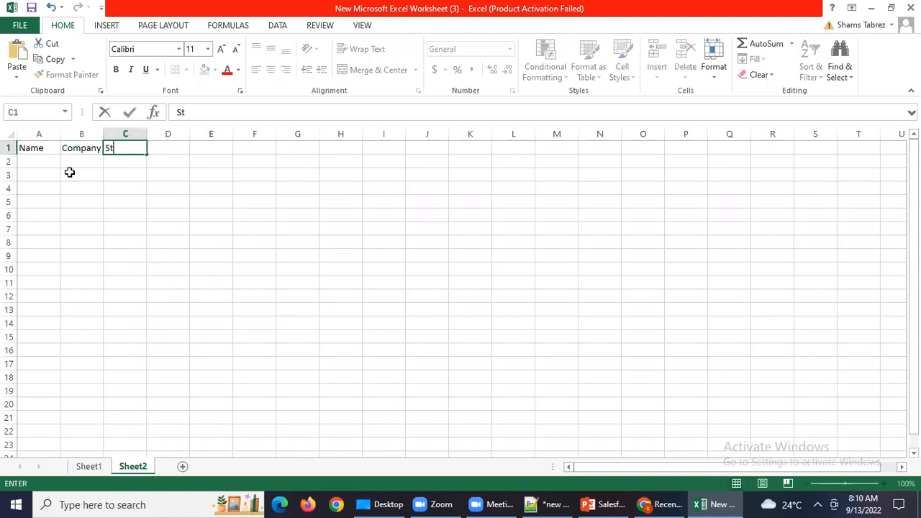
pyautogui.write('atus')
# Enter a sample lead name ending in 01 in A2 and fill the numbered series down to A5
pyautogui.click(44, 166)
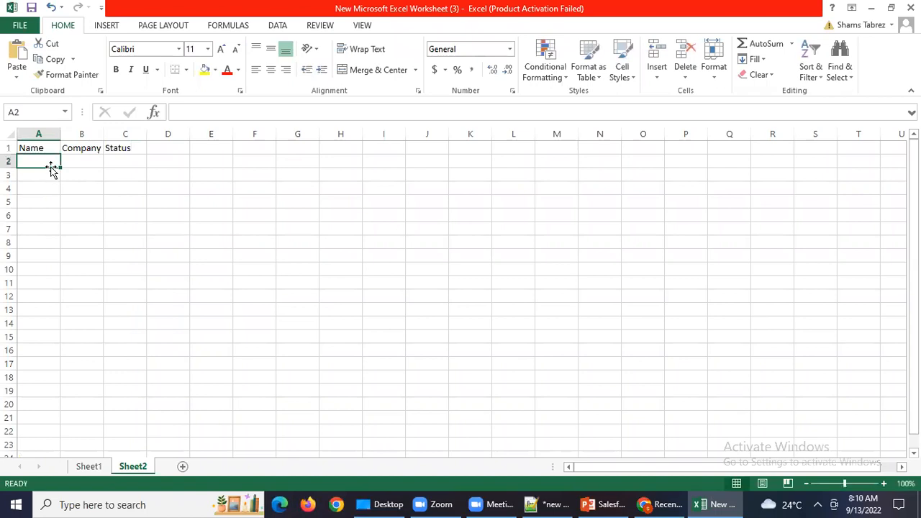
pyautogui.doubleClick(48, 163)
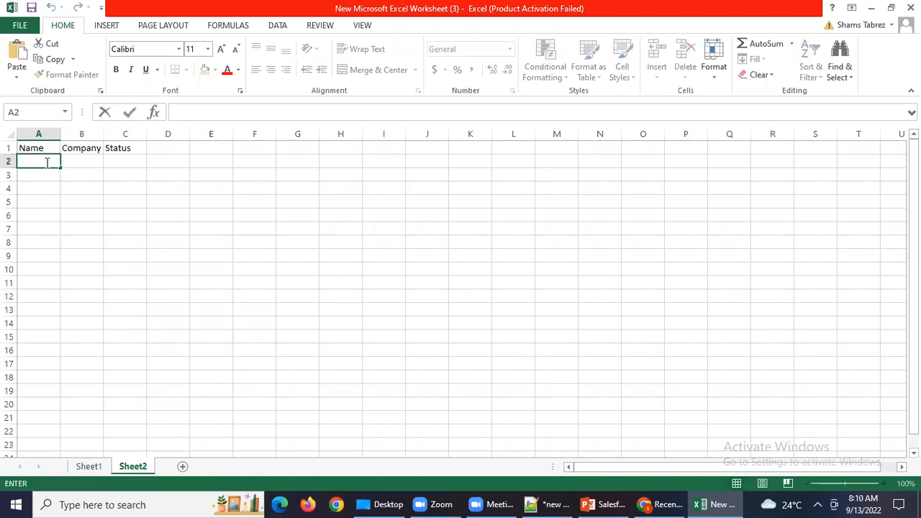
pyautogui.write('David01')
pyautogui.click(64, 185)
pyautogui.click(51, 163)
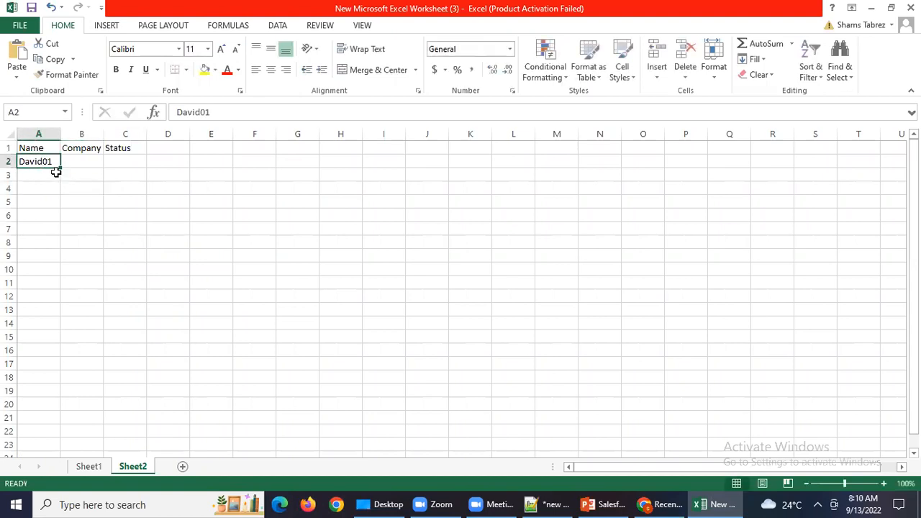
pyautogui.moveTo(61, 168); pyautogui.dragTo(67, 214)
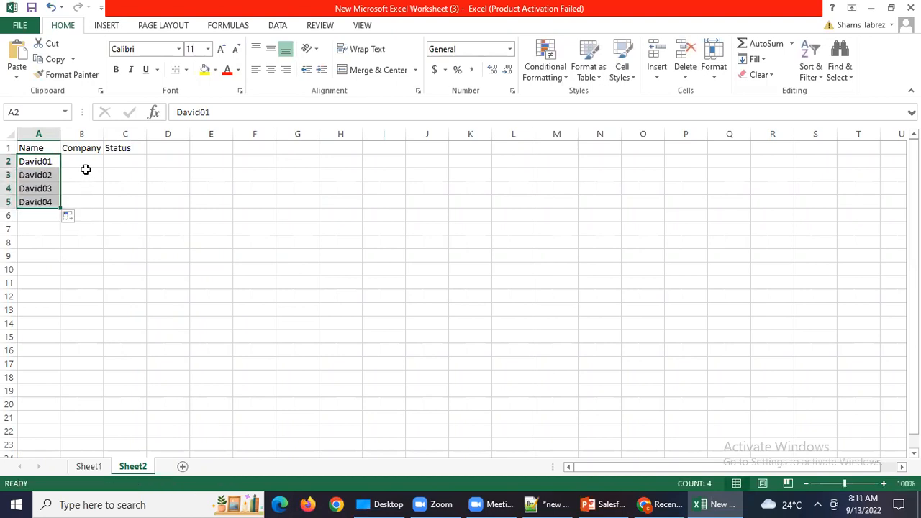
# Enter SFDC as the first lead's company in B2 and leave its Status cell empty
pyautogui.click(86, 160)
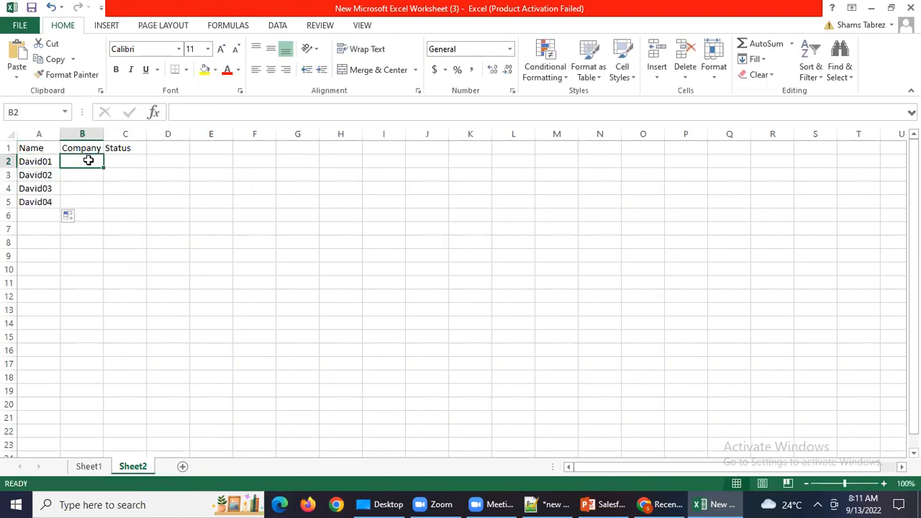
pyautogui.write('SFDC')
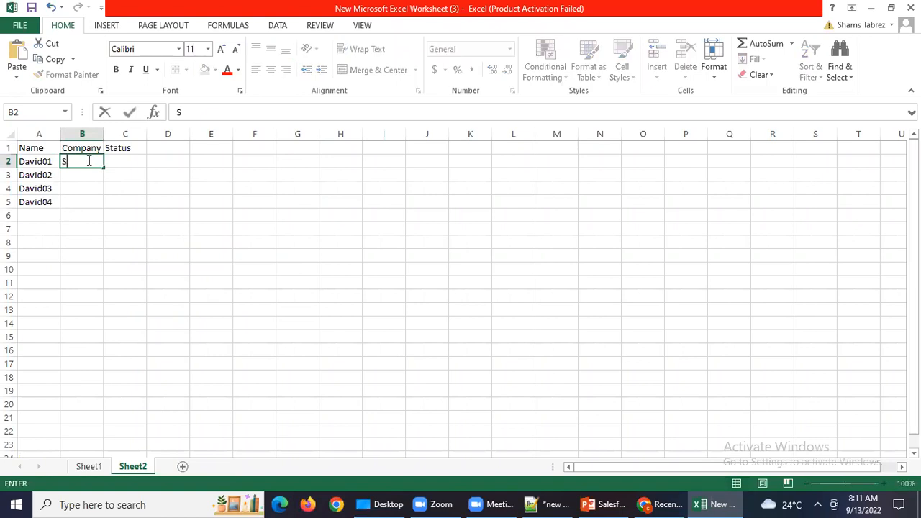
pyautogui.click(130, 159)
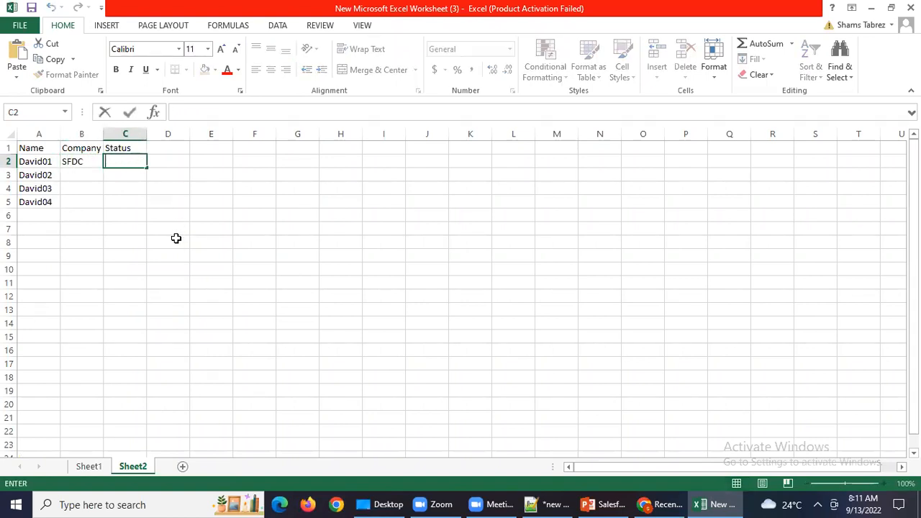
pyautogui.write('We')
pyautogui.press('BackSpace')
# Copy the status text Open - Not Contacted from C2 of Sheet1 and paste it into C2 of Sheet2
pyautogui.click(90, 467)
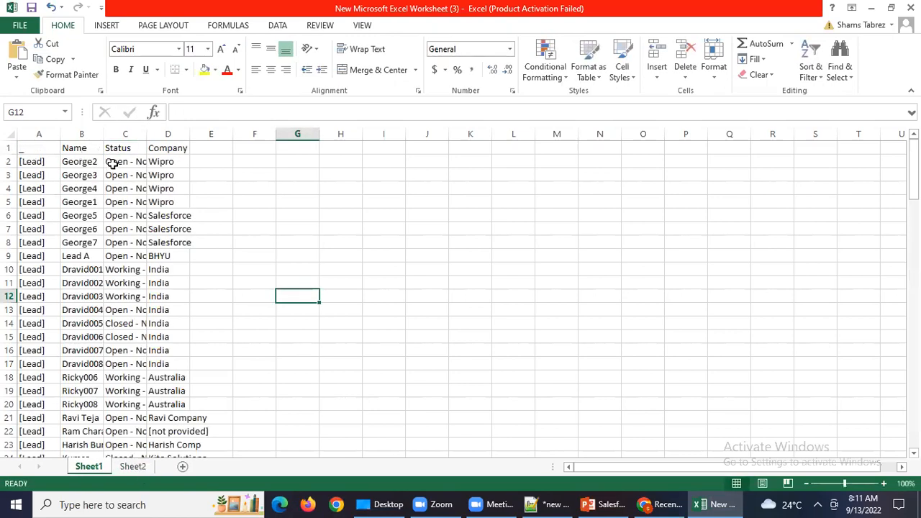
pyautogui.click(113, 164)
pyautogui.moveTo(282, 111); pyautogui.dragTo(154, 156)
pyautogui.hotkey('ctrl', 'c')
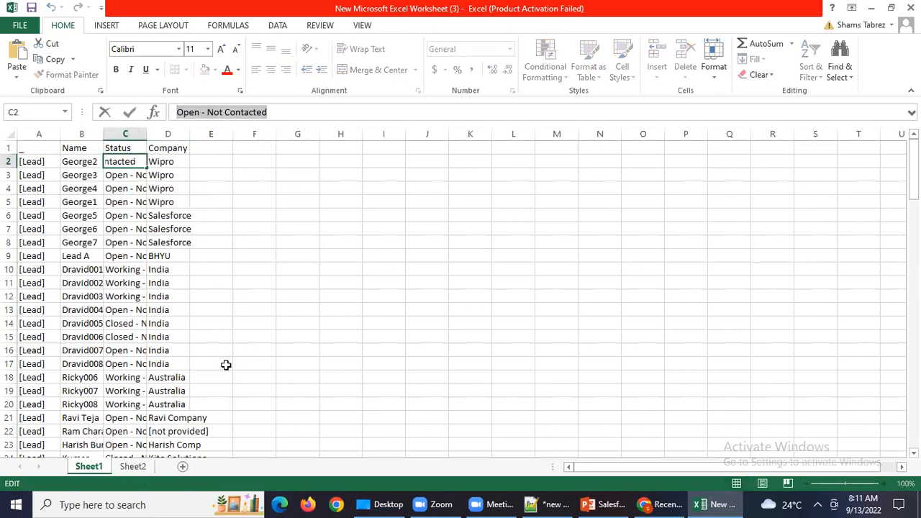
pyautogui.click(132, 467)
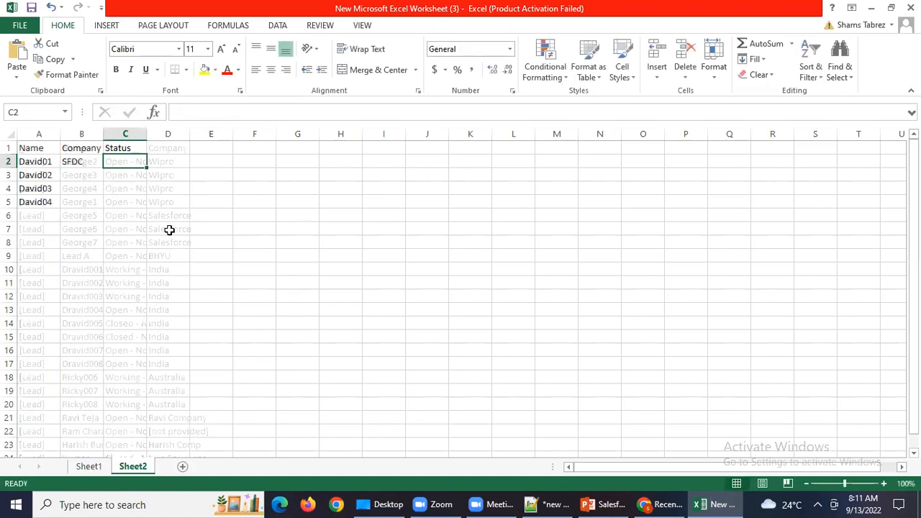
pyautogui.doubleClick(124, 164)
pyautogui.hotkey('ctrl', 'v')
# Fill the first lead's company and status down to row 5 and widen the Company and Status columns
pyautogui.click(97, 163)
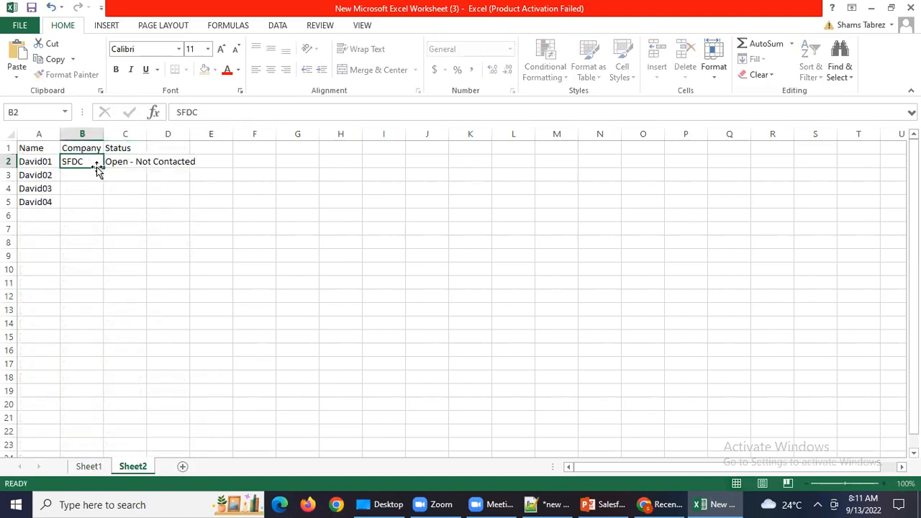
pyautogui.moveTo(103, 168); pyautogui.dragTo(107, 210)
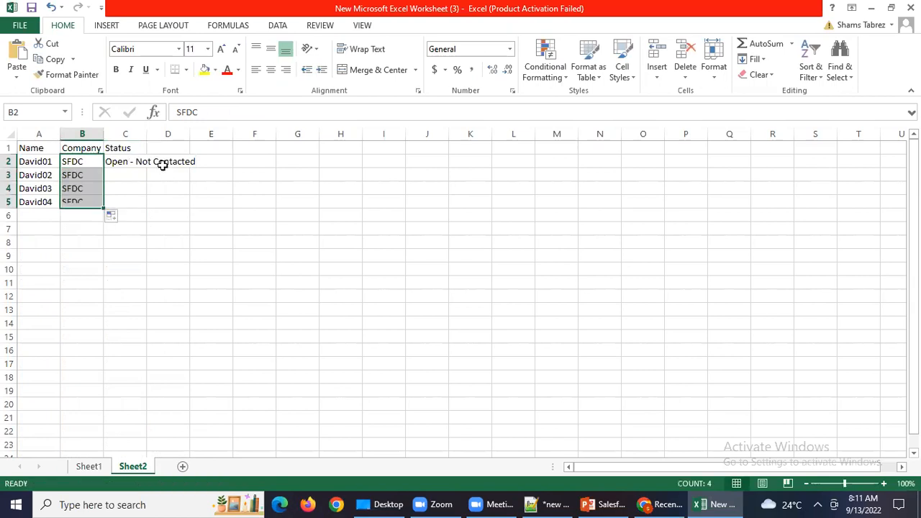
pyautogui.click(146, 164)
pyautogui.moveTo(148, 166); pyautogui.dragTo(148, 208)
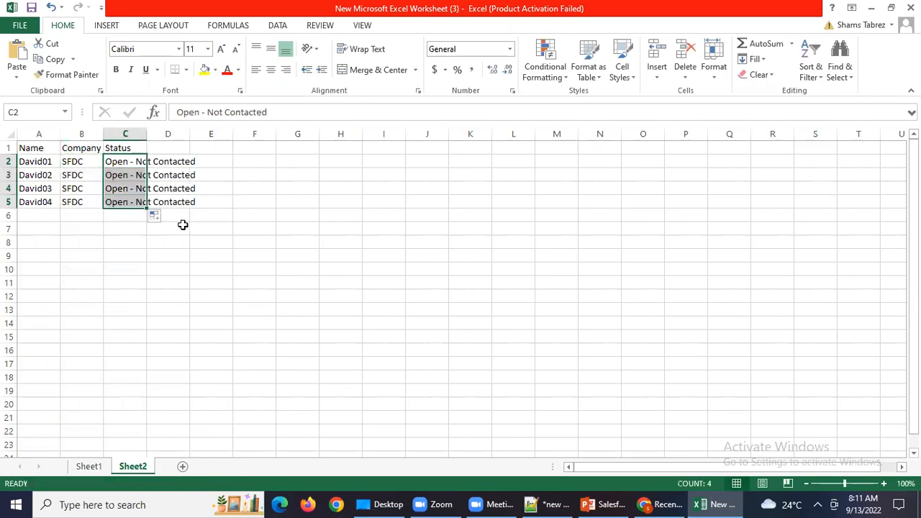
pyautogui.moveTo(147, 135); pyautogui.dragTo(211, 134)
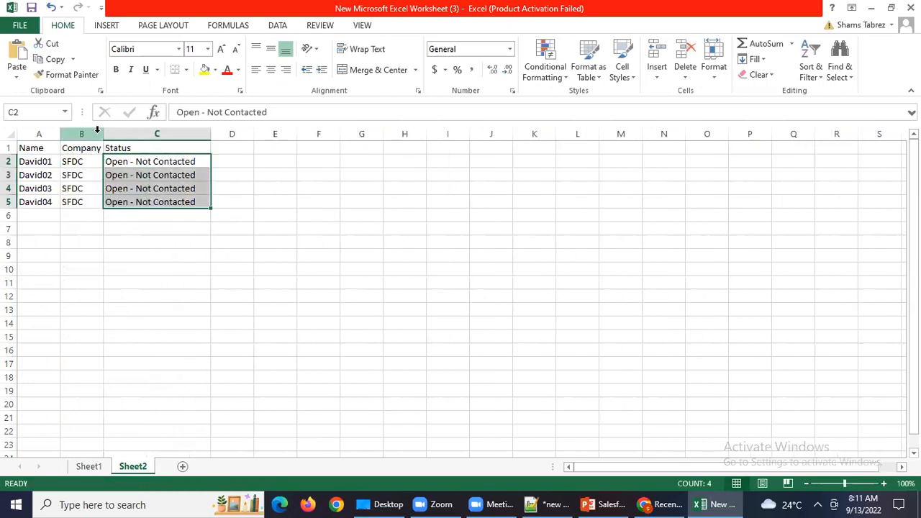
pyautogui.moveTo(106, 129); pyautogui.dragTo(183, 129)
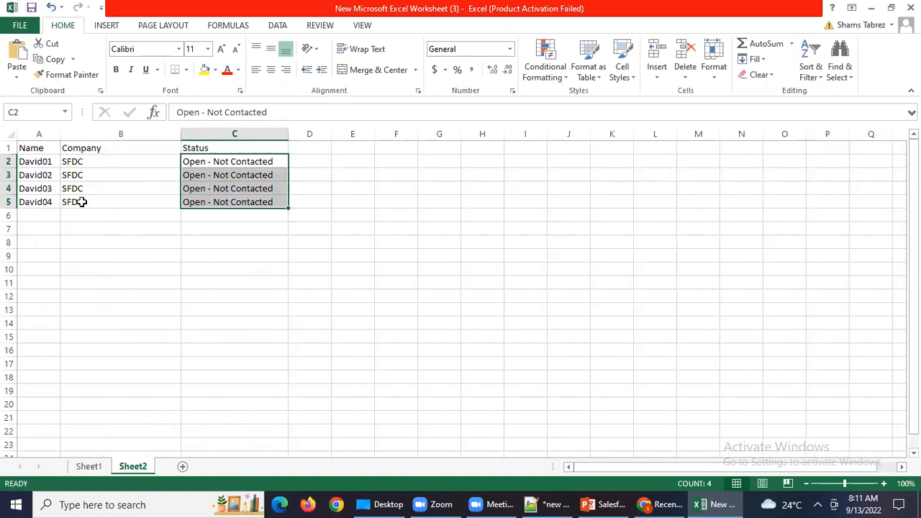
# Copy the whole lead table A1:C5 and return to the Data Import page in the browser, closing the Data Export tab
pyautogui.click(44, 150)
pyautogui.hotkey('ctrl', 'a')
pyautogui.hotkey('ctrl', 'c')
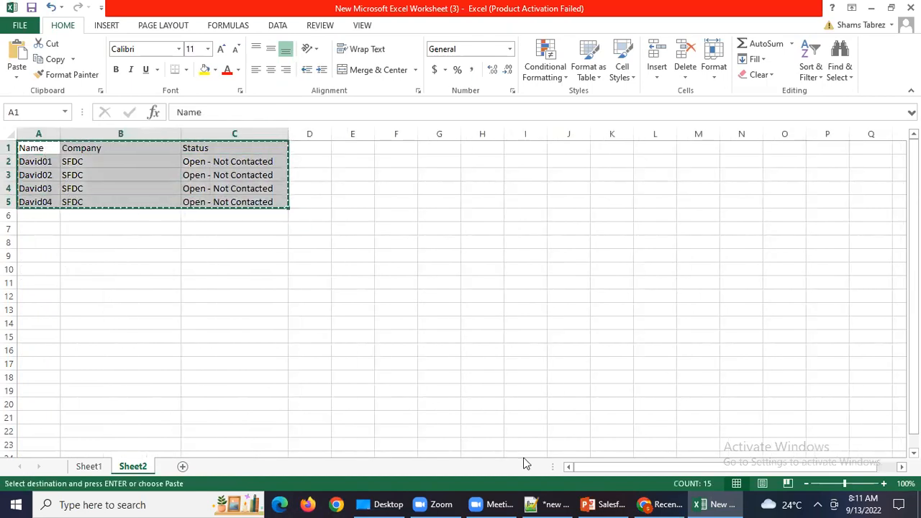
pyautogui.click(663, 505)
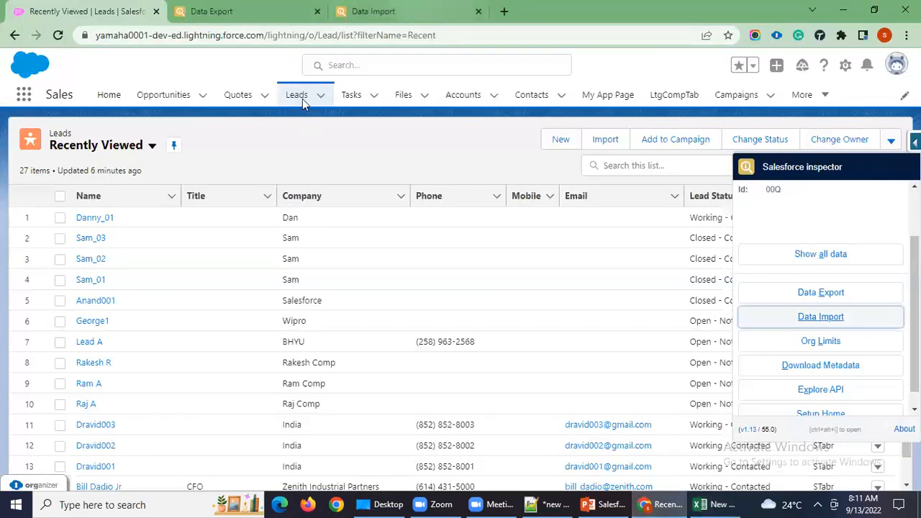
pyautogui.click(318, 11)
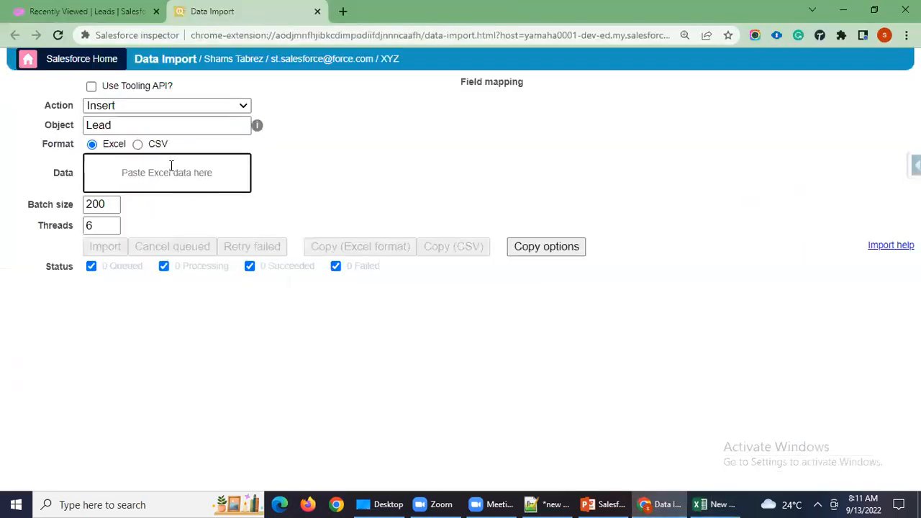
# Paste the copied lead table as the import data and map its Name column to the LastName field
pyautogui.hotkey('ctrl', 'v')
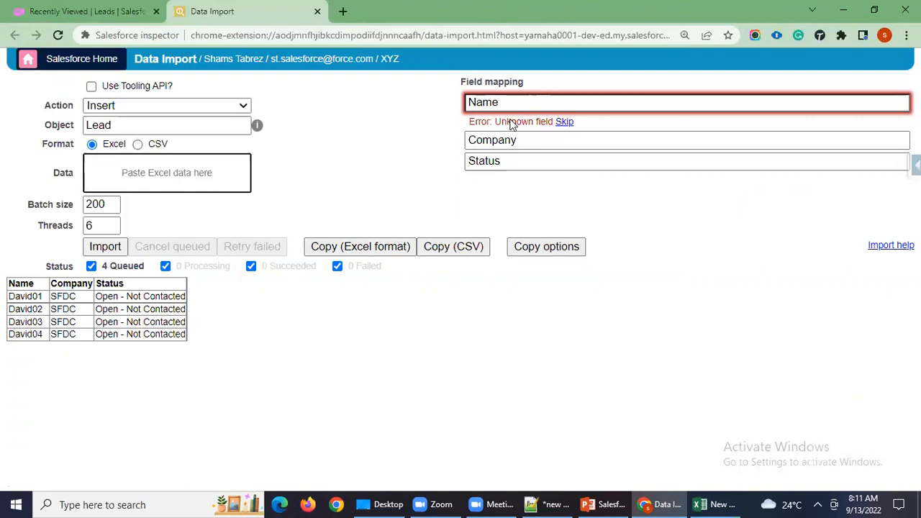
pyautogui.click(538, 103)
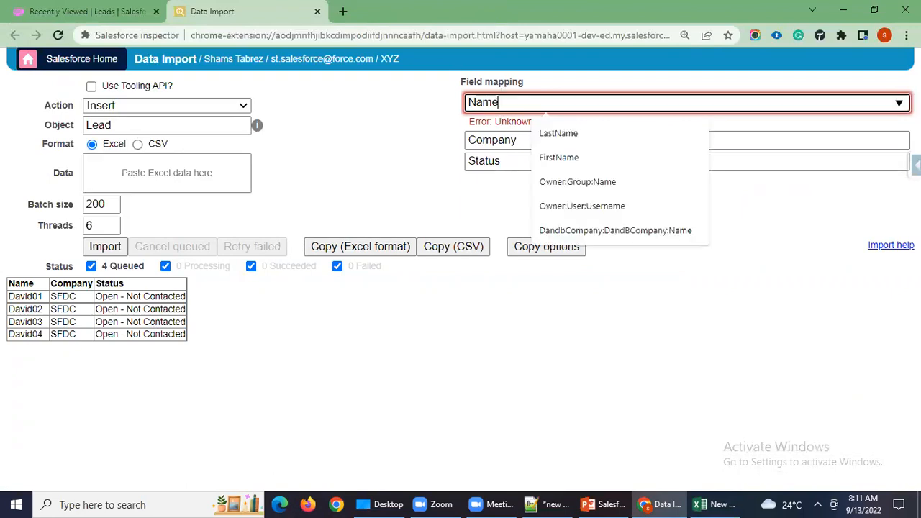
pyautogui.click(619, 131)
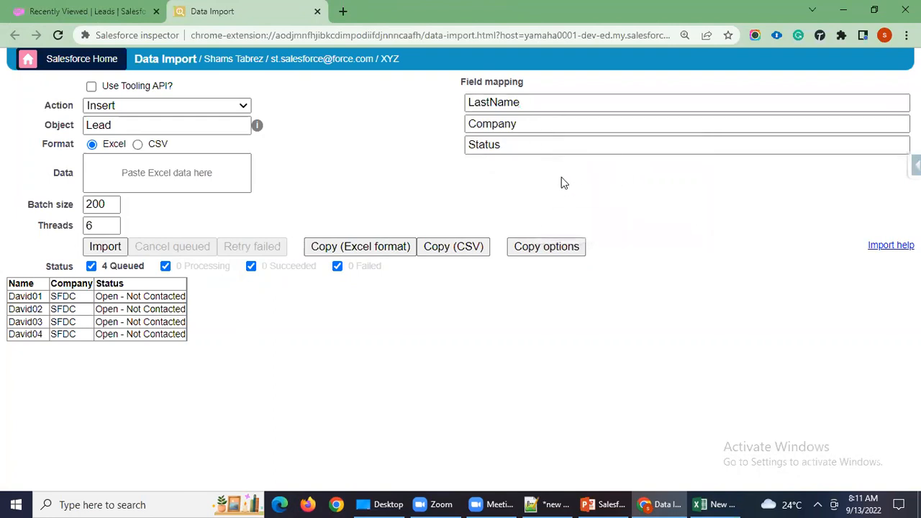
pyautogui.click(534, 148)
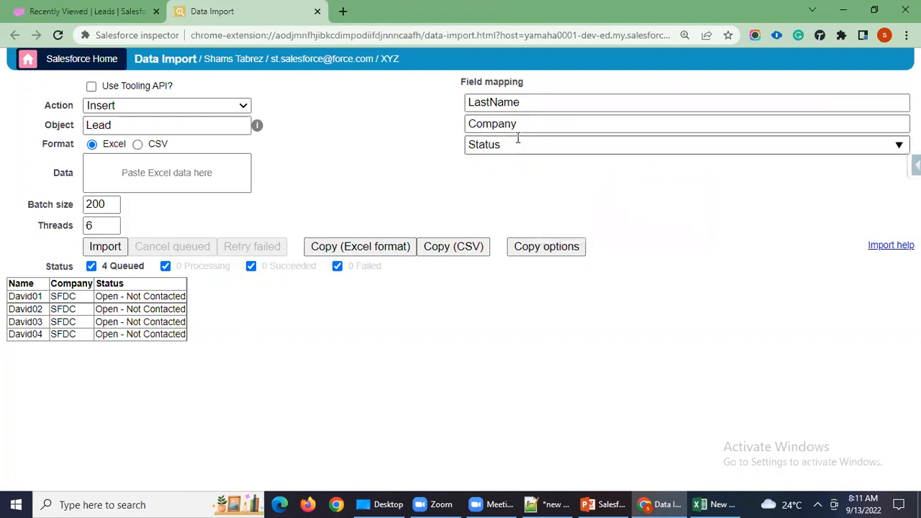
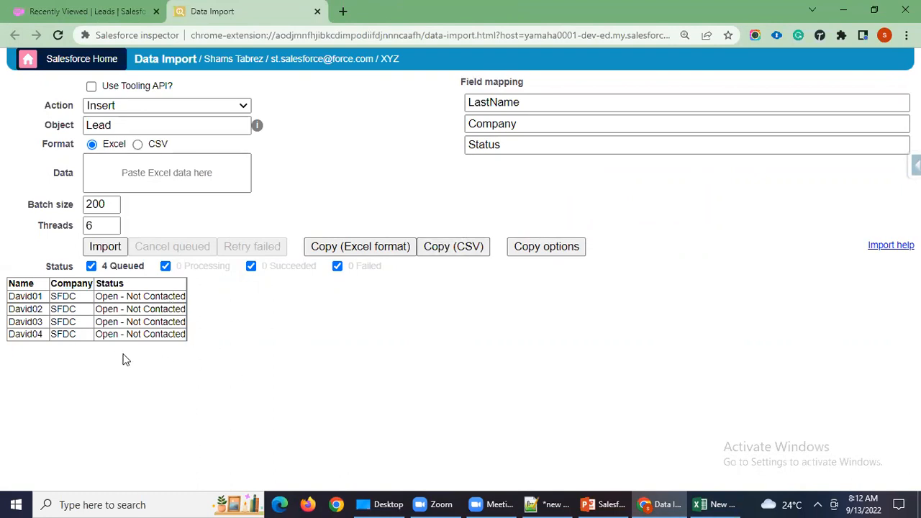
# Run the import of the queued leads into Salesforce and confirm it
pyautogui.click(105, 248)
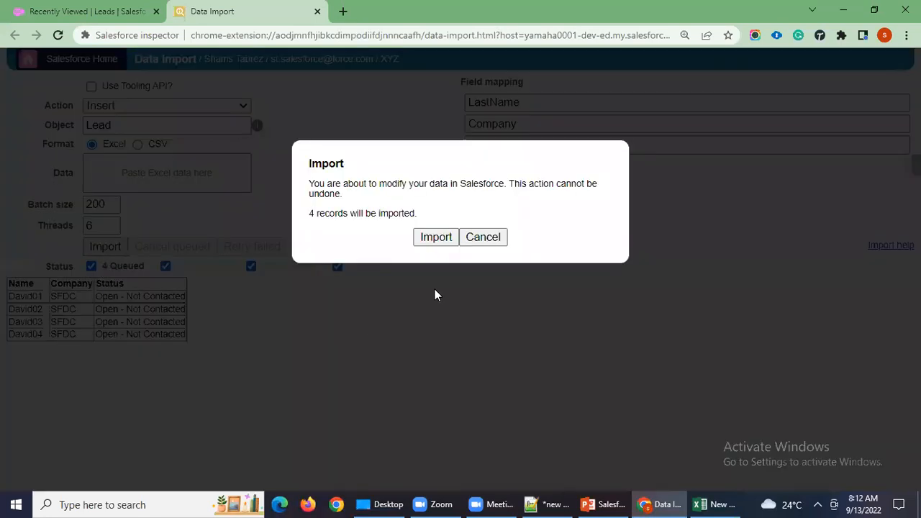
pyautogui.click(436, 238)
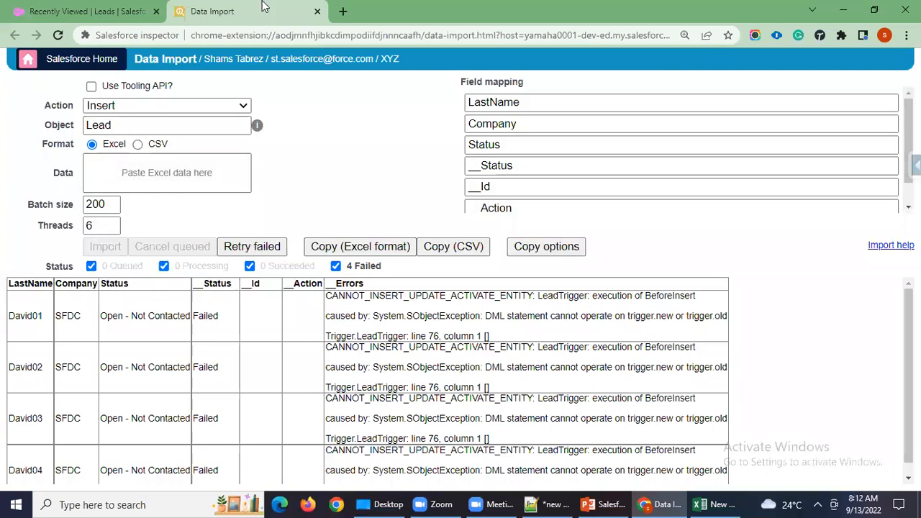
# From the Leads list, open the Lead object's setup page and the Setup home in separate tabs
pyautogui.click(79, 11)
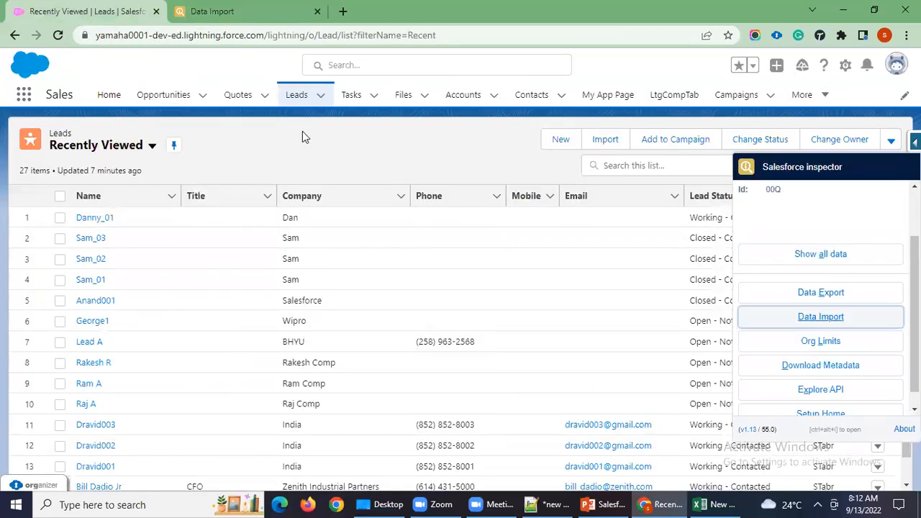
pyautogui.click(846, 68)
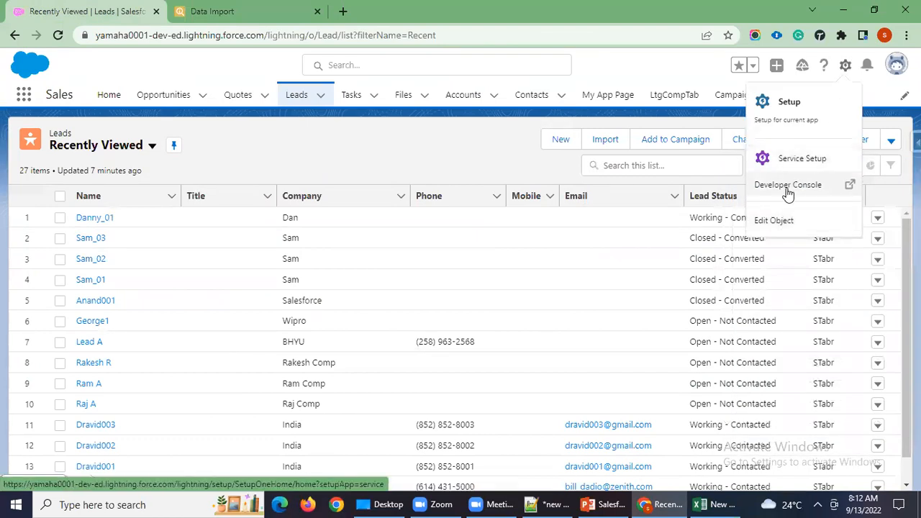
pyautogui.click(778, 221)
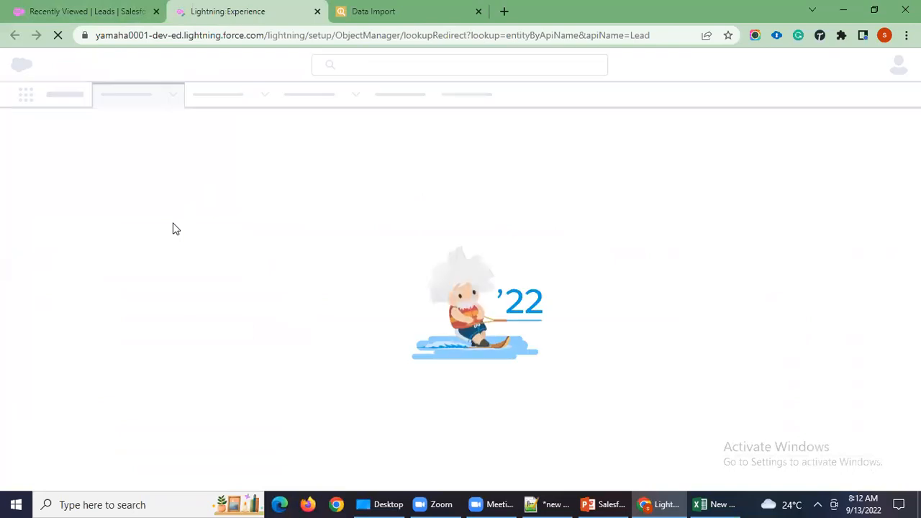
pyautogui.click(84, 15)
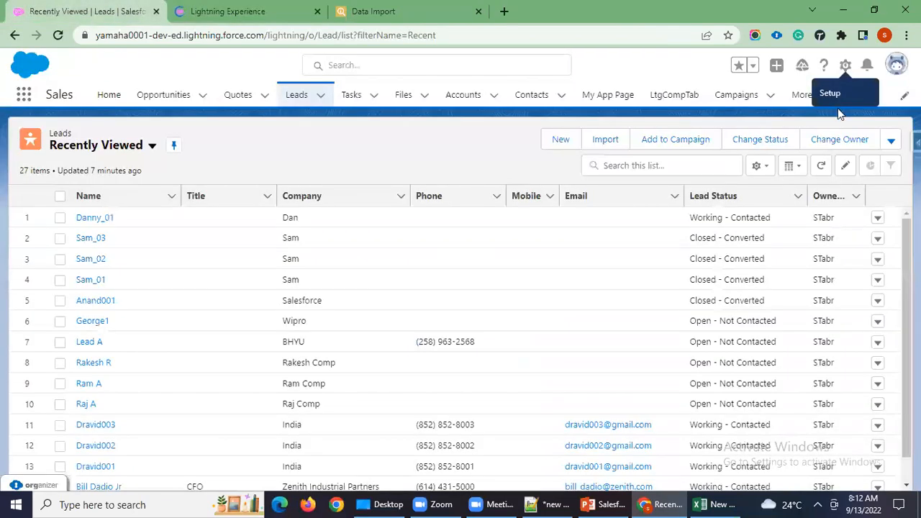
pyautogui.click(846, 67)
pyautogui.click(846, 68)
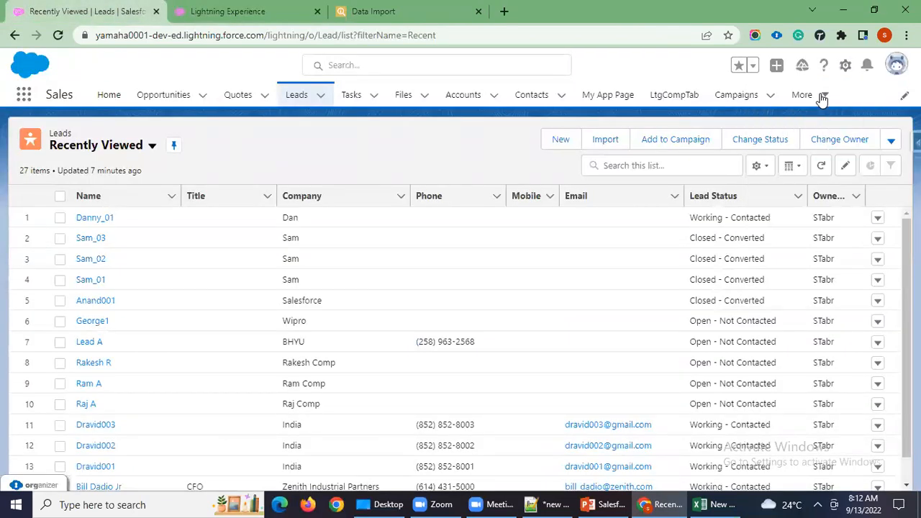
pyautogui.click(844, 67)
pyautogui.click(792, 113)
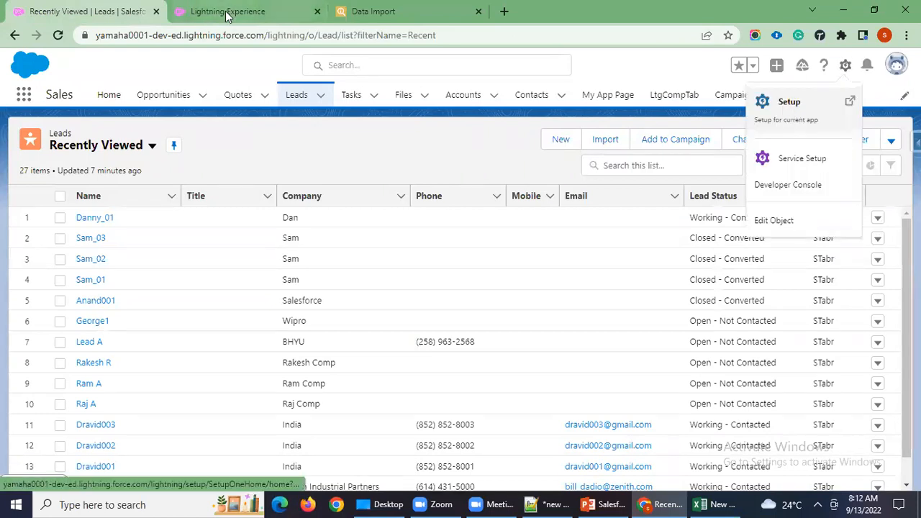
# Open the Triggers section of the Lead object in Object Manager
pyautogui.click(381, 11)
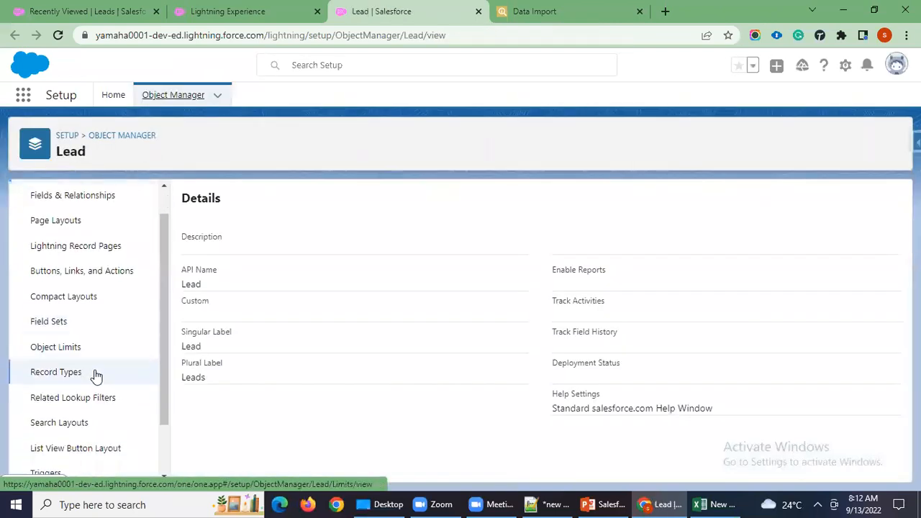
pyautogui.scroll(-2, 97, 375)
pyautogui.click(94, 412)
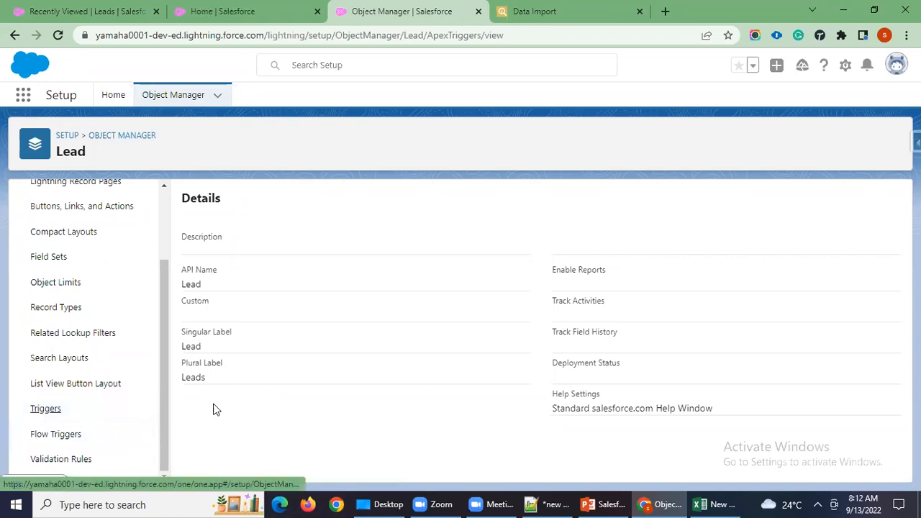
# Search Setup for Apex Trigger and open the Apex Triggers page
pyautogui.click(245, 11)
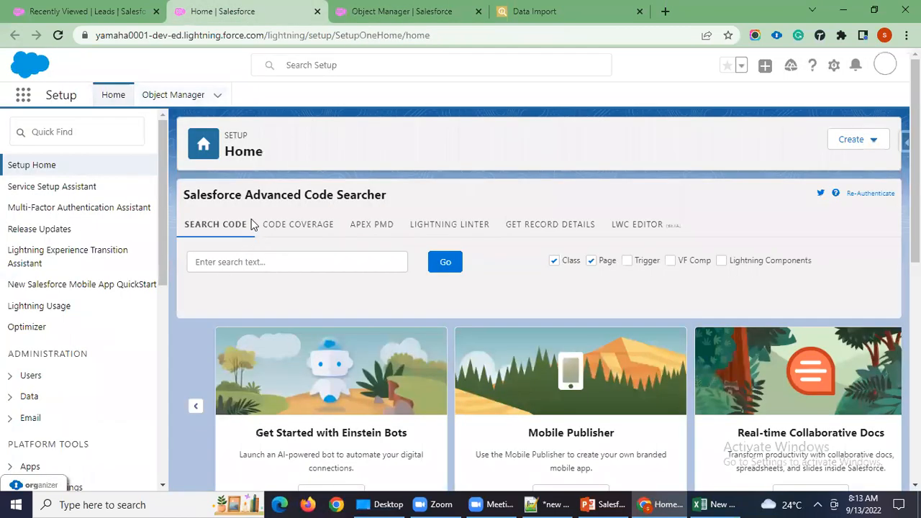
pyautogui.click(101, 138)
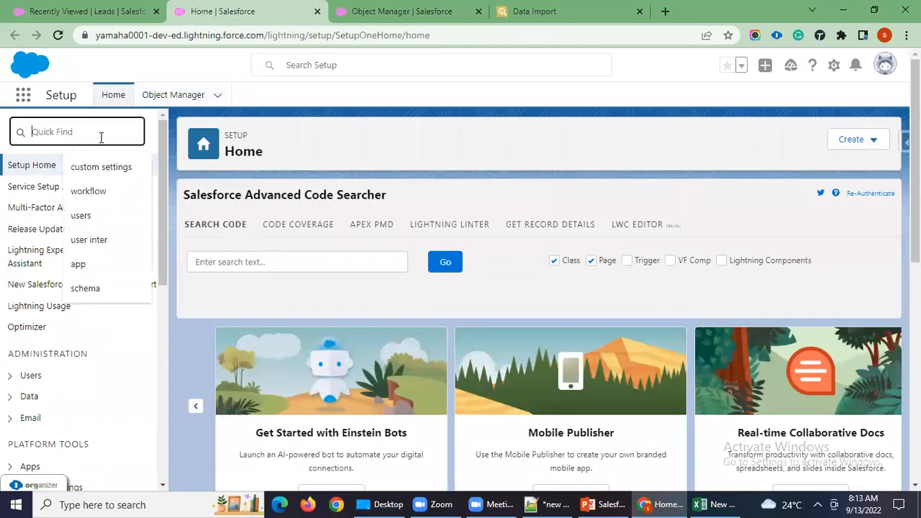
pyautogui.write('Ape')
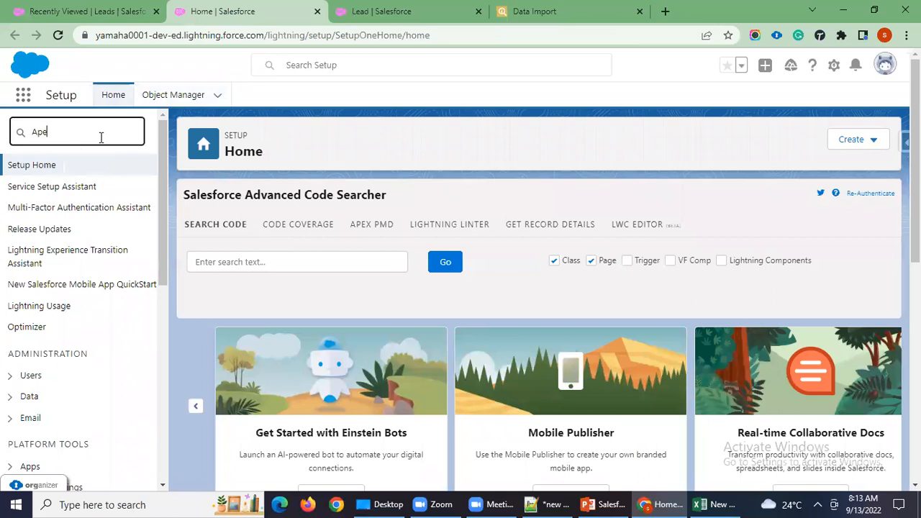
pyautogui.write('x Trigger')
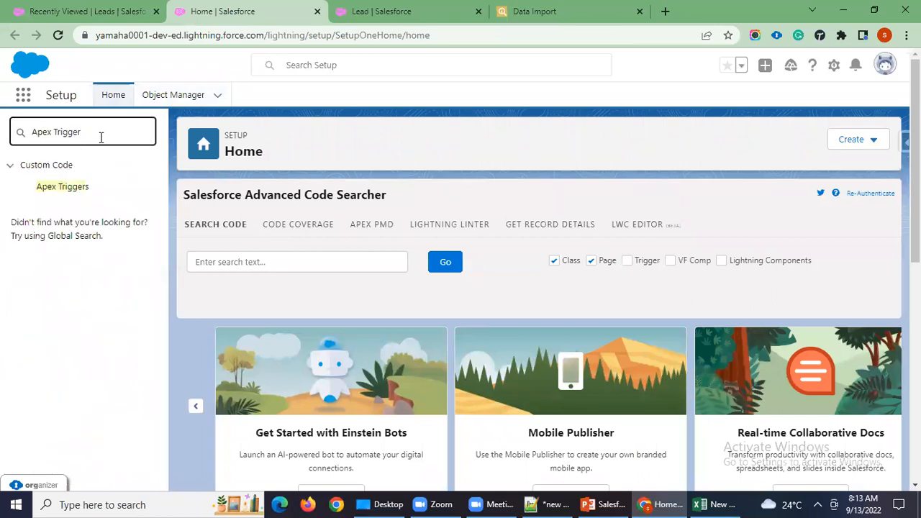
pyautogui.click(67, 187)
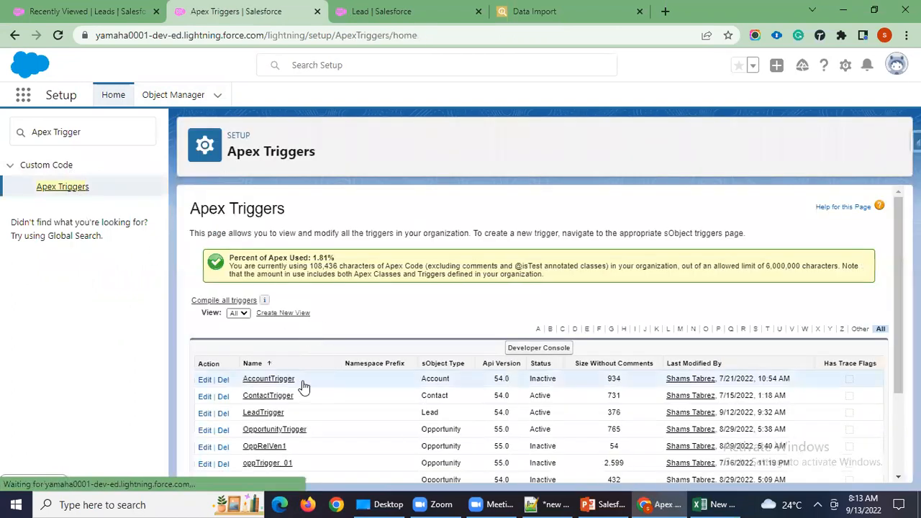
# Examine the code and version settings of LeadTrigger, and leave its editor without saving
pyautogui.scroll(-1, 302, 382)
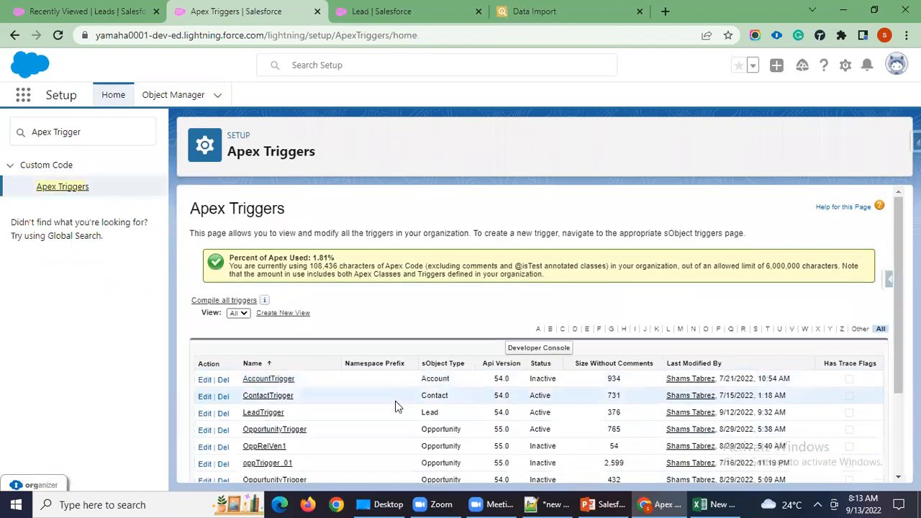
pyautogui.scroll(-2, 395, 401)
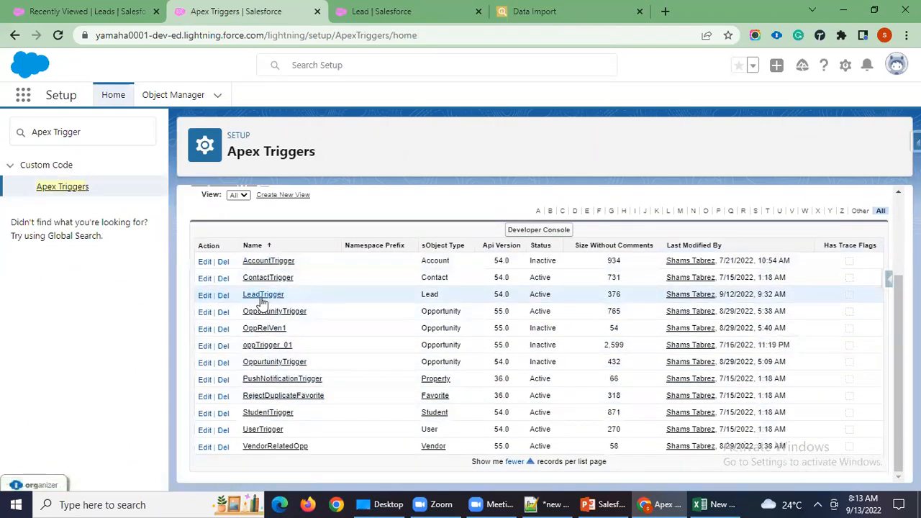
pyautogui.click(205, 295)
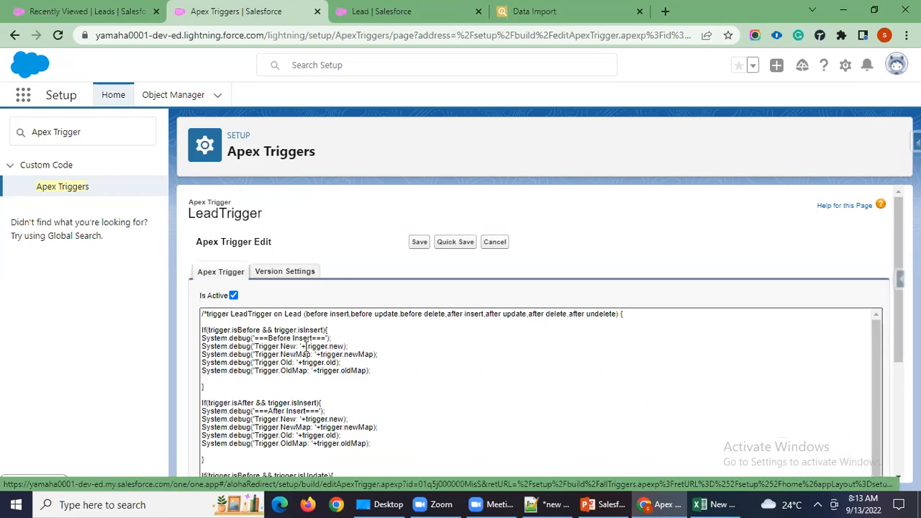
pyautogui.scroll(-10, 302, 349)
pyautogui.scroll(1, 351, 336)
pyautogui.scroll(8, 351, 336)
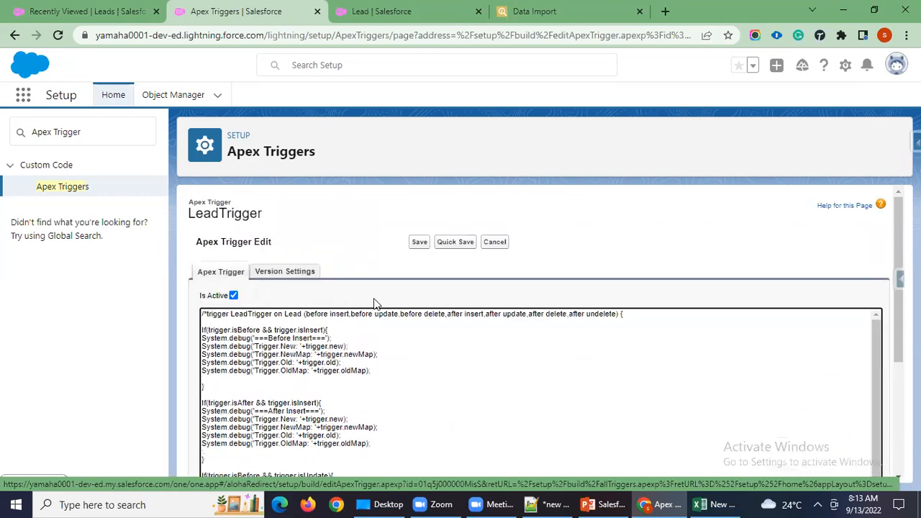
pyautogui.click(292, 278)
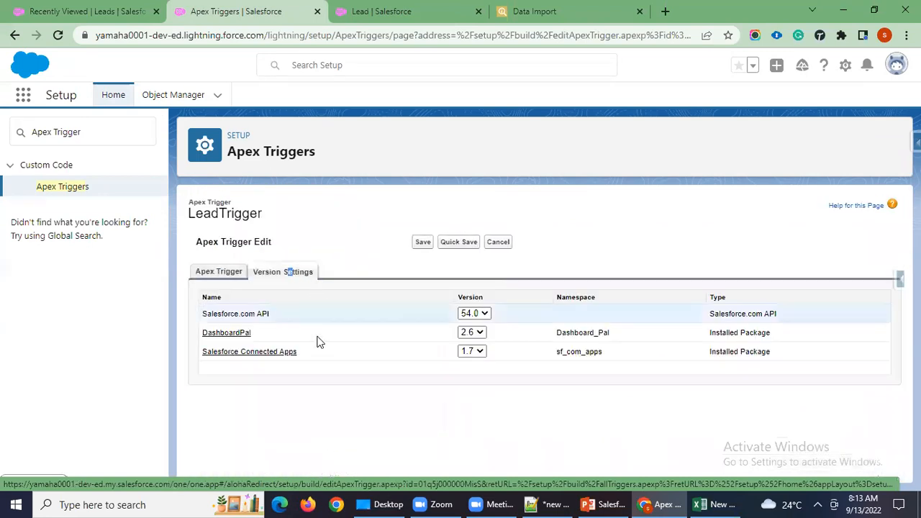
pyautogui.click(495, 243)
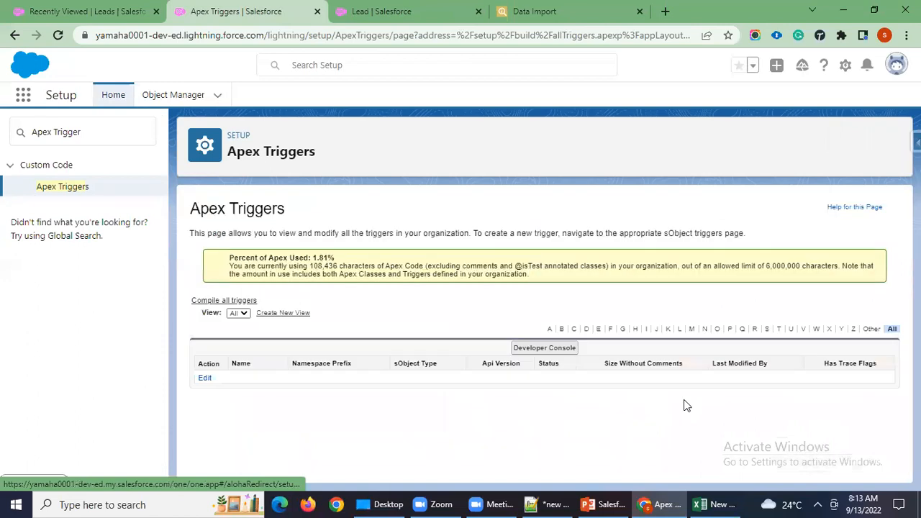
# Reopen LeadTrigger for editing, deactivate it and save the trigger
pyautogui.scroll(-3, 670, 403)
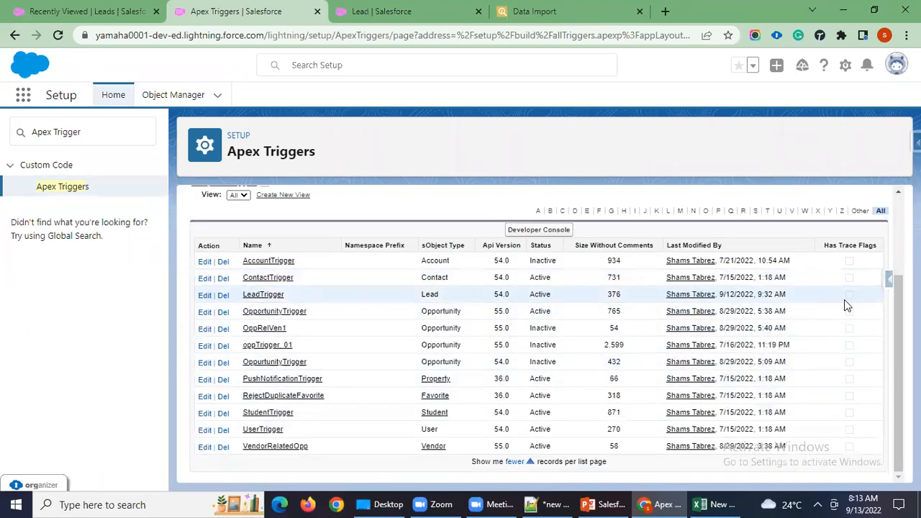
pyautogui.scroll(2, 703, 346)
pyautogui.scroll(-1, 703, 347)
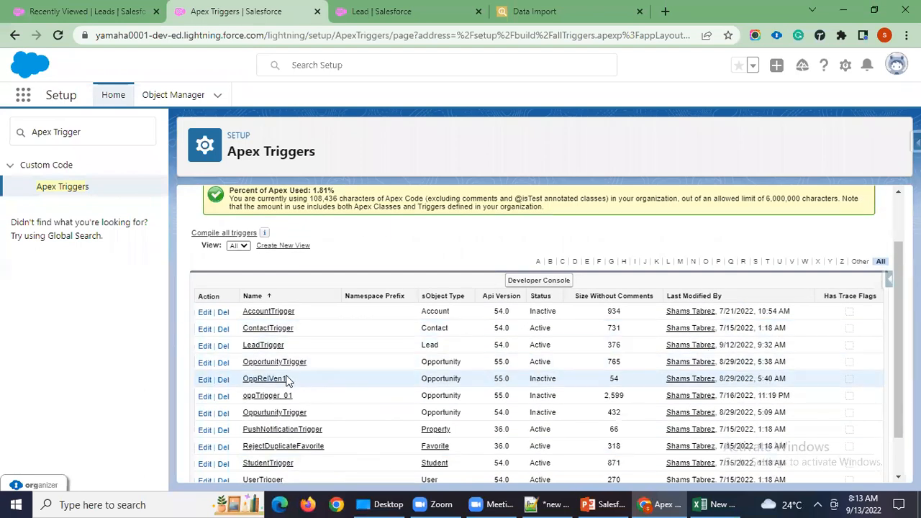
pyautogui.click(205, 346)
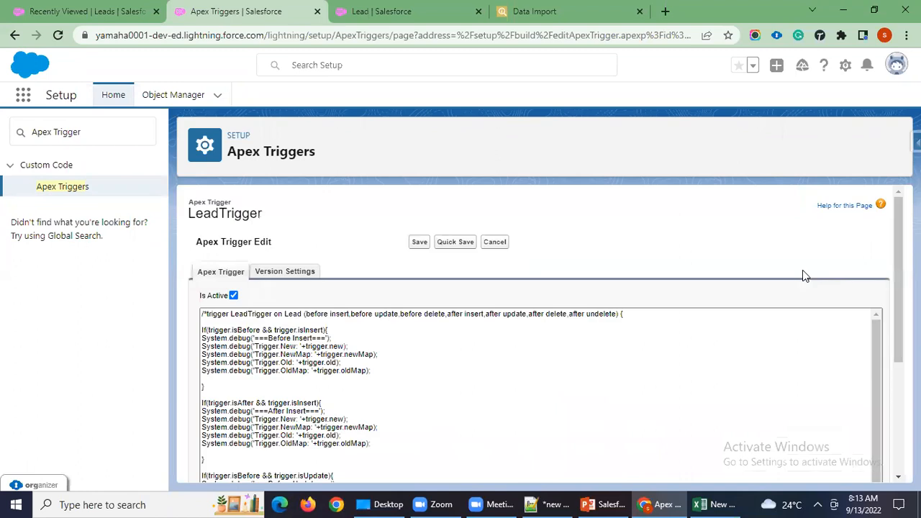
pyautogui.scroll(-10, 460, 376)
pyautogui.scroll(2, 460, 377)
pyautogui.scroll(5, 460, 377)
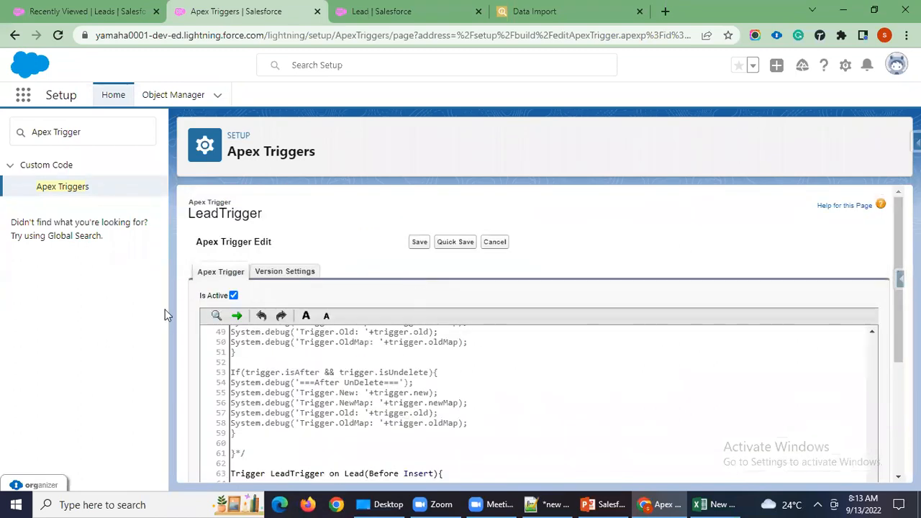
pyautogui.click(235, 295)
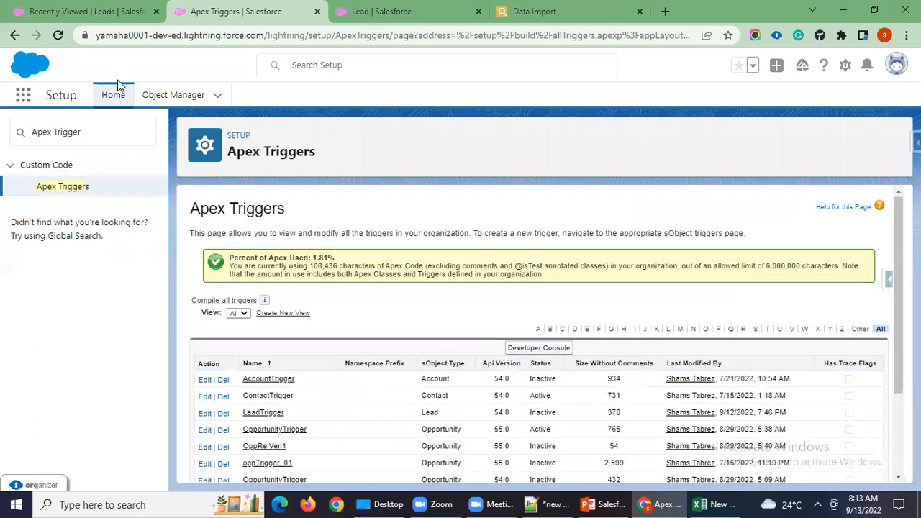
# Reload the Leads list page and return to the Data Import page with the failed leads
pyautogui.click(90, 12)
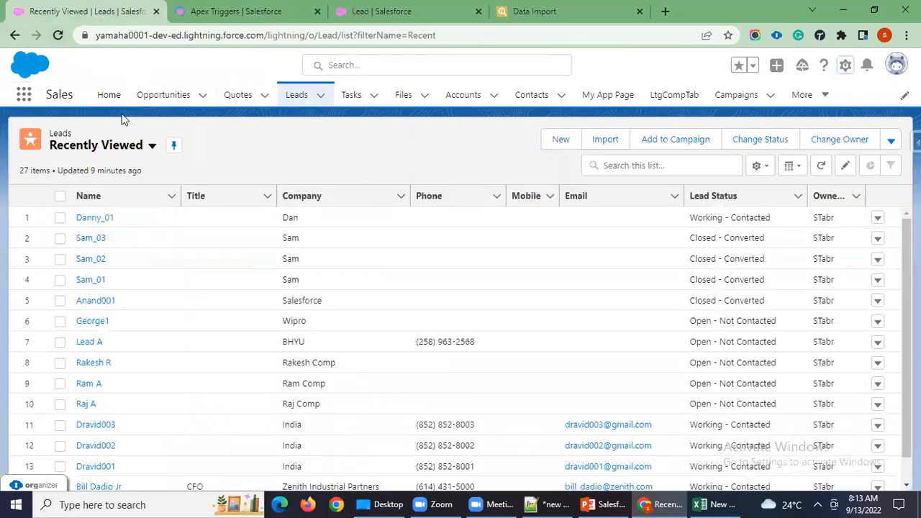
pyautogui.click(59, 36)
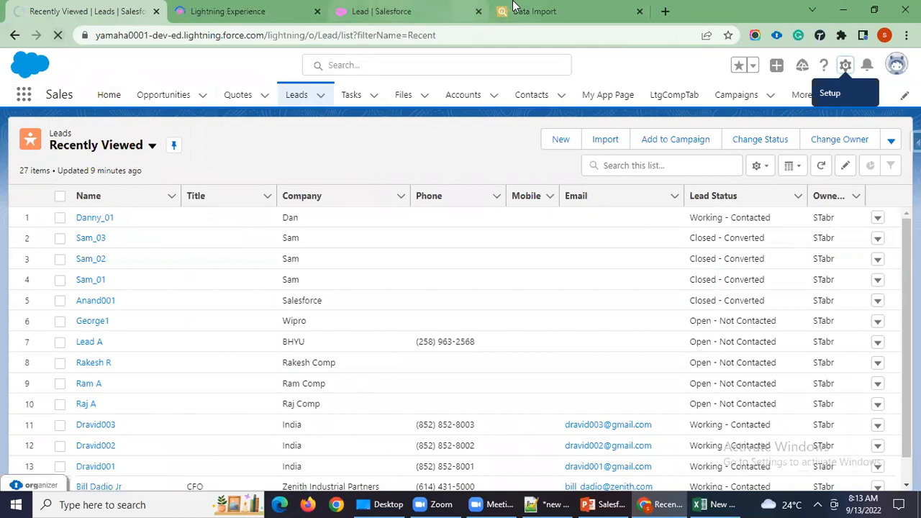
pyautogui.click(517, 10)
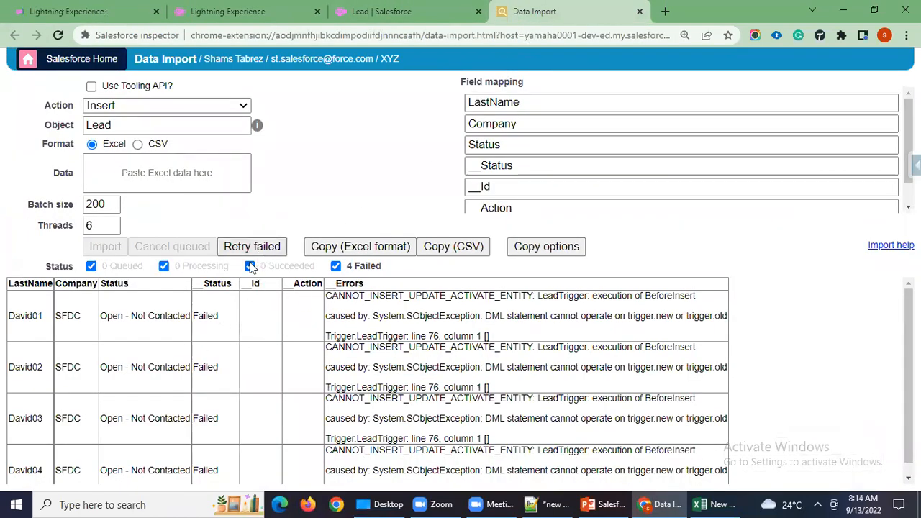
pyautogui.click(79, 10)
pyautogui.click(204, 6)
pyautogui.click(555, 7)
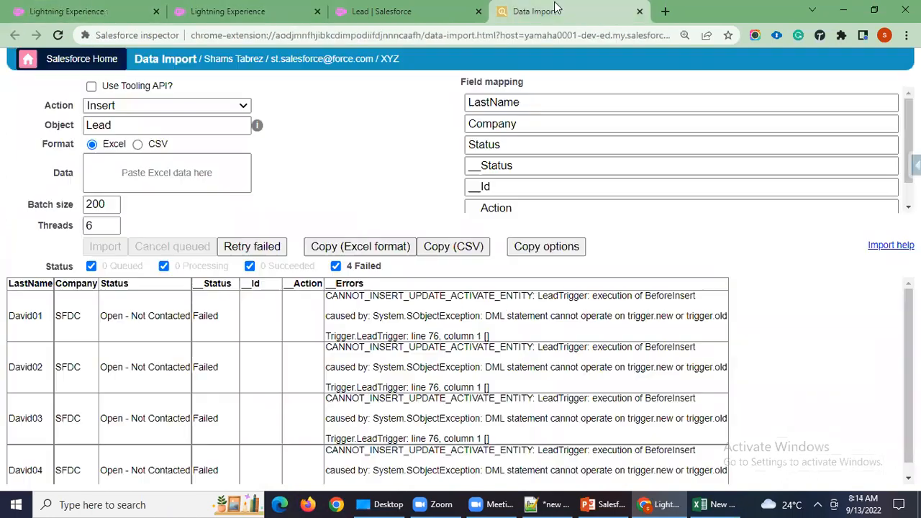
# Requeue the failed leads, run the Lead insert again with confirmation, and review the status of each row
pyautogui.click(258, 246)
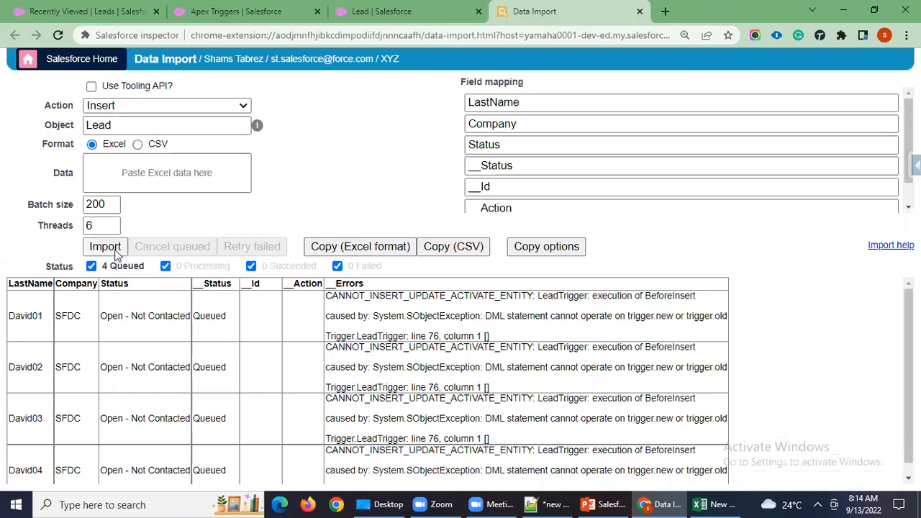
pyautogui.click(108, 247)
pyautogui.click(435, 237)
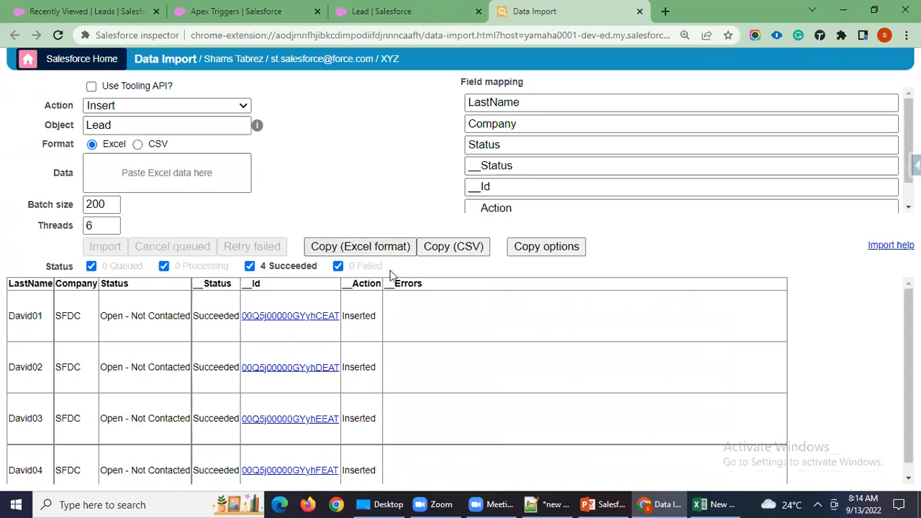
pyautogui.scroll(-1, 358, 328)
pyautogui.scroll(1, 362, 349)
pyautogui.scroll(-1, 282, 335)
pyautogui.scroll(1, 223, 331)
# Return to the Leads page and open the Today's Leads list view to check the inserted records
pyautogui.click(92, 10)
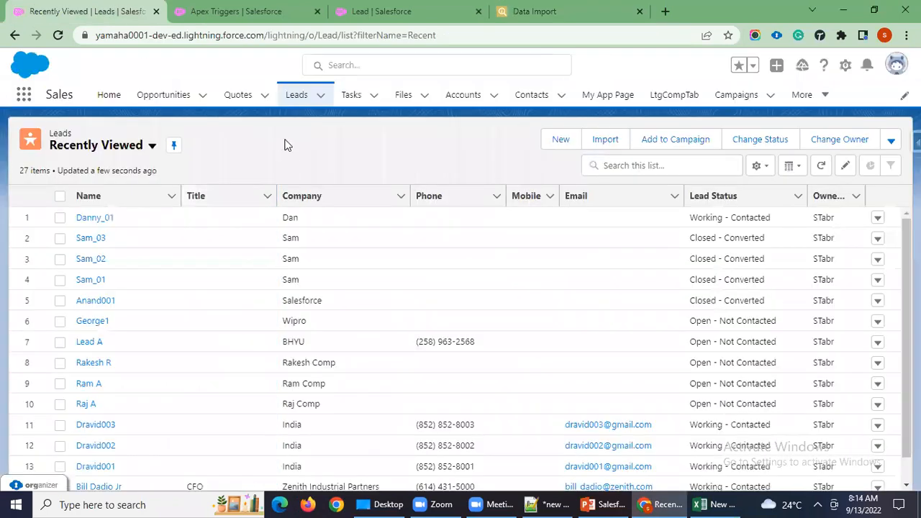
pyautogui.click(297, 95)
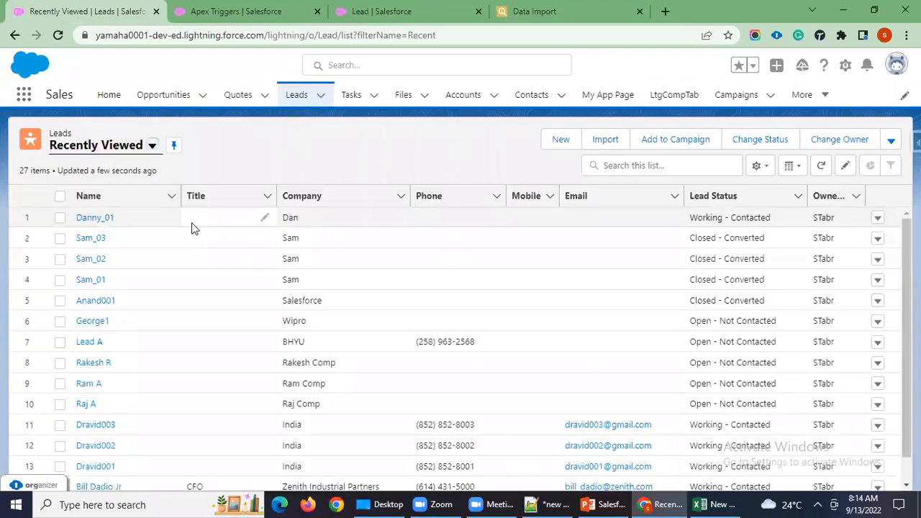
pyautogui.click(152, 146)
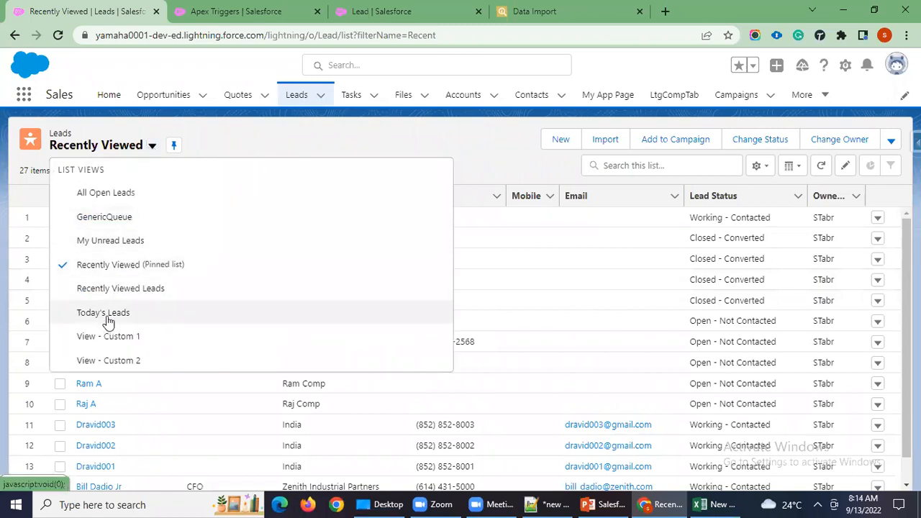
pyautogui.click(226, 309)
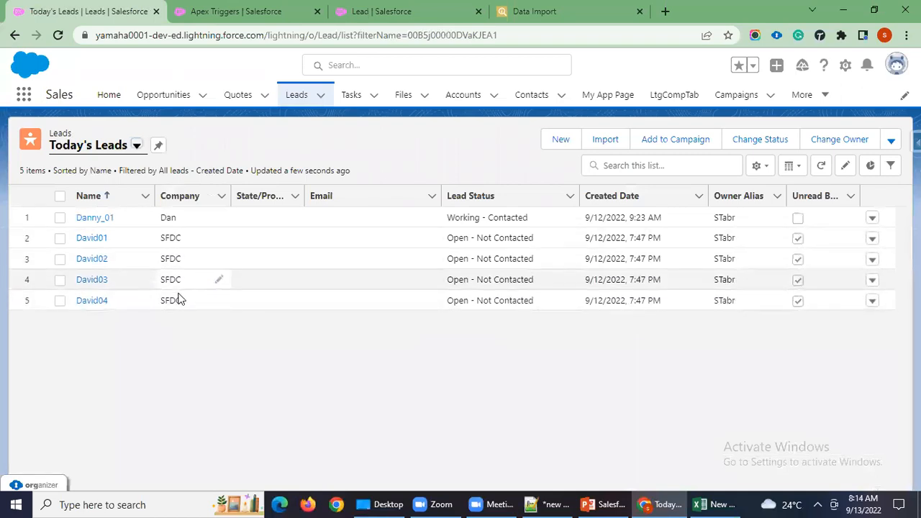
# Go back to the Data Import page and review the available import actions, leaving Insert selected
pyautogui.click(549, 15)
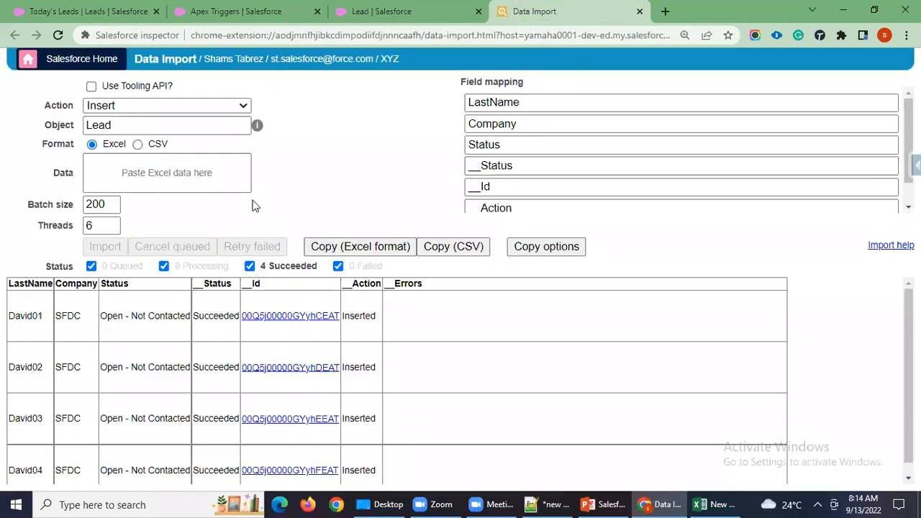
pyautogui.click(241, 106)
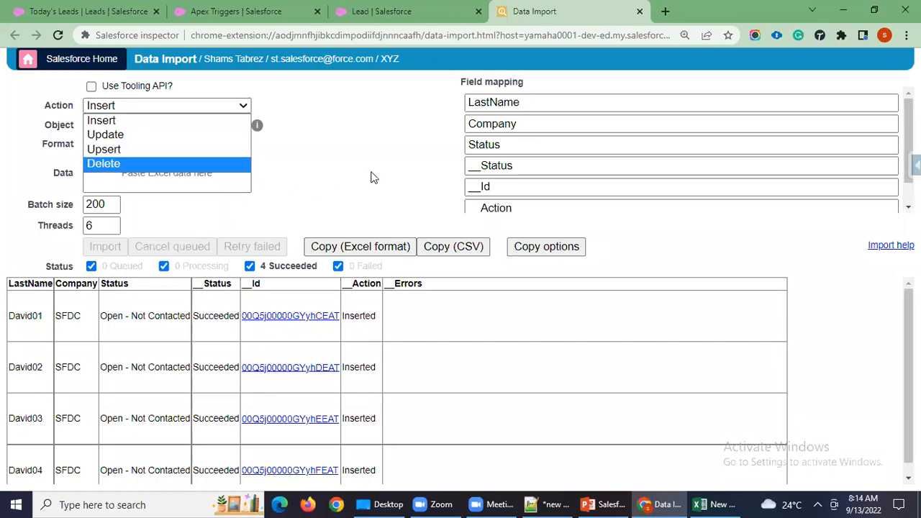
pyautogui.click(394, 197)
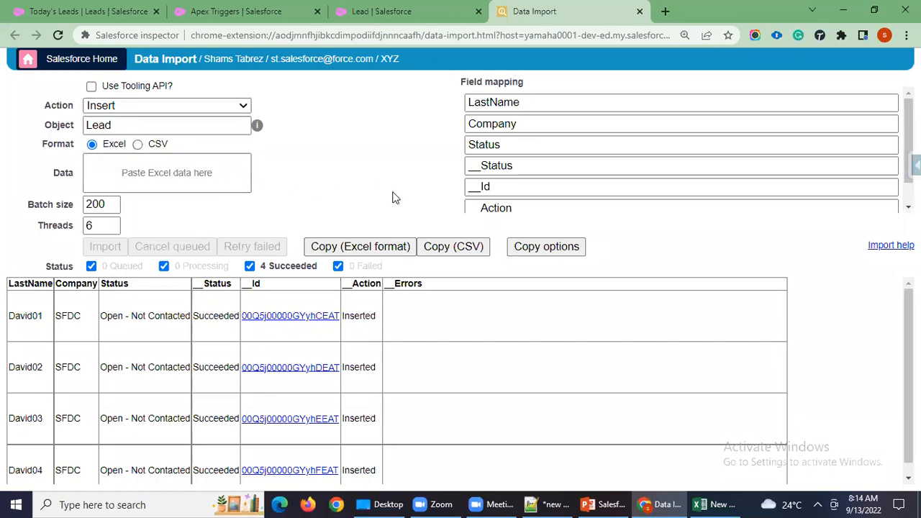
# Go back past the Apex Triggers page to the Today's Leads list, and switch to the Salesforce Inspector presentation in PowerPoint
pyautogui.click(281, 12)
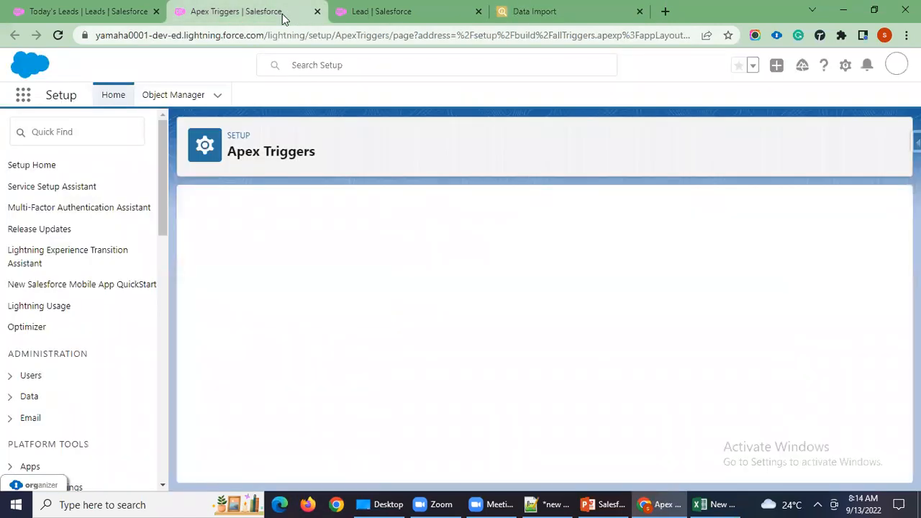
pyautogui.click(147, 7)
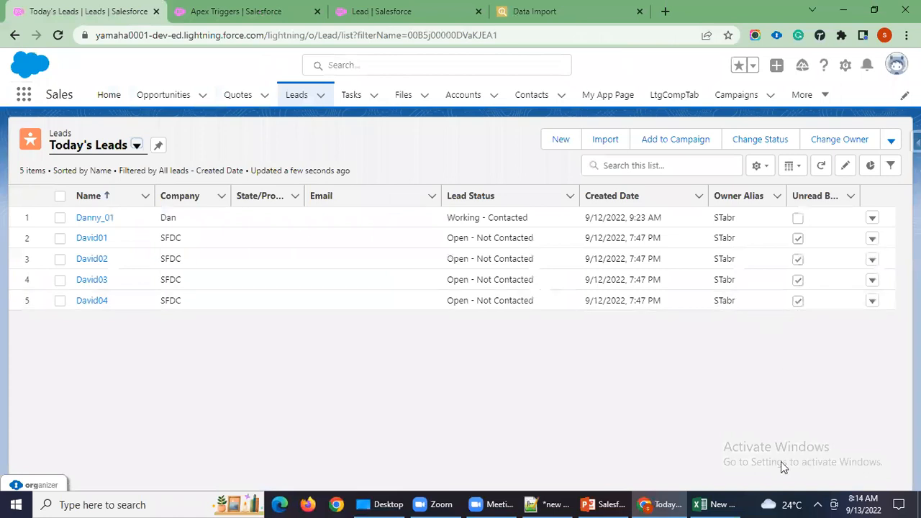
pyautogui.click(605, 505)
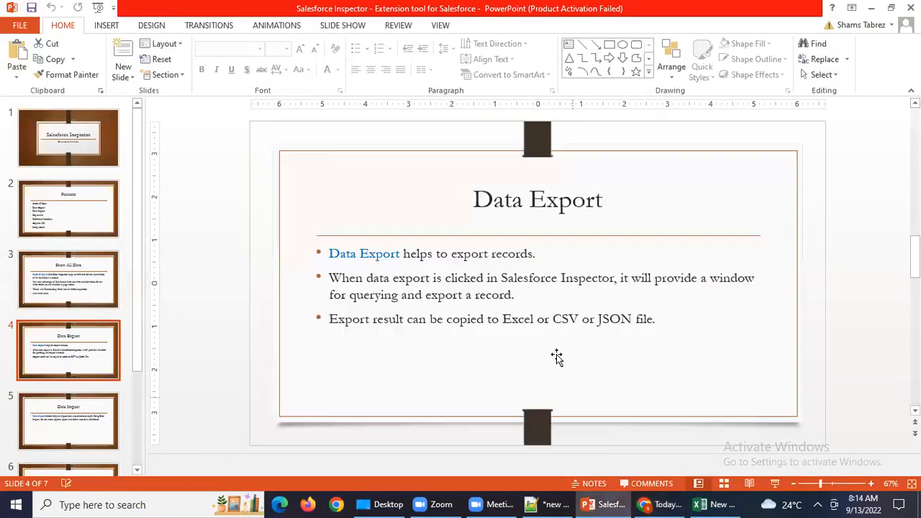